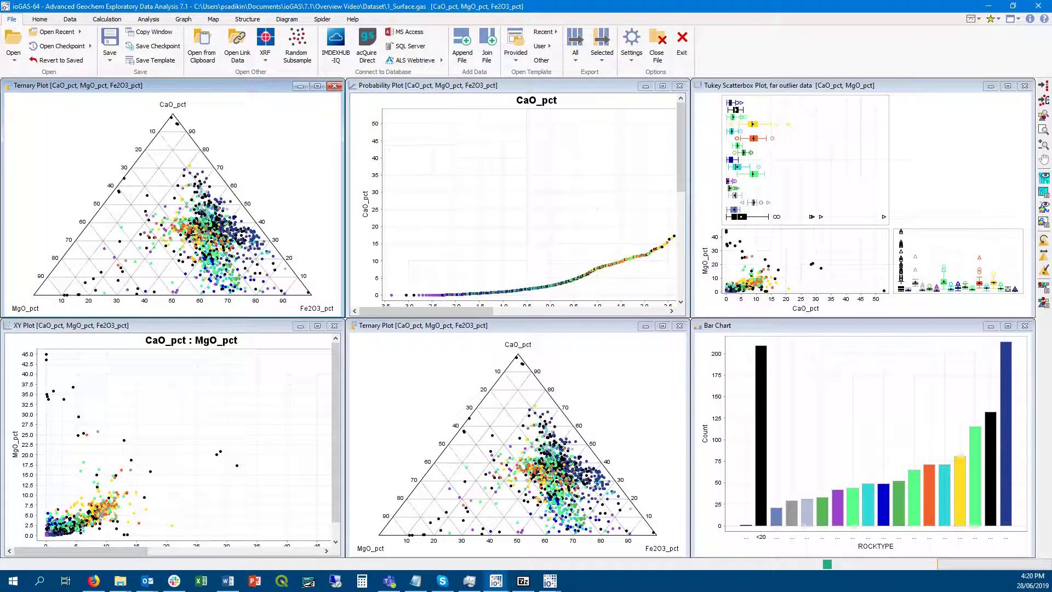
Step: Minimise all open plot windows and restore them
left_click(1014, 19)
left_click(989, 69)
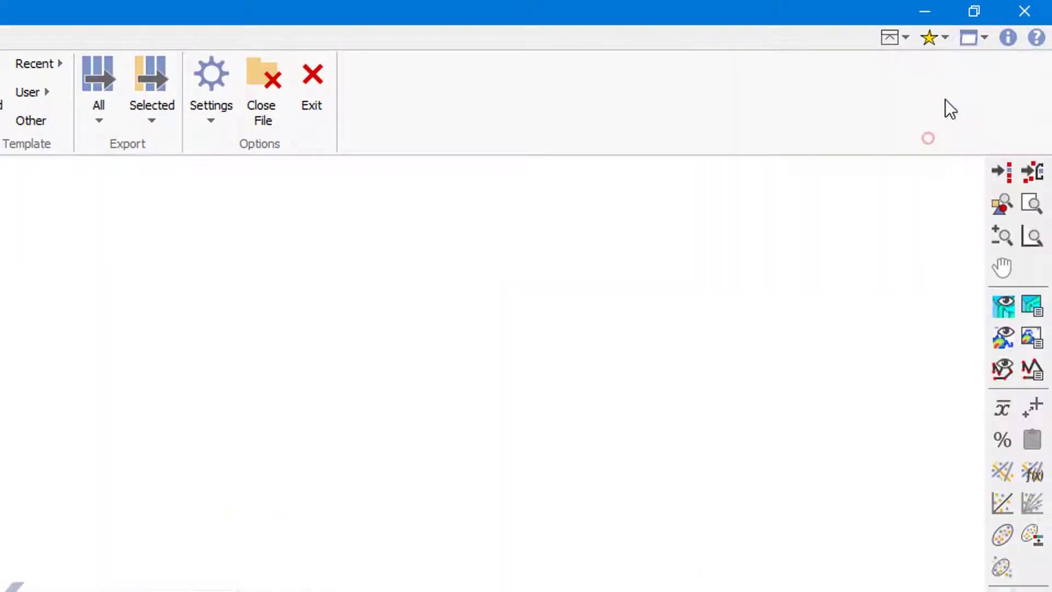
left_click(973, 37)
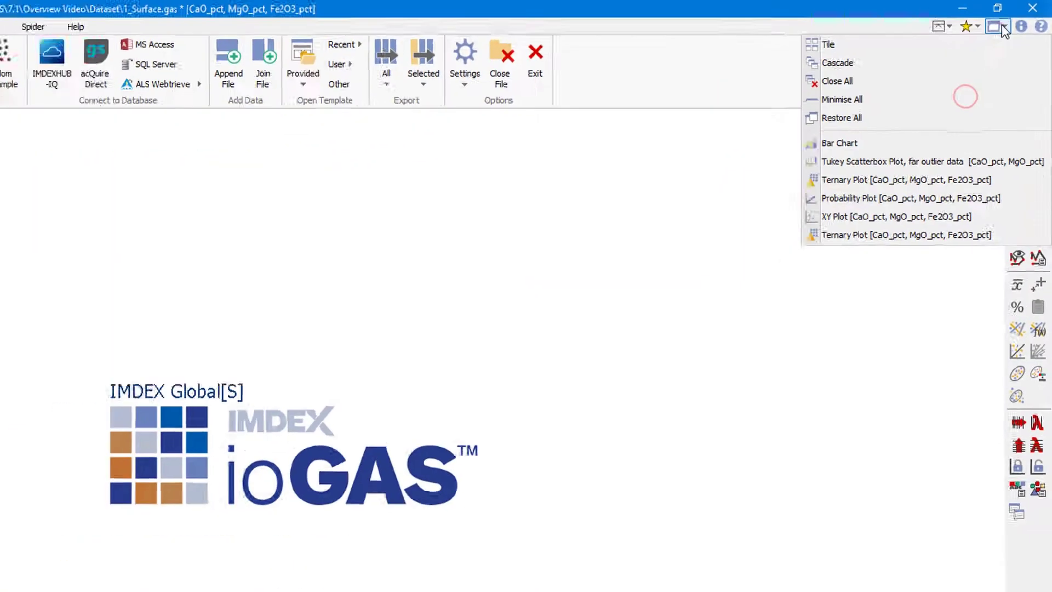
left_click(892, 167)
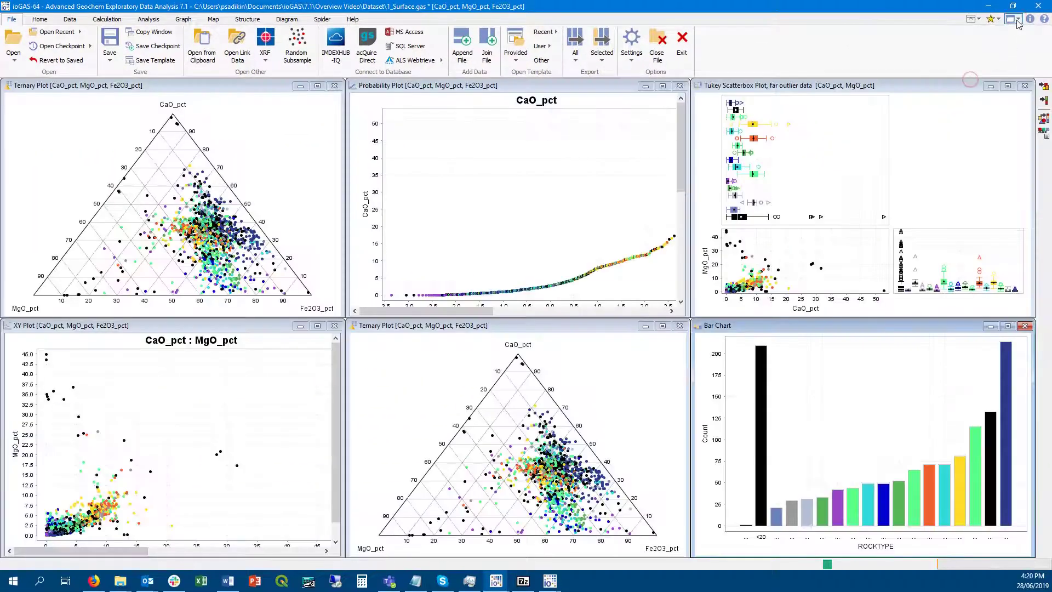
Step: Close all open plot windows and confirm the closing
left_click(1017, 21)
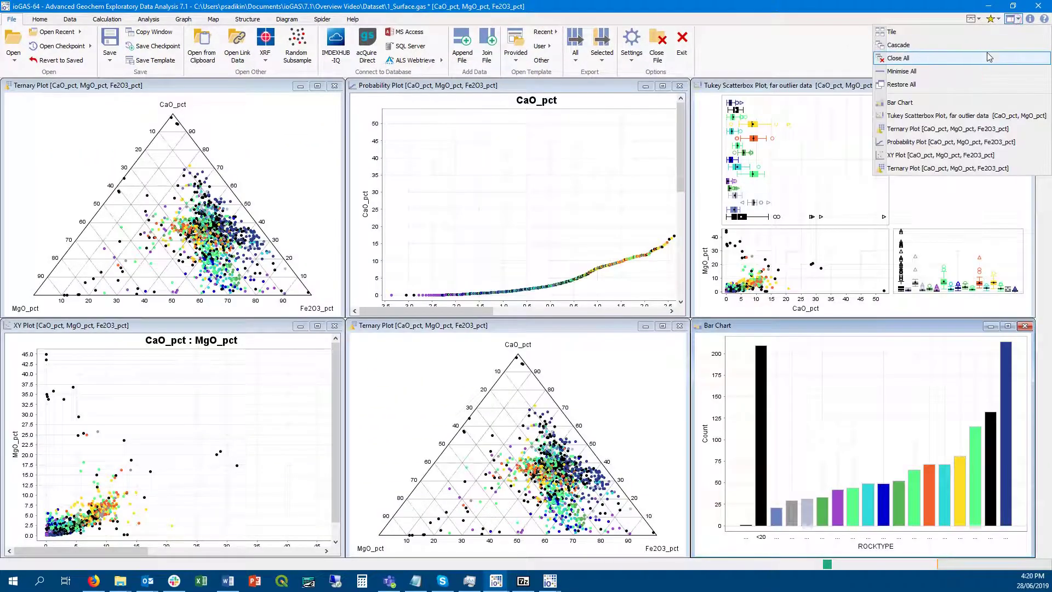
left_click(988, 57)
key("Return")
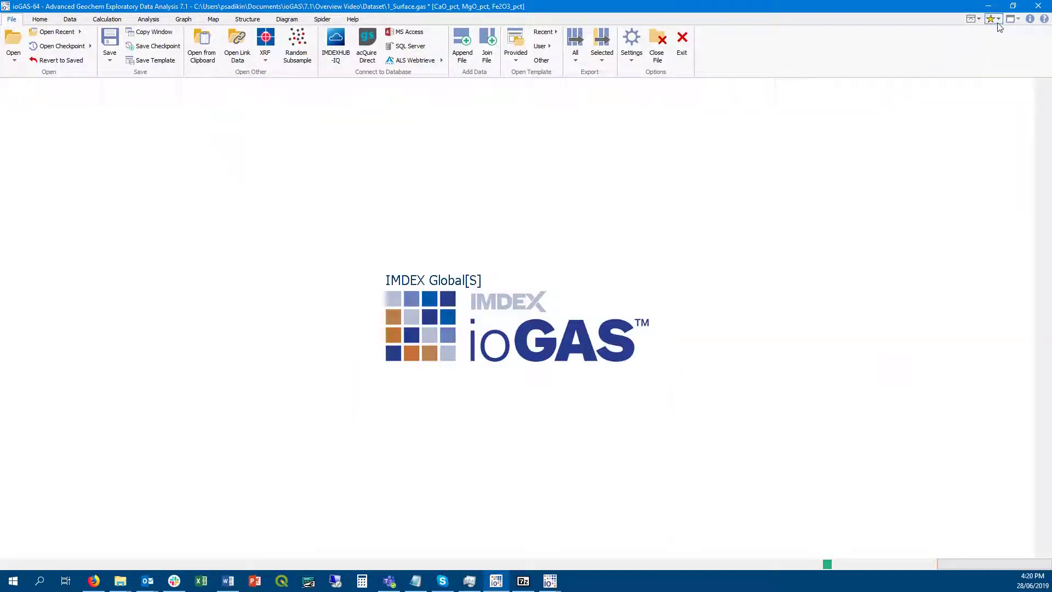
Step: Add the Save command to the favourites menu and check the favourites list
left_click(998, 23)
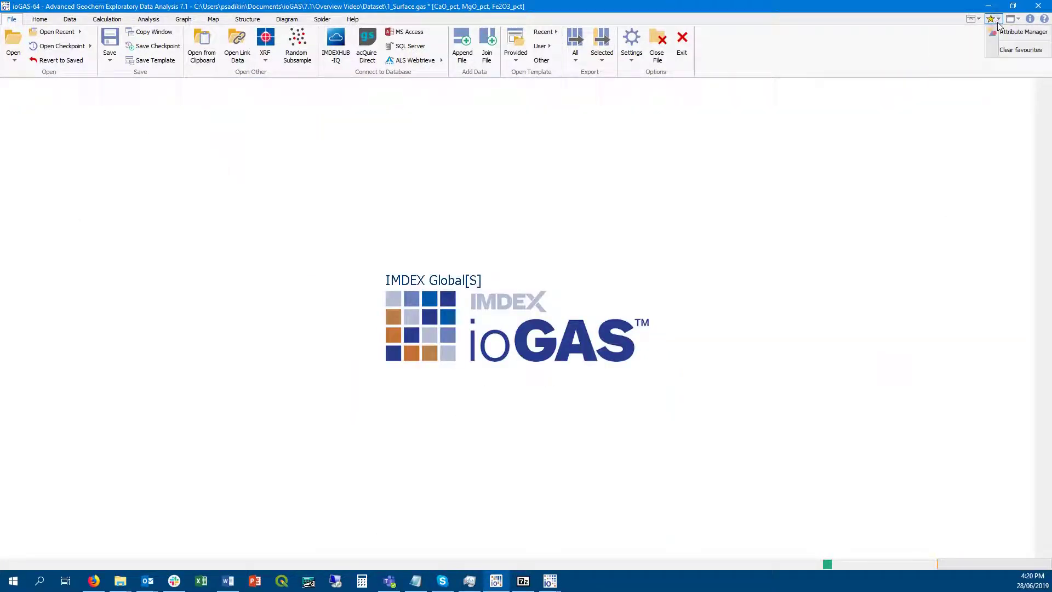
left_click(932, 37)
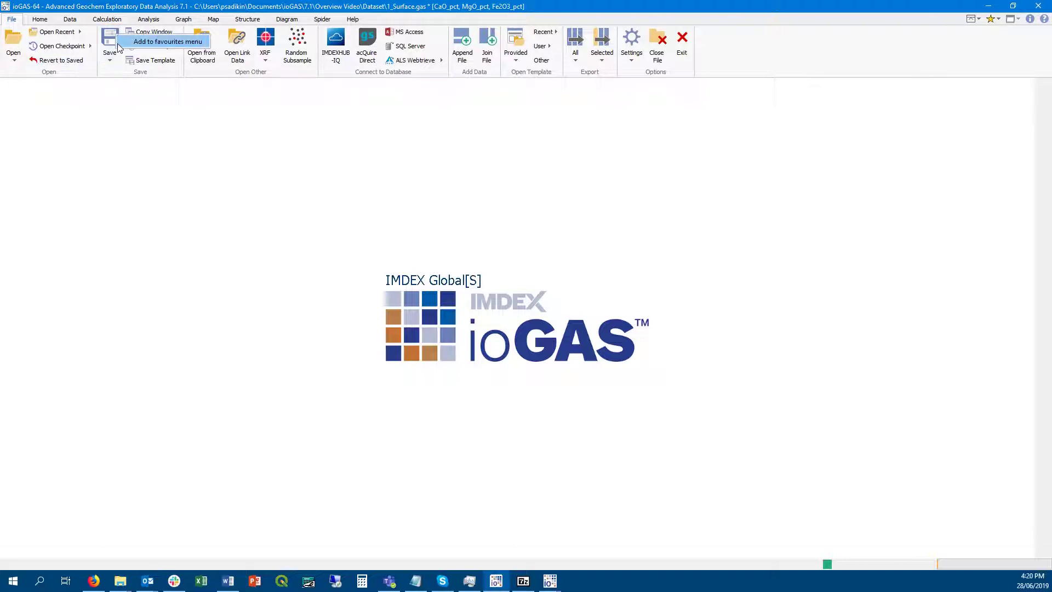
left_click(129, 43)
left_click(998, 24)
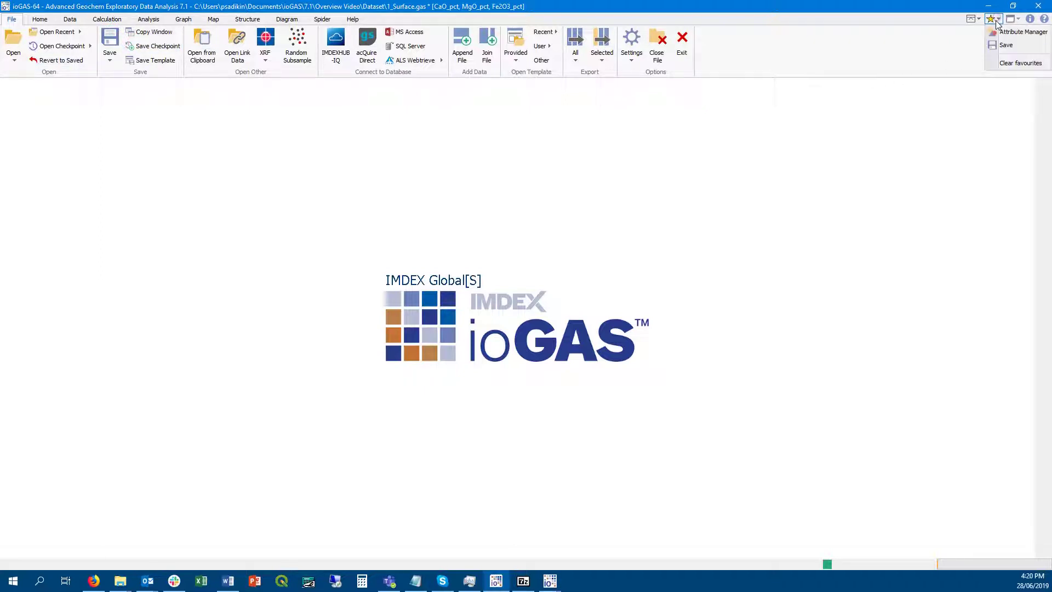
left_click(928, 48)
left_click(64, 19)
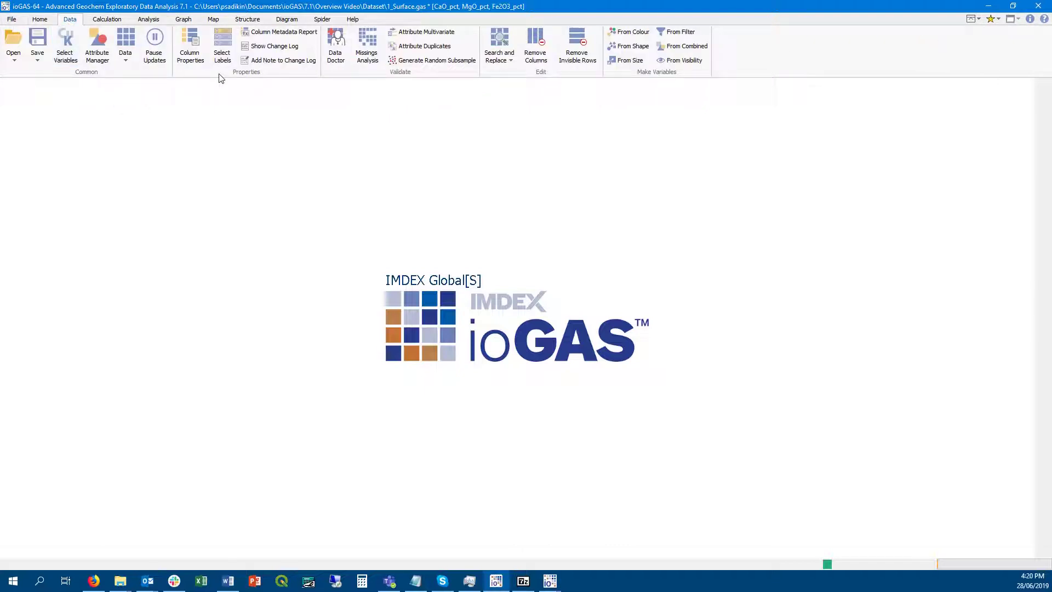
left_click(109, 21)
left_click(248, 58)
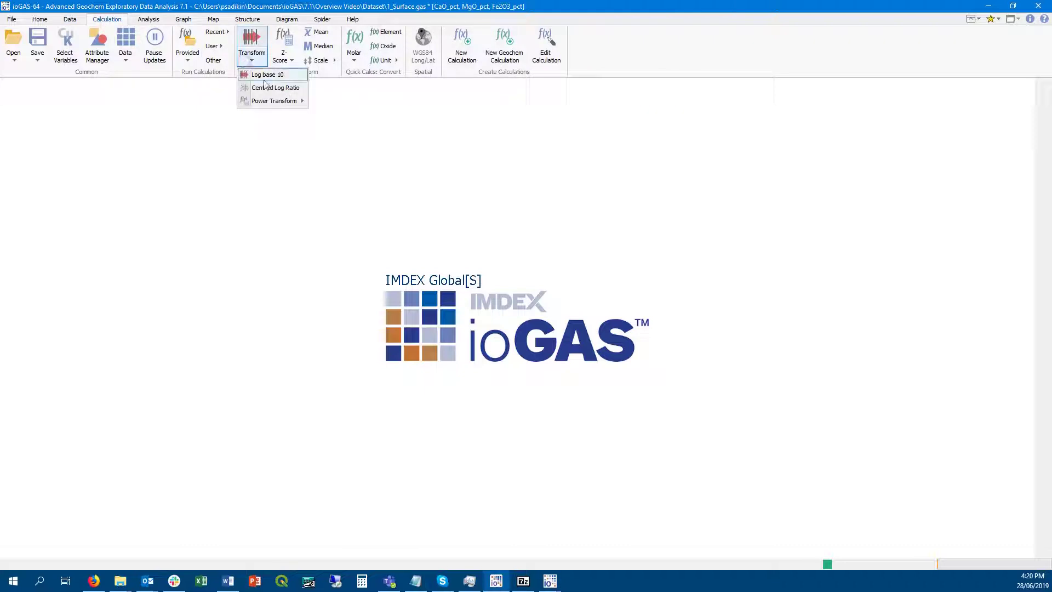
left_click(386, 111)
left_click(250, 19)
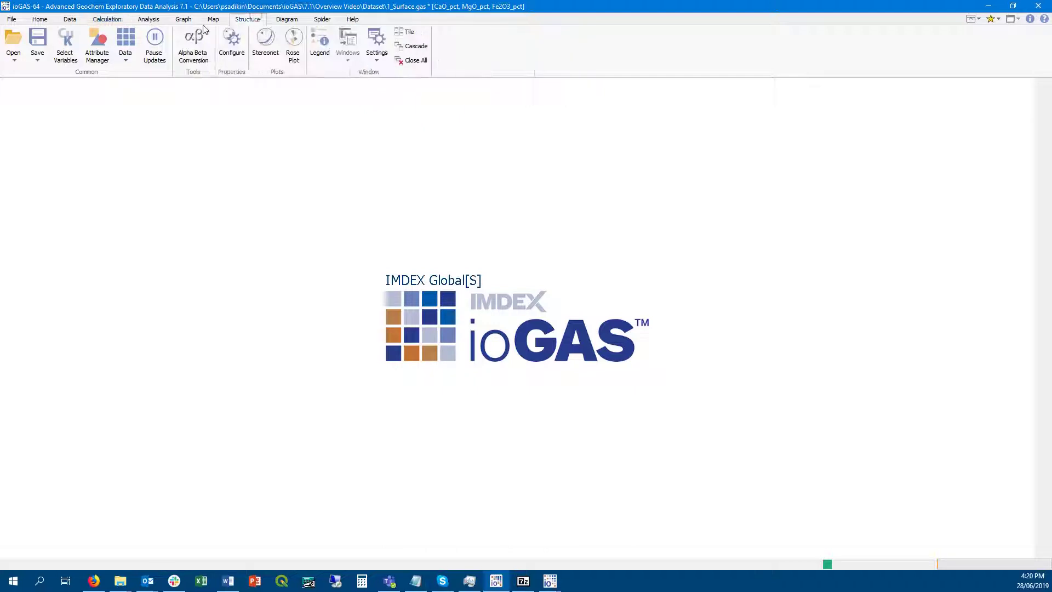
left_click(352, 20)
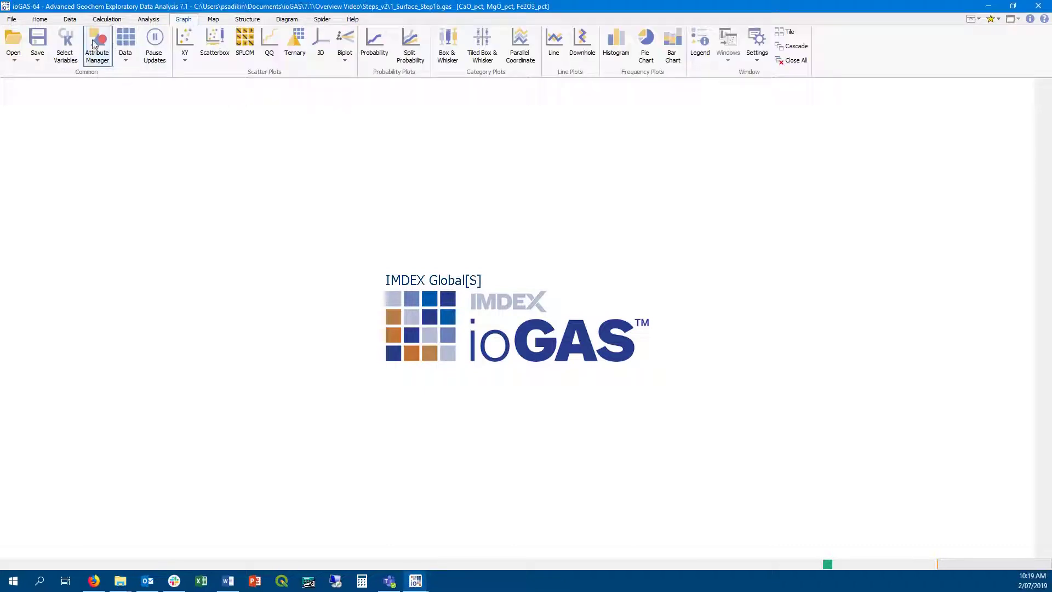
Step: Replace all selected variables with NI_ICPAES_ppm and Ni_ppm
left_click(65, 44)
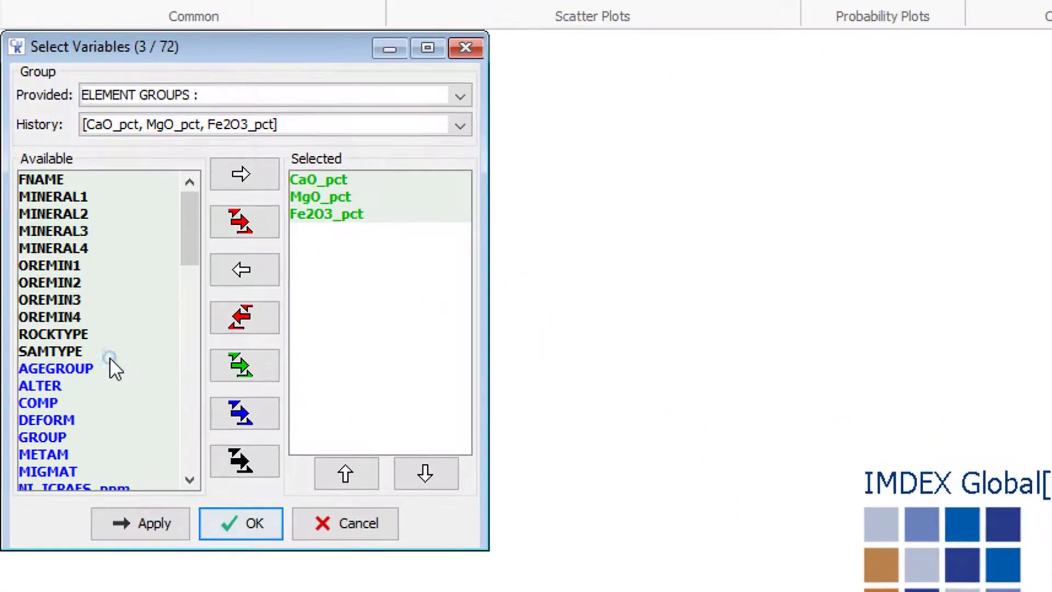
scroll(49, 224, "down", 4)
scroll(110, 357, "down", 2)
left_click(241, 317)
double_click(112, 185)
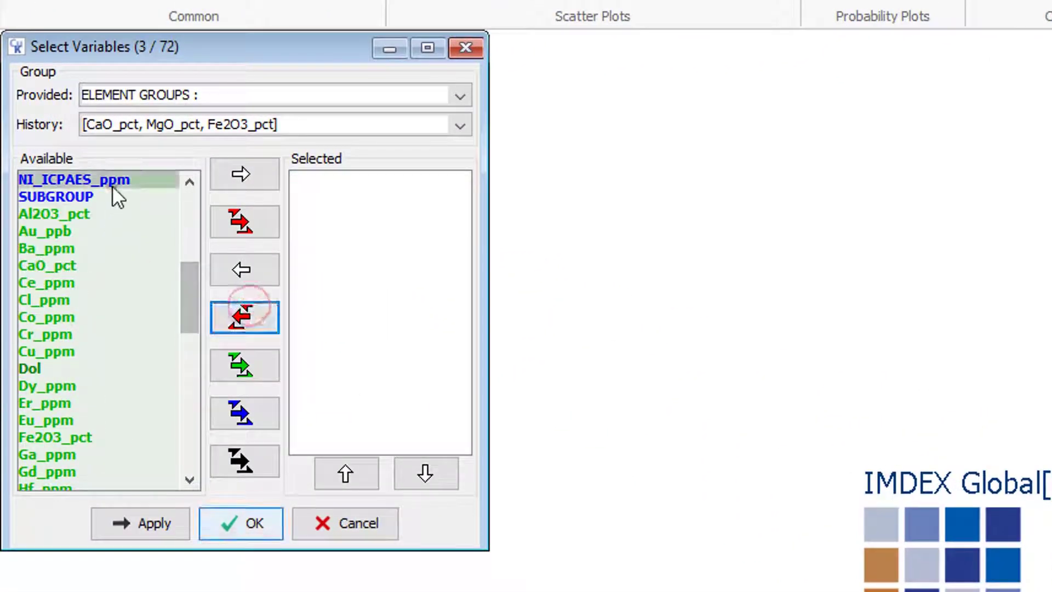
scroll(120, 353, "down", 3)
scroll(120, 353, "down", 2)
double_click(37, 418)
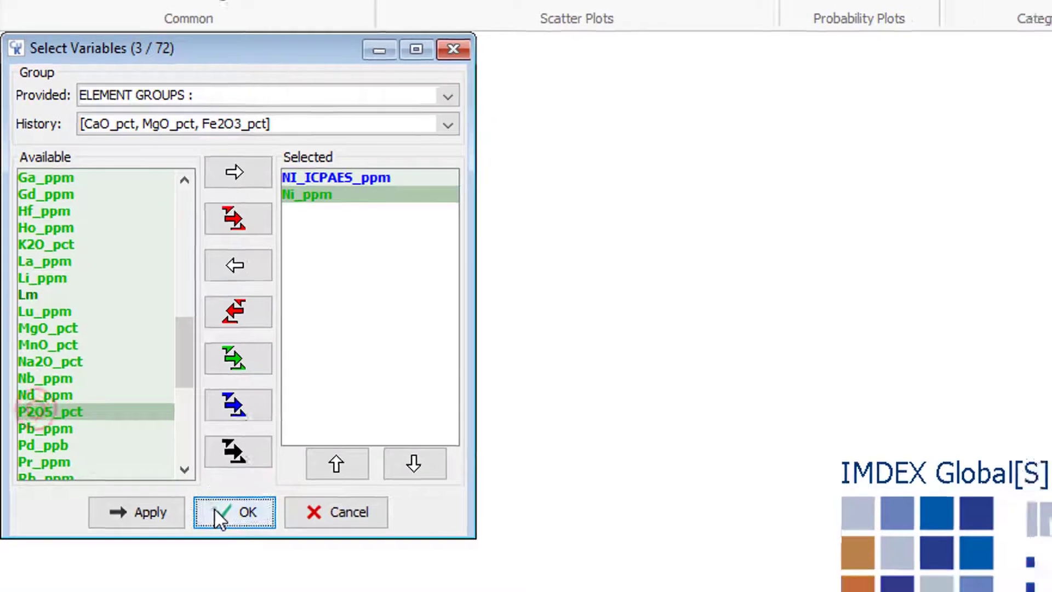
left_click(214, 509)
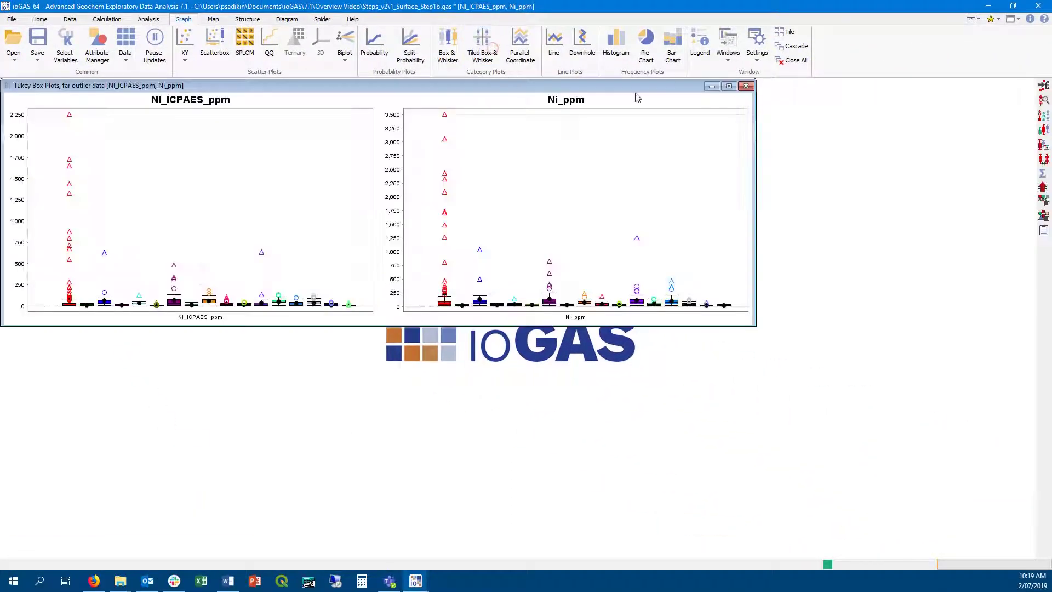
Step: Create a maximised tiled box and whisker plot of both nickel variables, with a log scale and notched boxes
left_click(733, 87)
left_click(1042, 187)
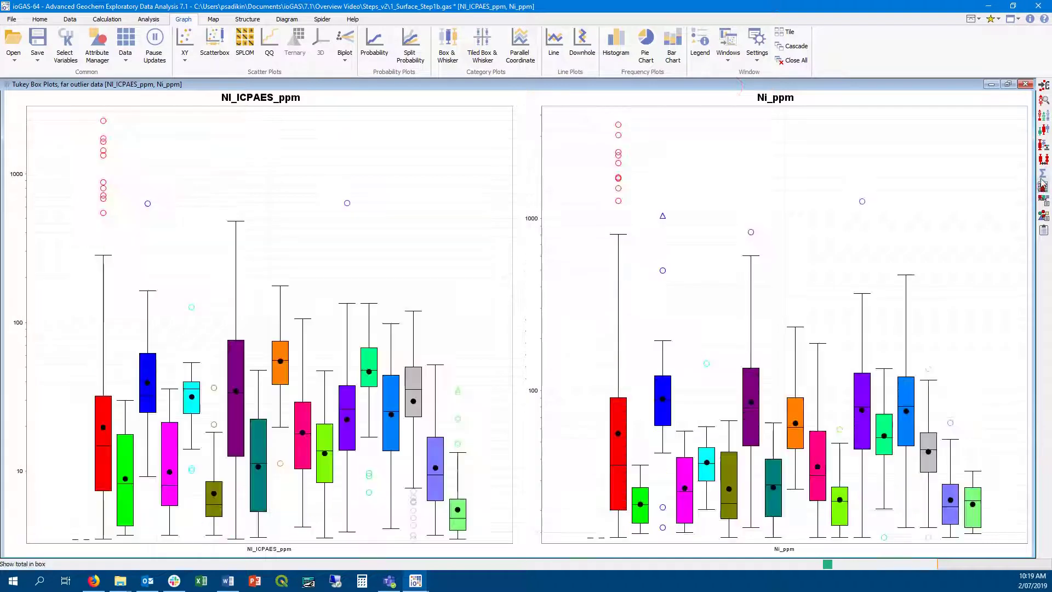
left_click(1045, 161)
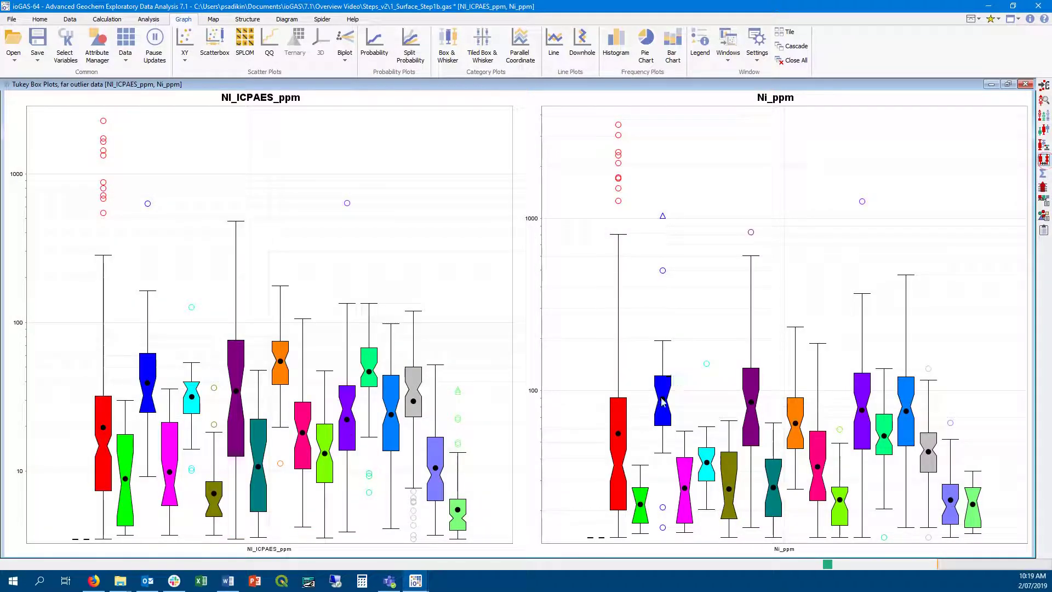
mouse_move(663, 402)
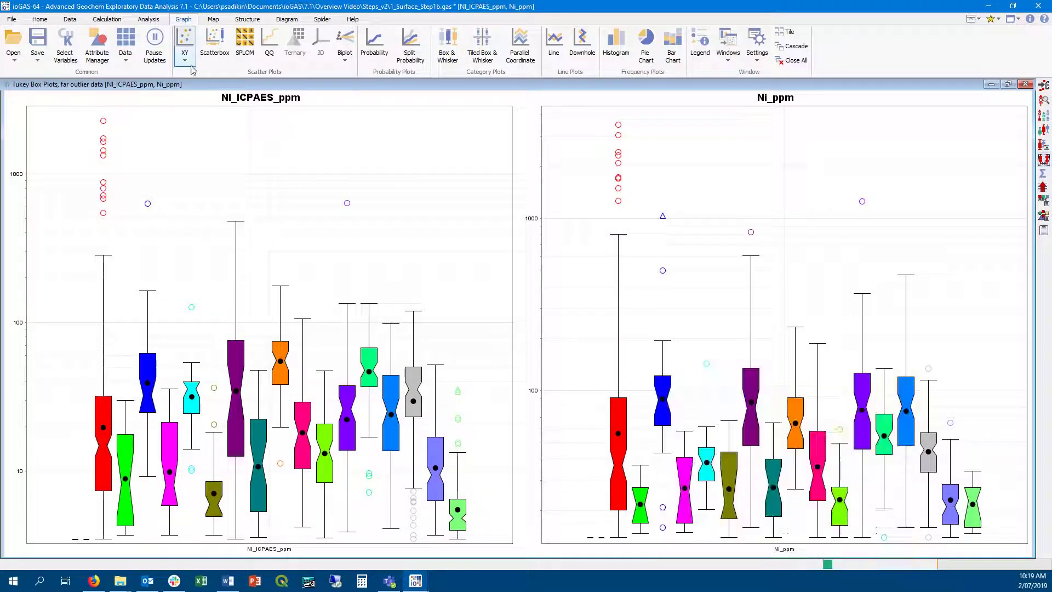
Step: Open the Attribute Manager and sort the ROCKTYPE colour groups by name, finishing with a sort by ascending row count
left_click(97, 43)
left_click_drag(424, 184, 436, 111)
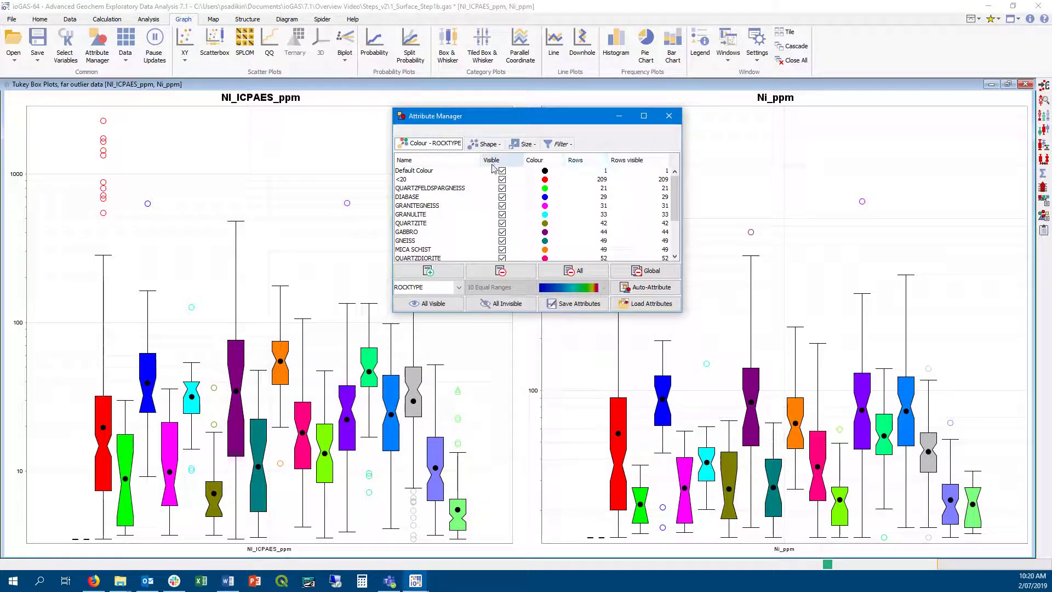
left_click(460, 161)
scroll(487, 198, "down", 1)
scroll(487, 198, "up", 1)
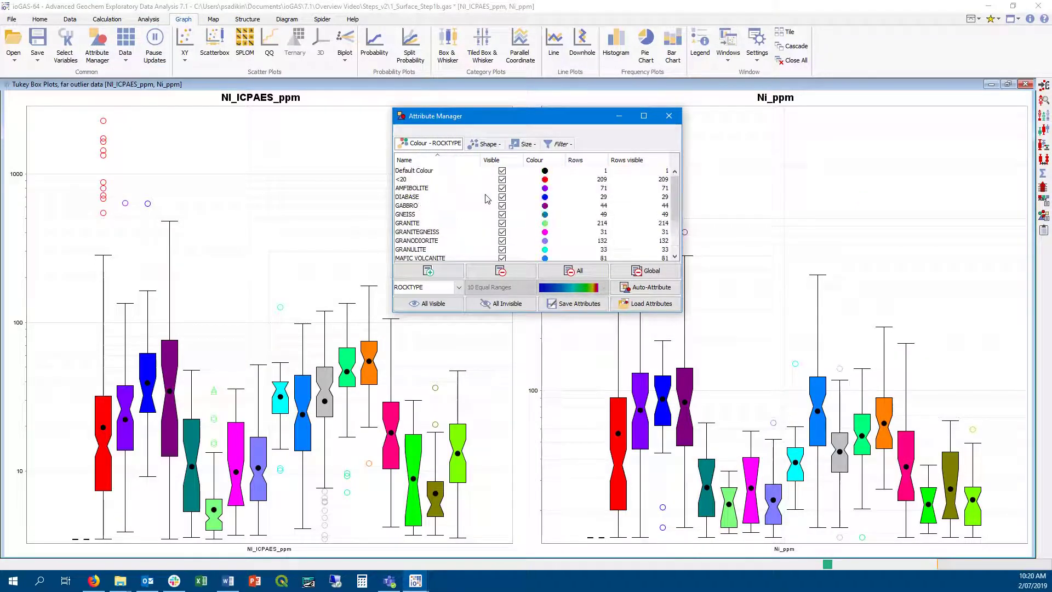
left_click(575, 160)
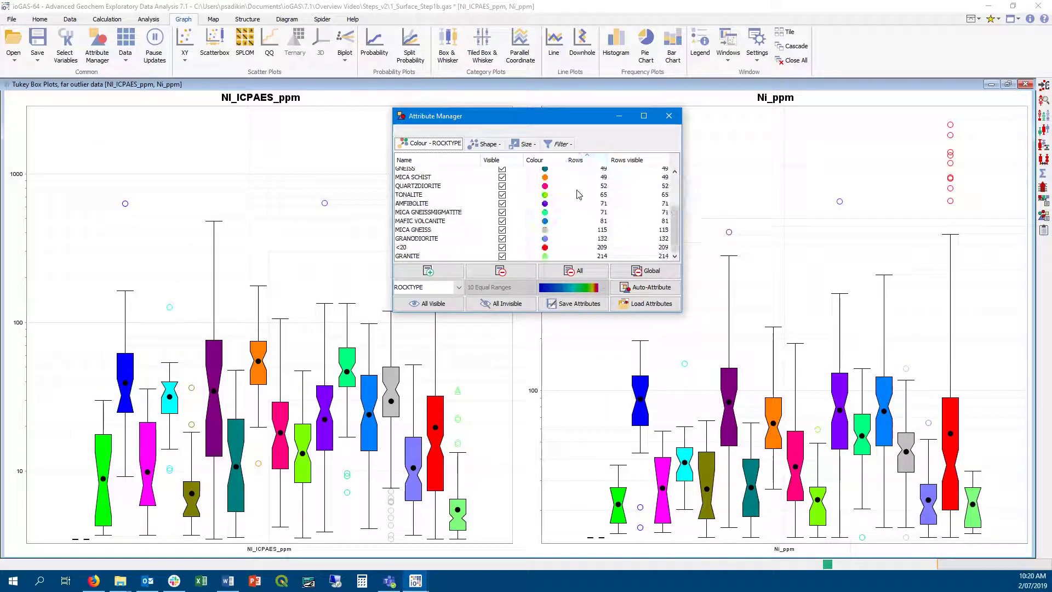
Step: Merge the colour groups from QUARTZFELDSPARGNEISS through MAFIC VOLCANITE into the <20 group
left_click(443, 180)
scroll(439, 214, "down", 3)
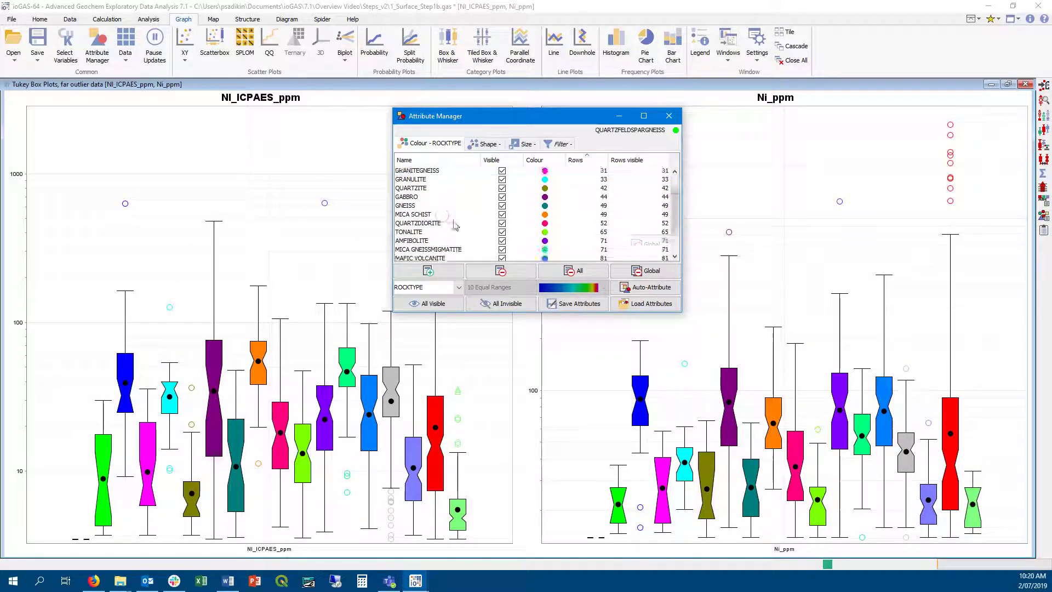
left_click(429, 221, "shift")
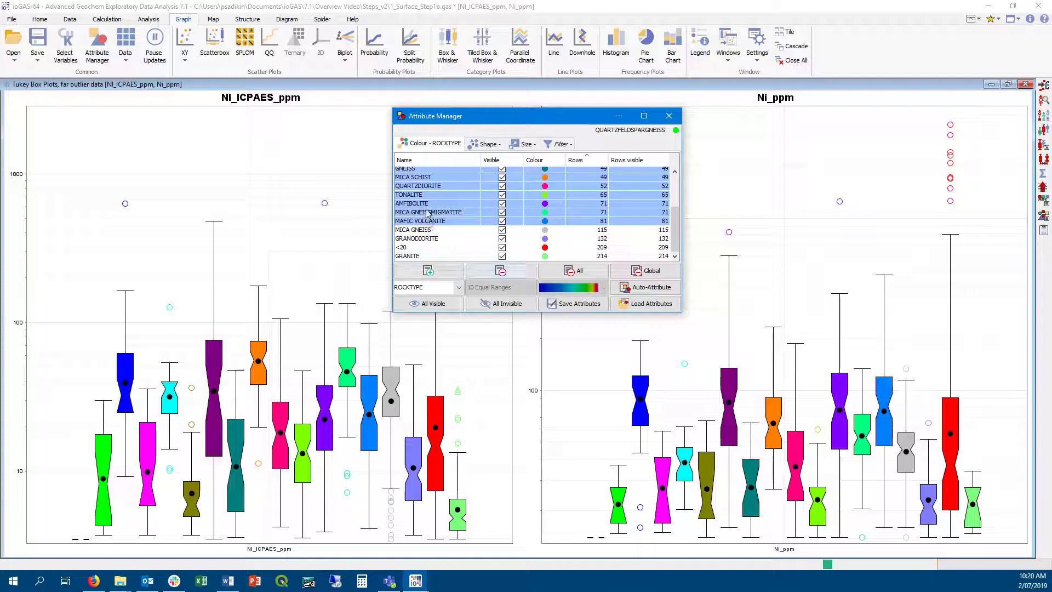
left_click_drag(430, 195, 419, 251)
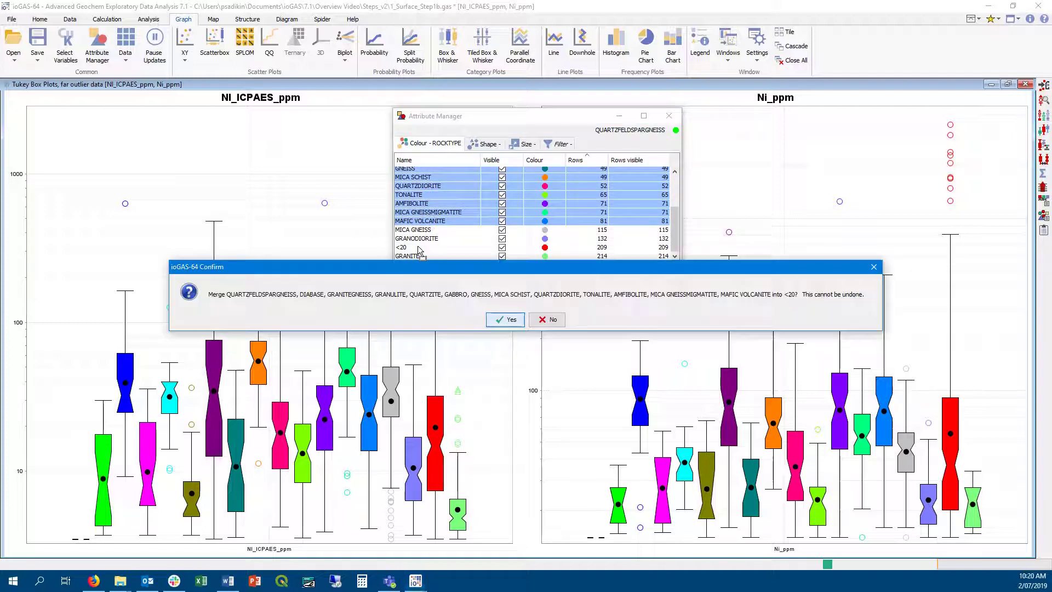
key("Escape")
Step: Rename the merged <20 colour group to NEW
double_click(398, 197)
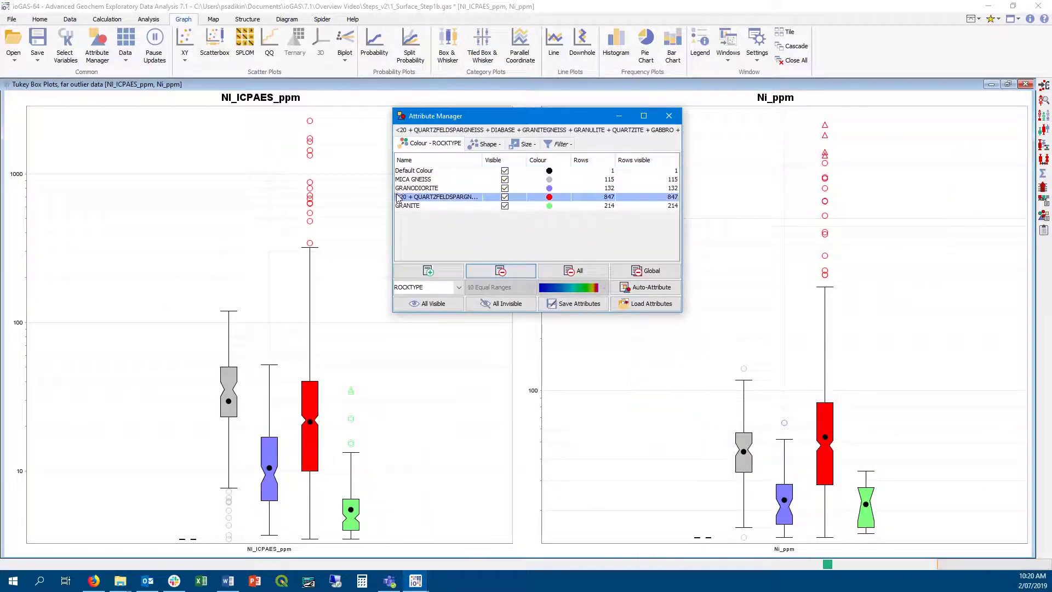
key("ctrl+a")
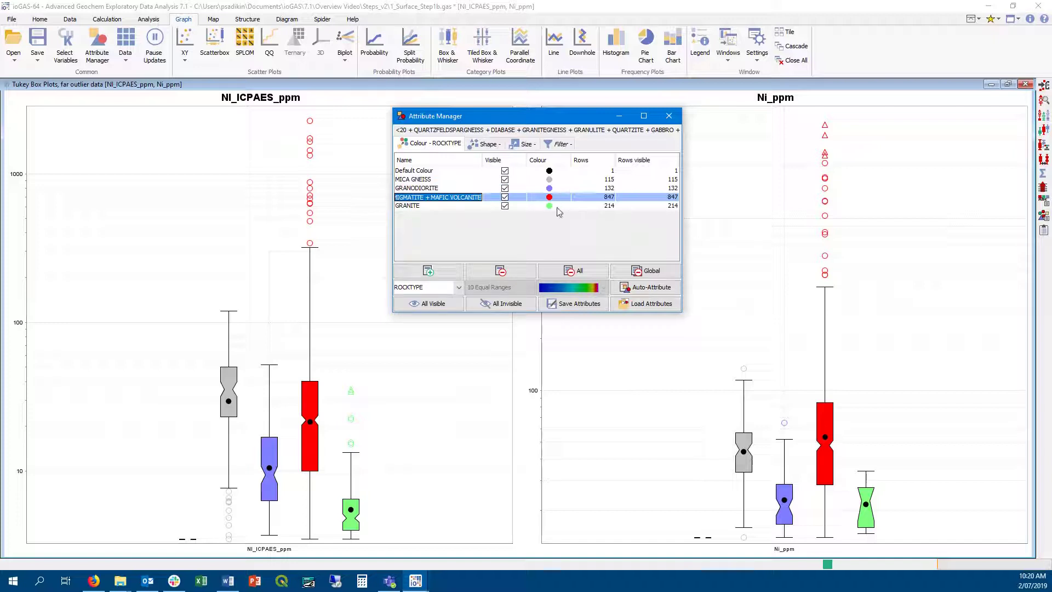
type("NEW")
key("Return")
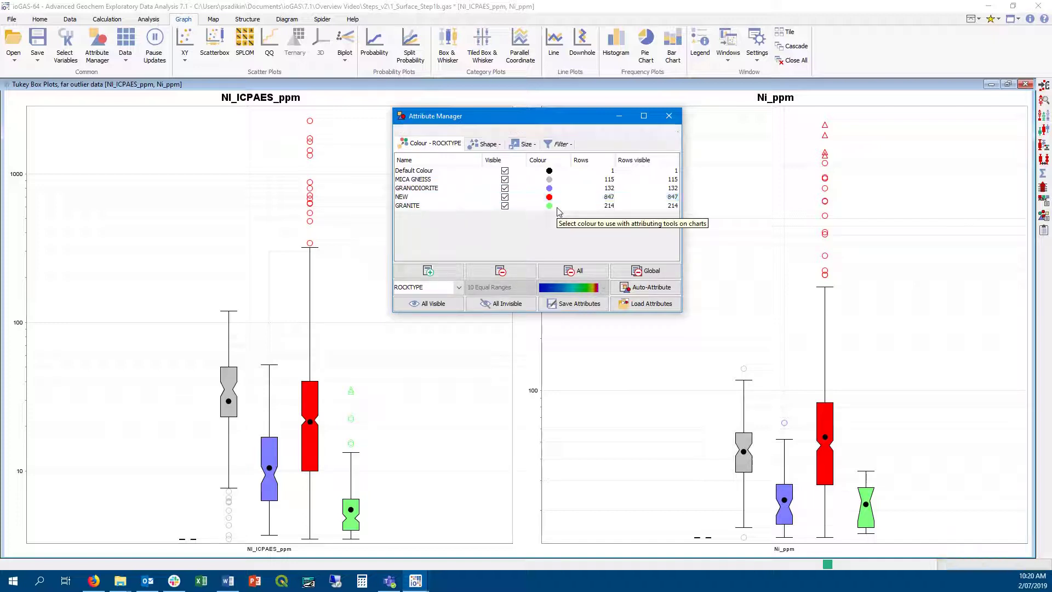
Step: Hide the MICA GNEISS, GRANODIORITE and GRANITE groups together and make them visible again
left_click(442, 180)
left_click(441, 188, "ctrl")
left_click(433, 206, "ctrl")
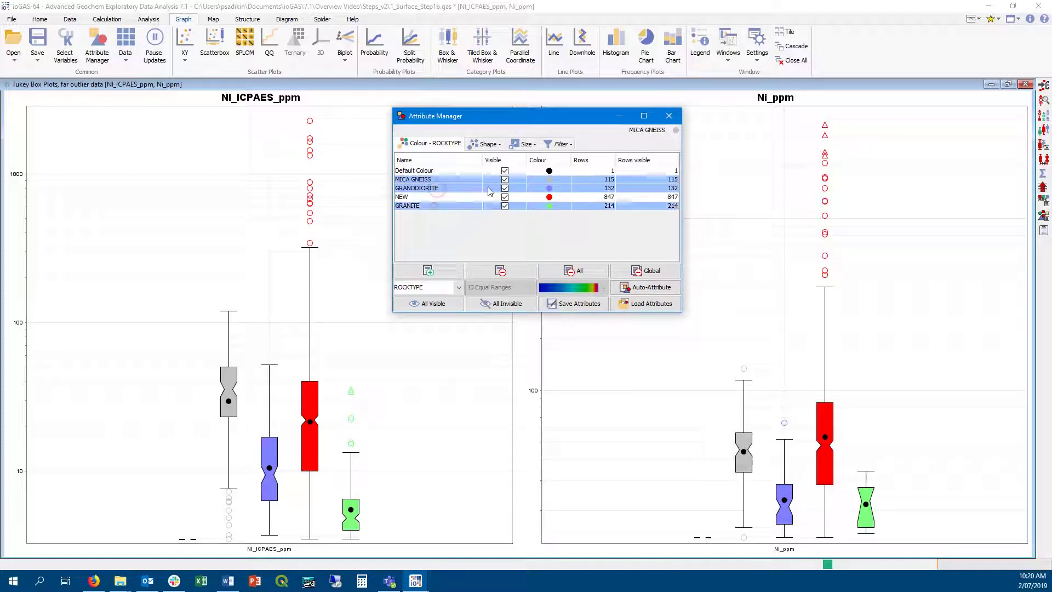
left_click(505, 188)
left_click(505, 188)
Step: With the Attribute Manager minimised, create a maximised XY plot of NI_ICPAES_ppm and Ni_ppm, zoomed from minimum to 95th percentile
left_click(619, 117)
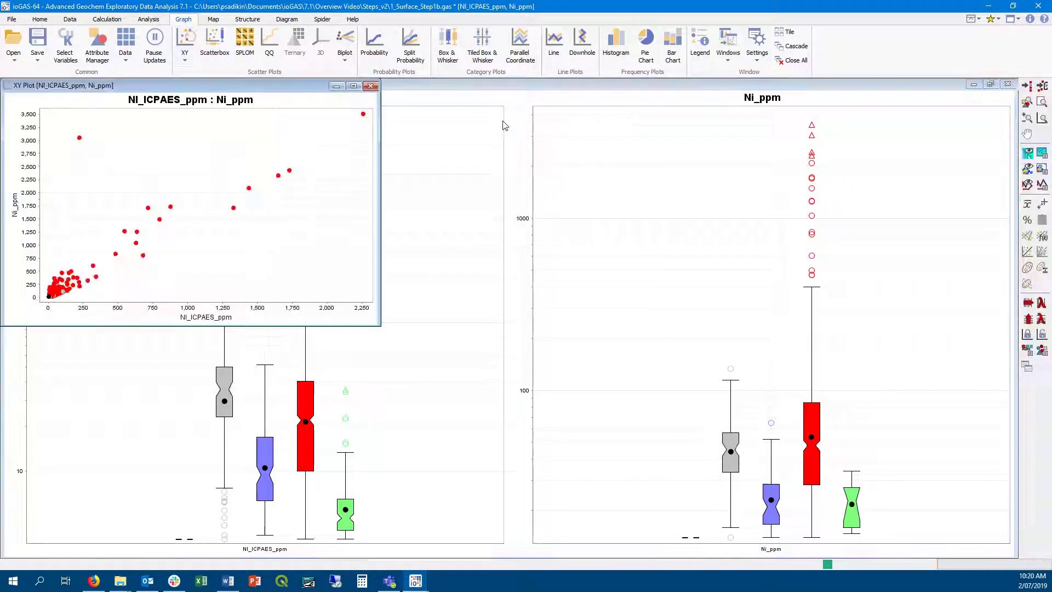
left_click(354, 86)
right_click(438, 242)
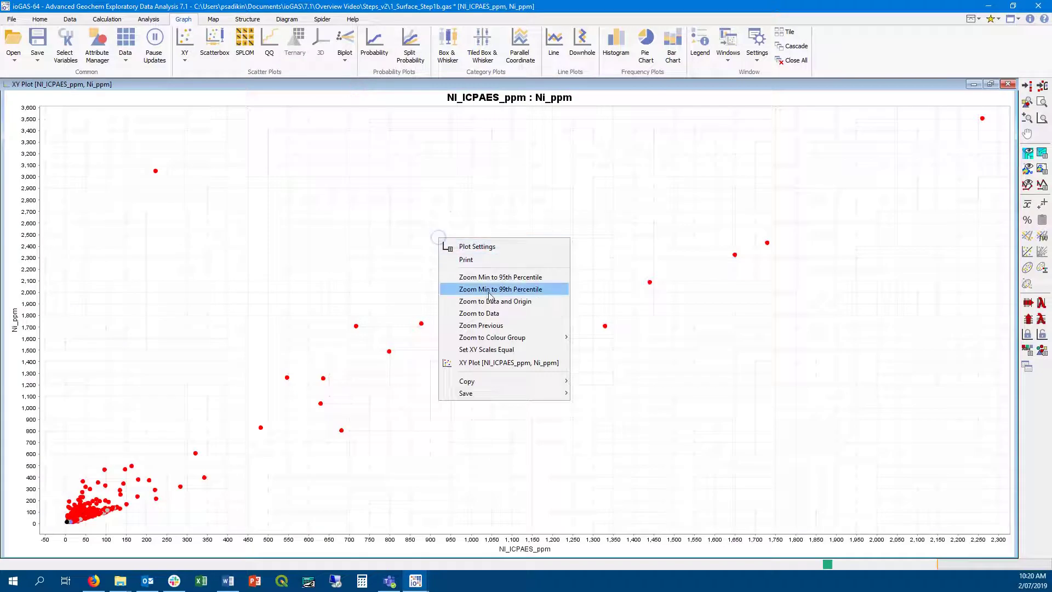
left_click(492, 276)
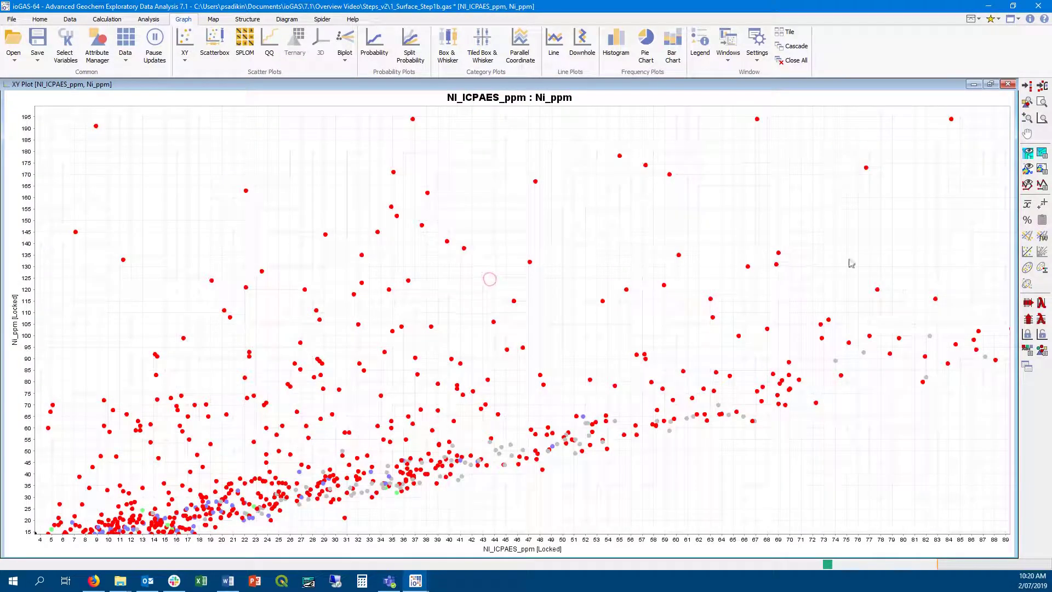
Step: Display the mean of each rock-type group on the XY plot, with lines marking the spread around each mean
left_click(1026, 209)
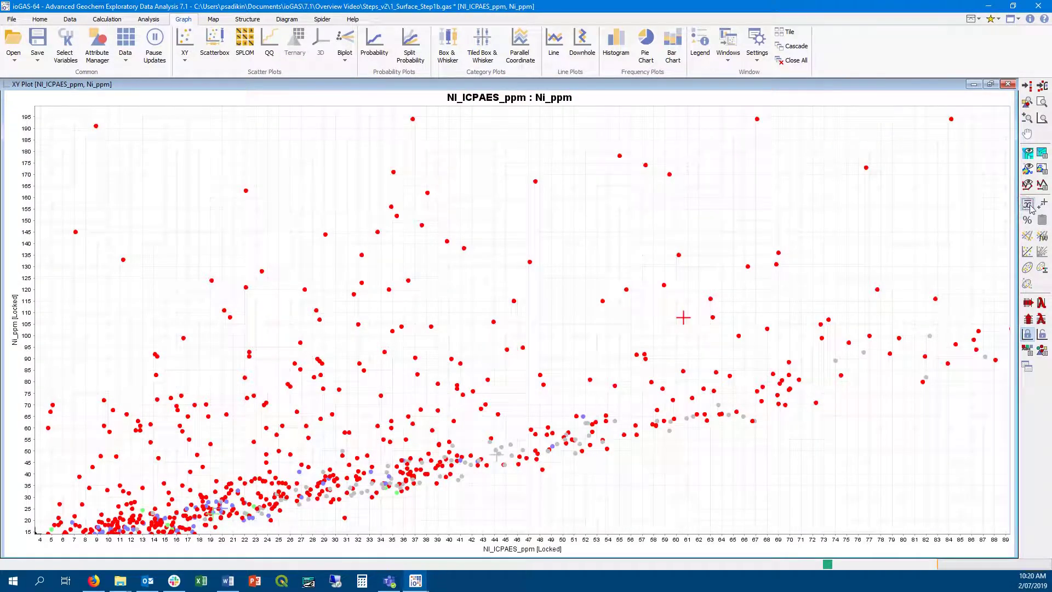
left_click(1043, 204)
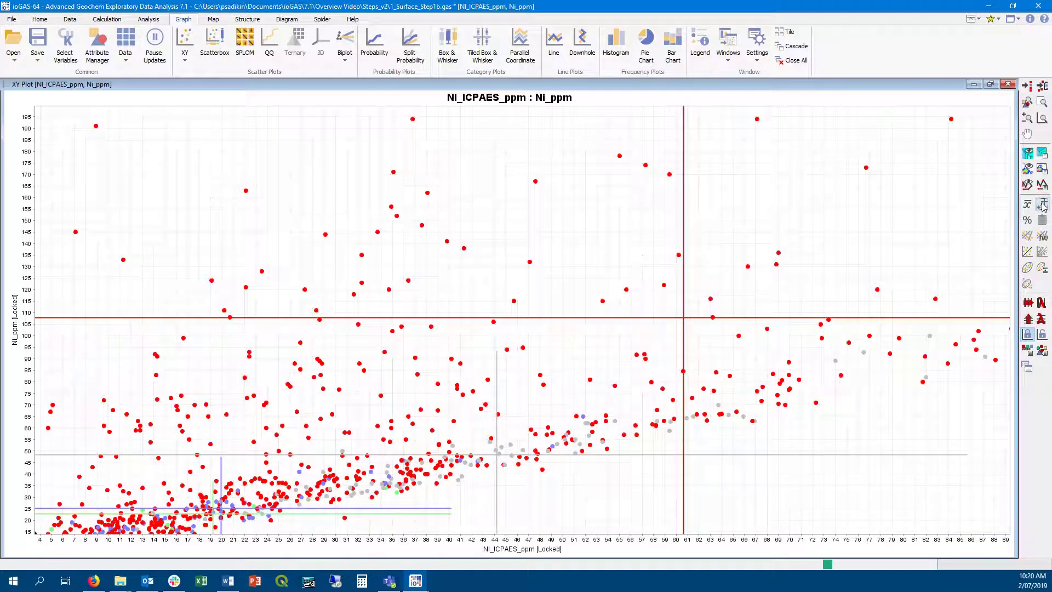
left_click(1043, 206)
left_click(1026, 222)
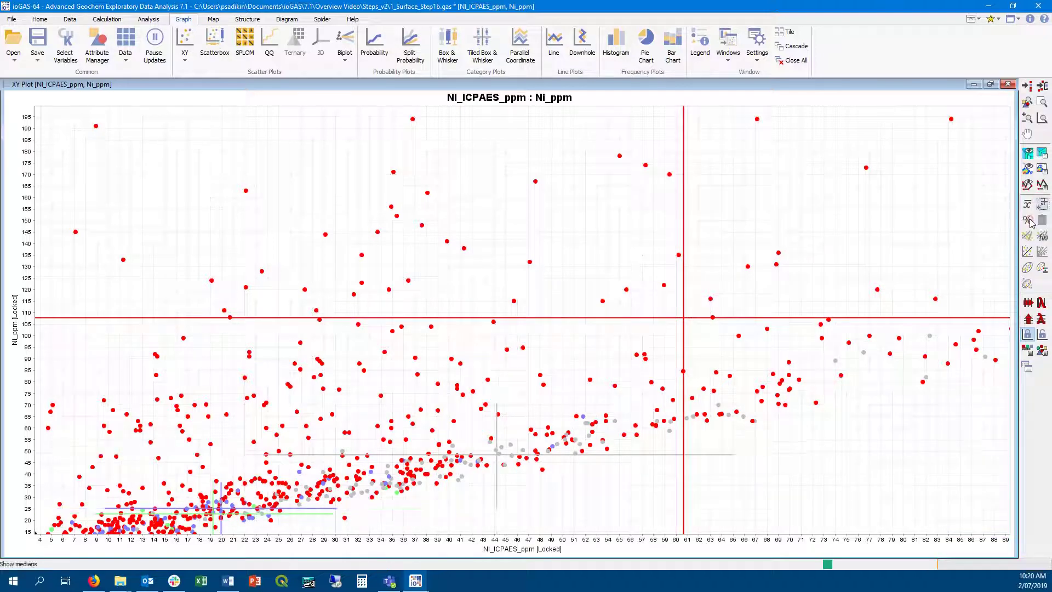
Step: Add a 1:1 line with QAQC error lines to the XY plot, trying 10% before setting them to 5%
left_click(1027, 251)
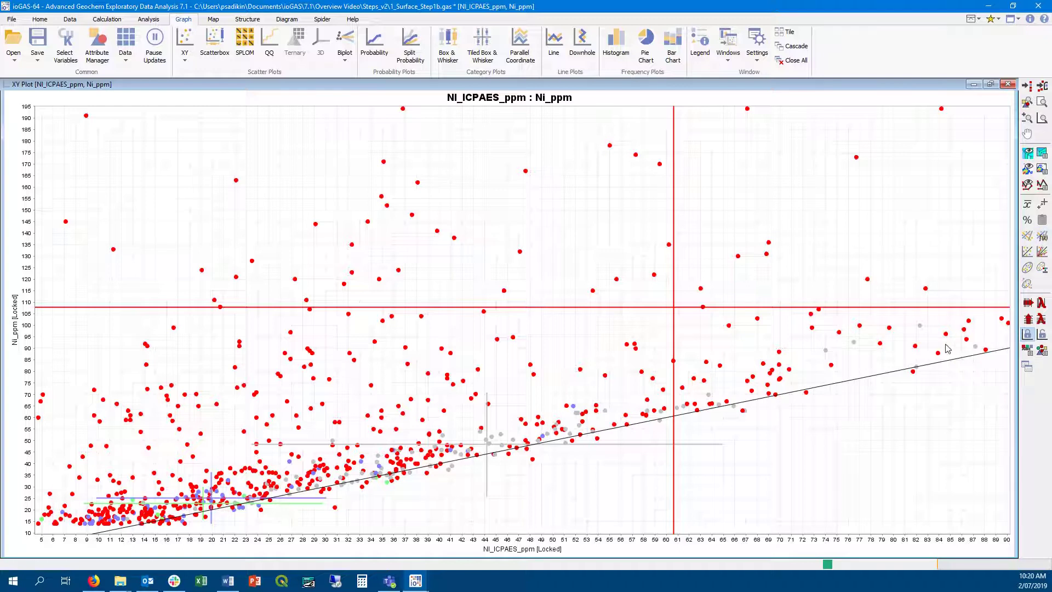
left_click(1042, 252)
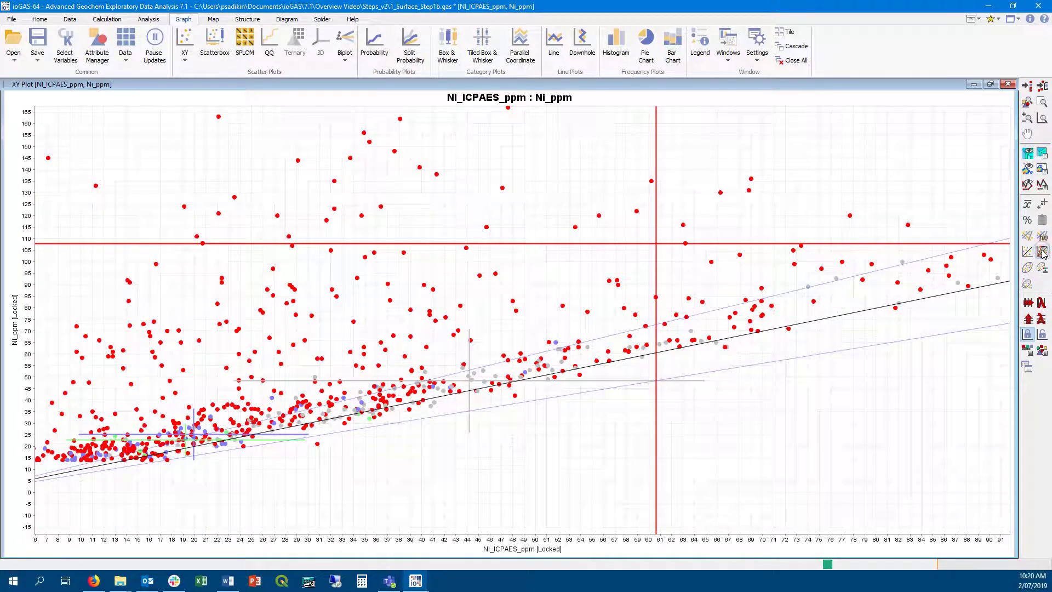
left_click(1041, 252)
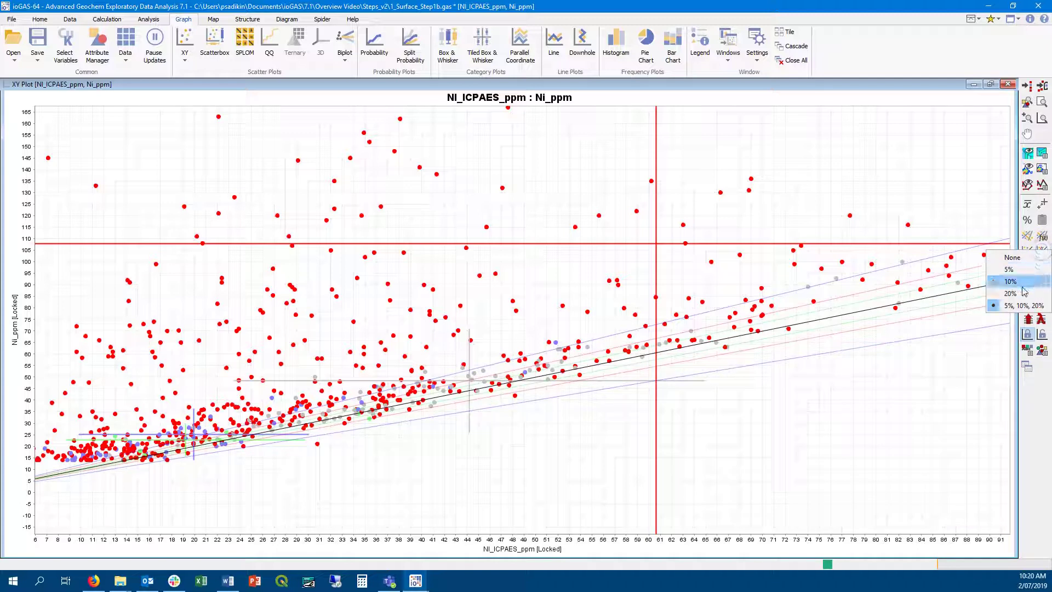
left_click(1023, 286)
left_click(1042, 252)
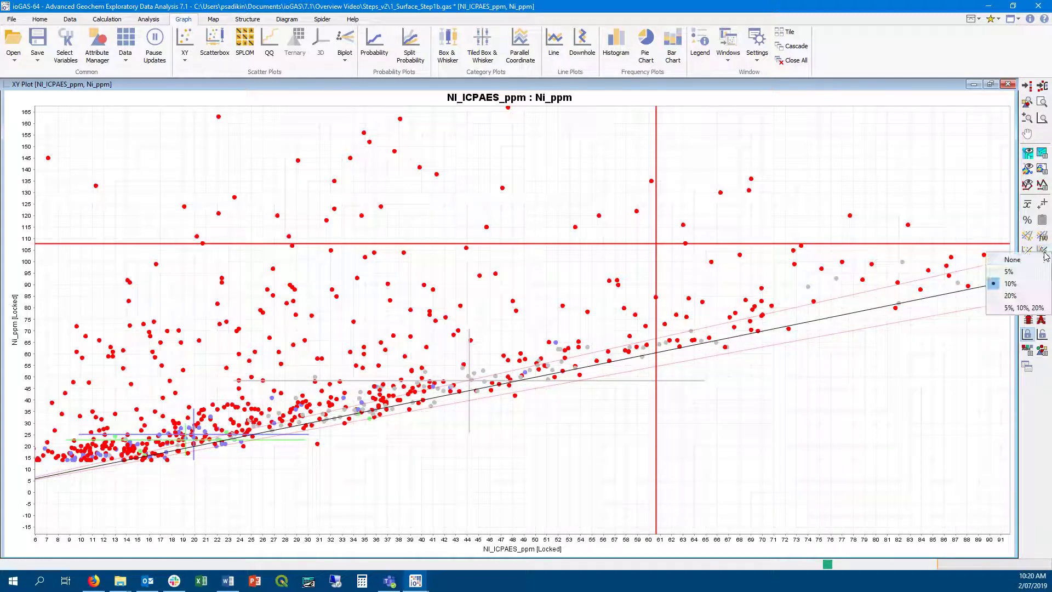
left_click(1035, 273)
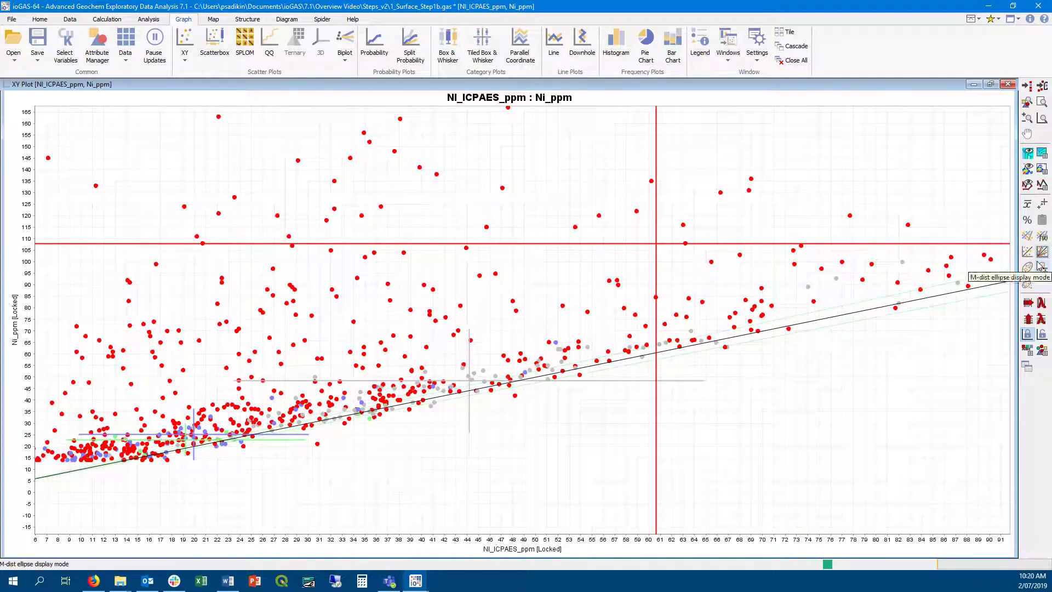
Step: Create a maximised QQ plot of NI_ICPAES_ppm and Ni_ppm using the Interpolate mode
left_click(269, 40)
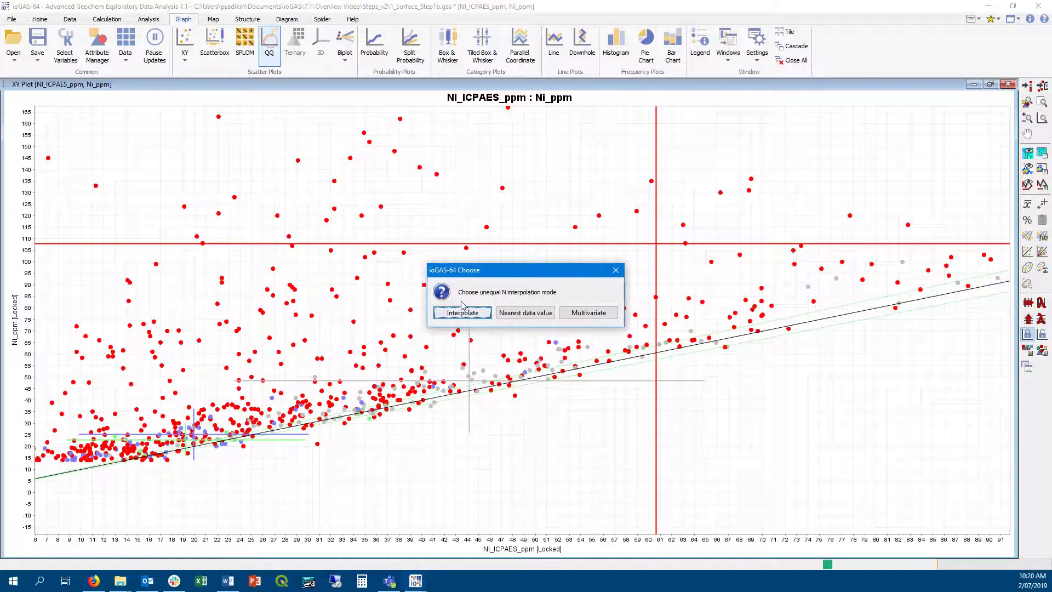
left_click(462, 312)
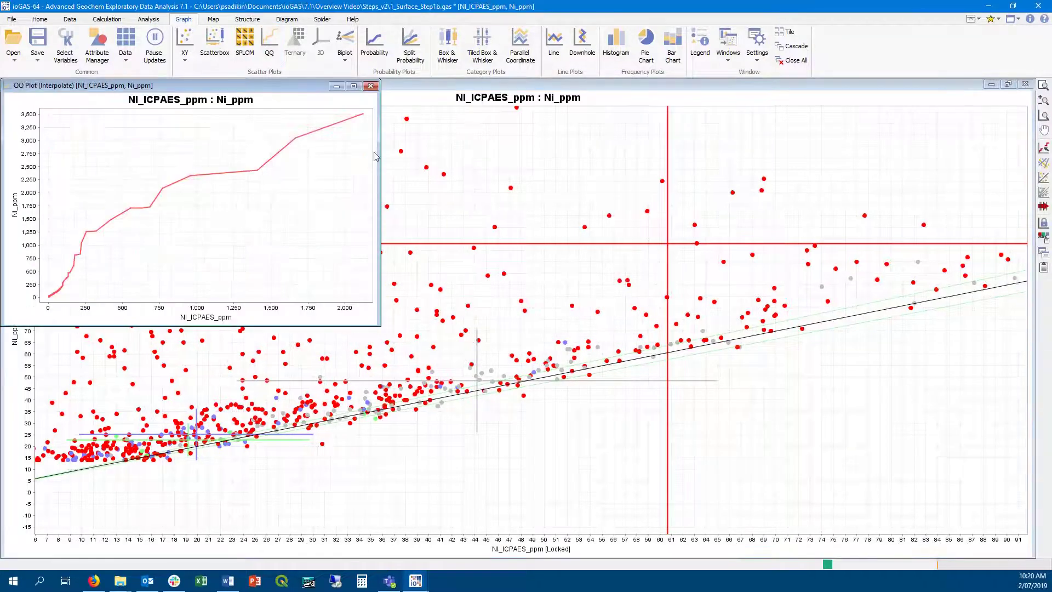
left_click(353, 86)
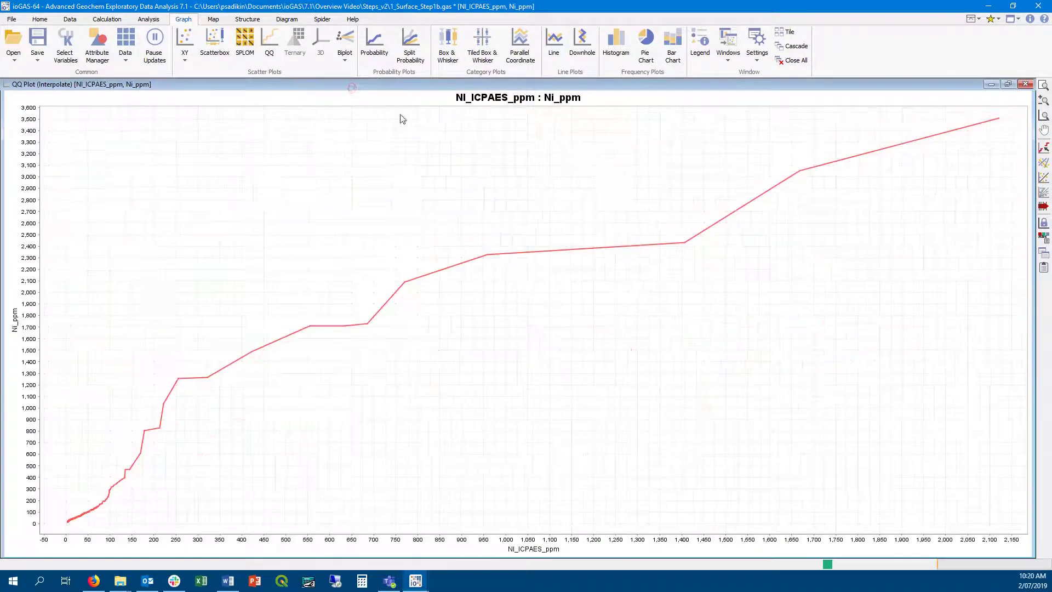
Step: Add a 1:1 line and the combined 5%, 10% and 20% QAQC error lines to the QQ plot
left_click(1044, 177)
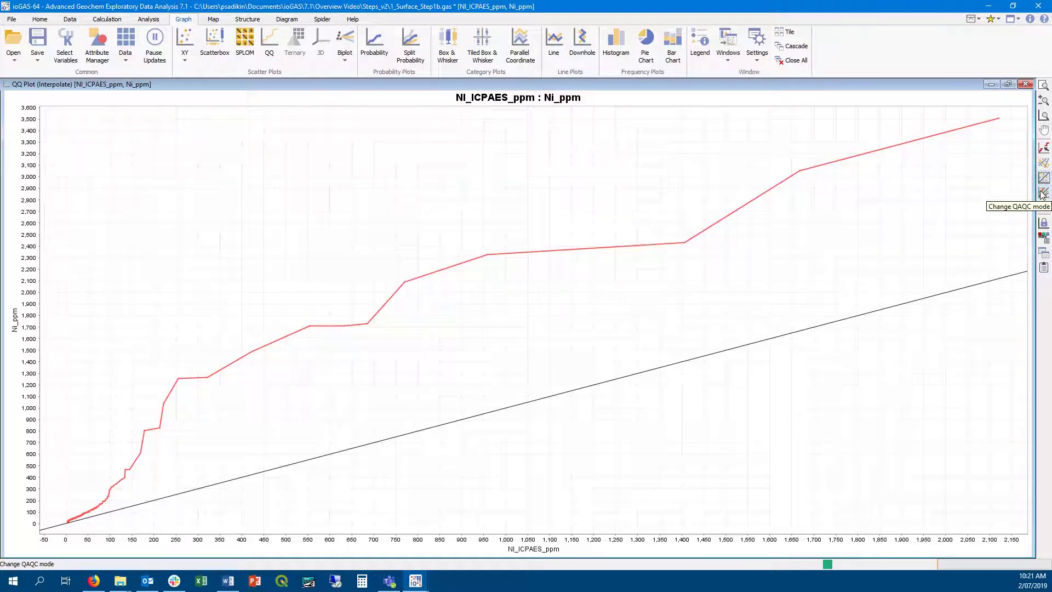
left_click(1042, 194)
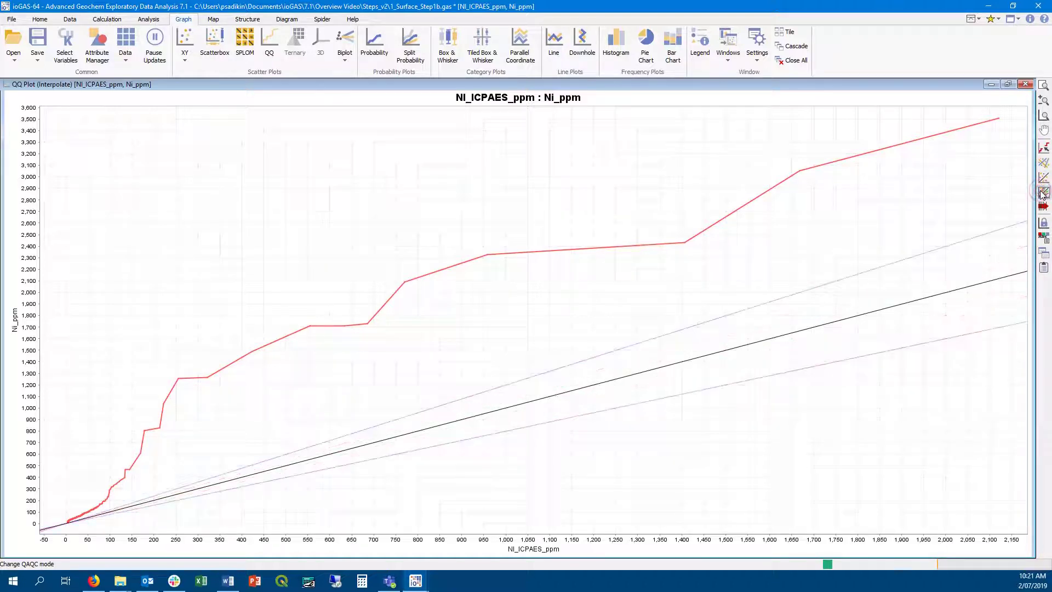
left_click(1042, 194)
left_click(1013, 182)
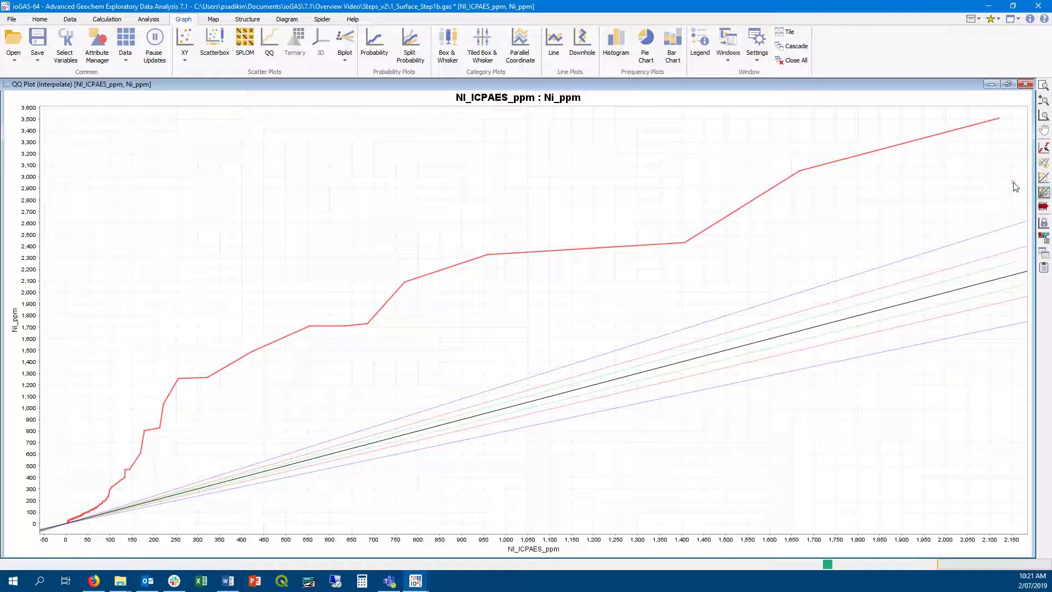
Step: Add an Ordinary Least Squares (OLS) regression line to the QQ plot and bring up the other regression options
left_click(1044, 165)
left_click(1045, 167)
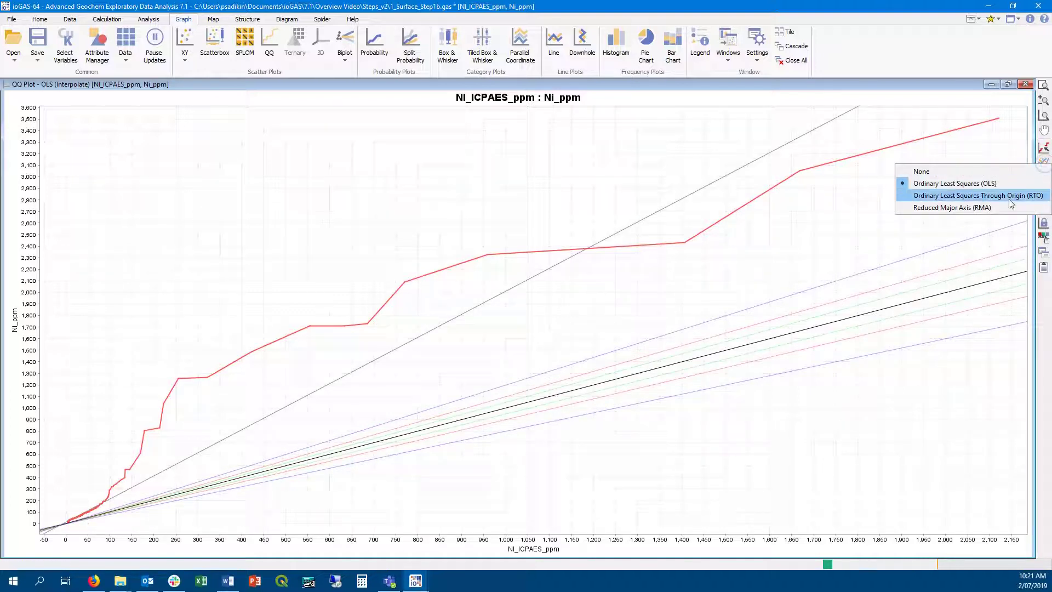
left_click(1011, 161)
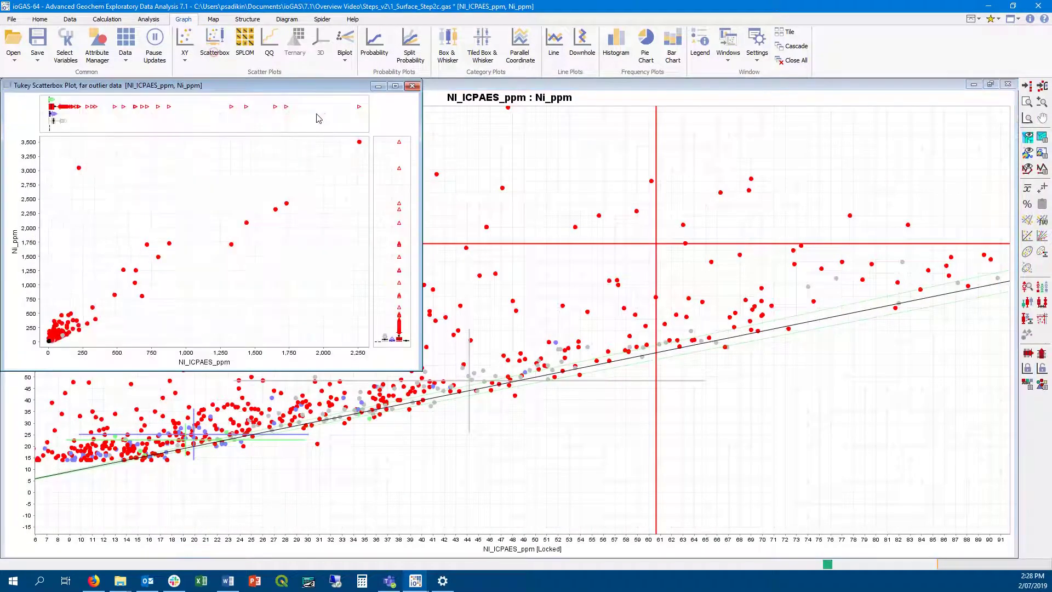
Step: Maximise the Tukey scatterbox plot of NI_ICPAES_ppm and Ni_ppm and switch both axes to log scale
double_click(294, 89)
left_click(1024, 352)
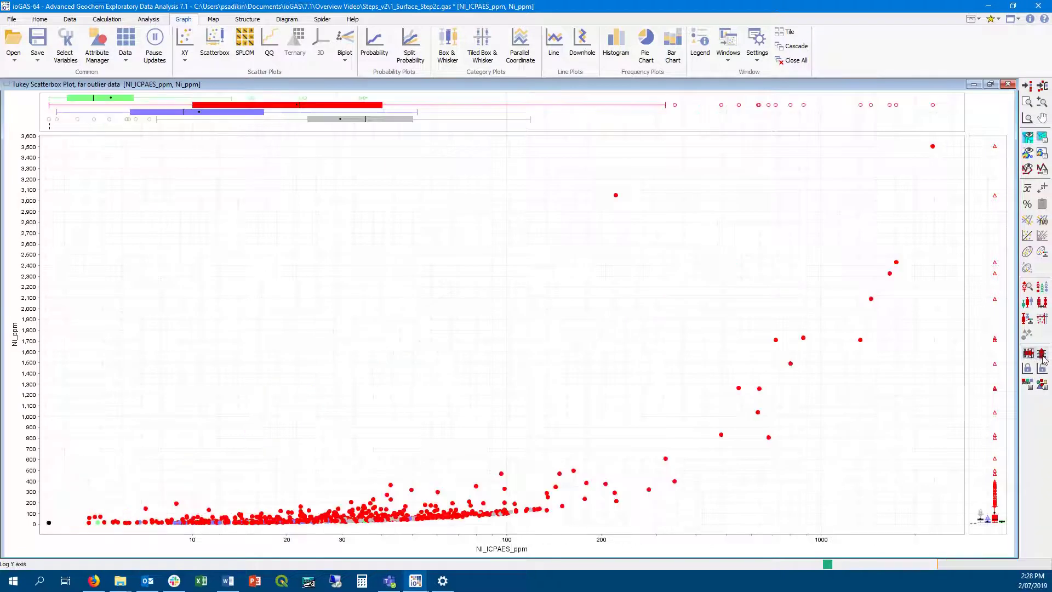
Step: Show the outlier threshold lines on the scatterbox plot and replace the per-group boxes with a summary for all visible data
left_click(1043, 322)
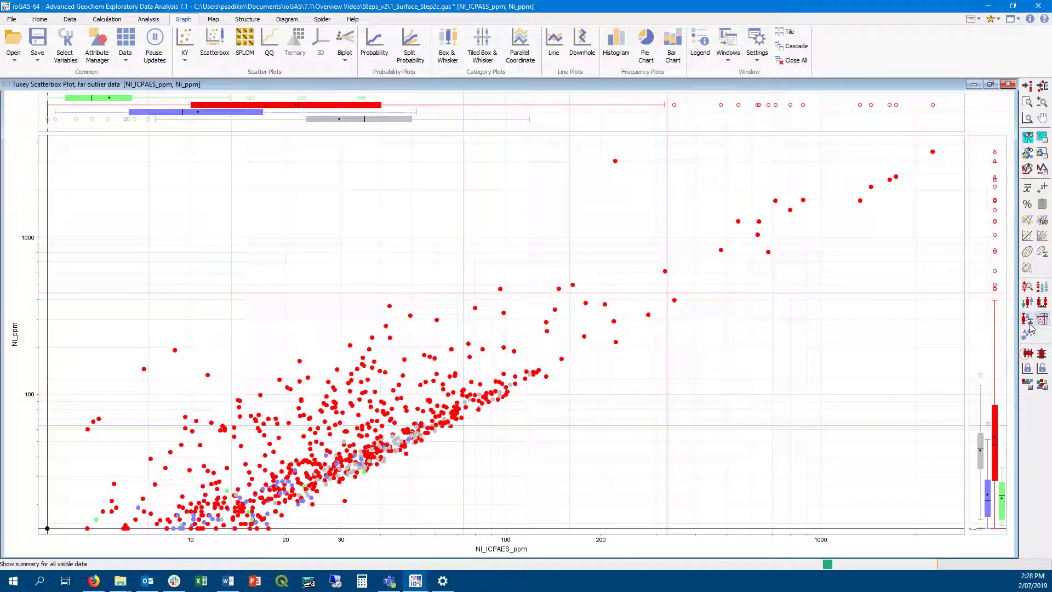
left_click(1029, 322)
left_click(1030, 327)
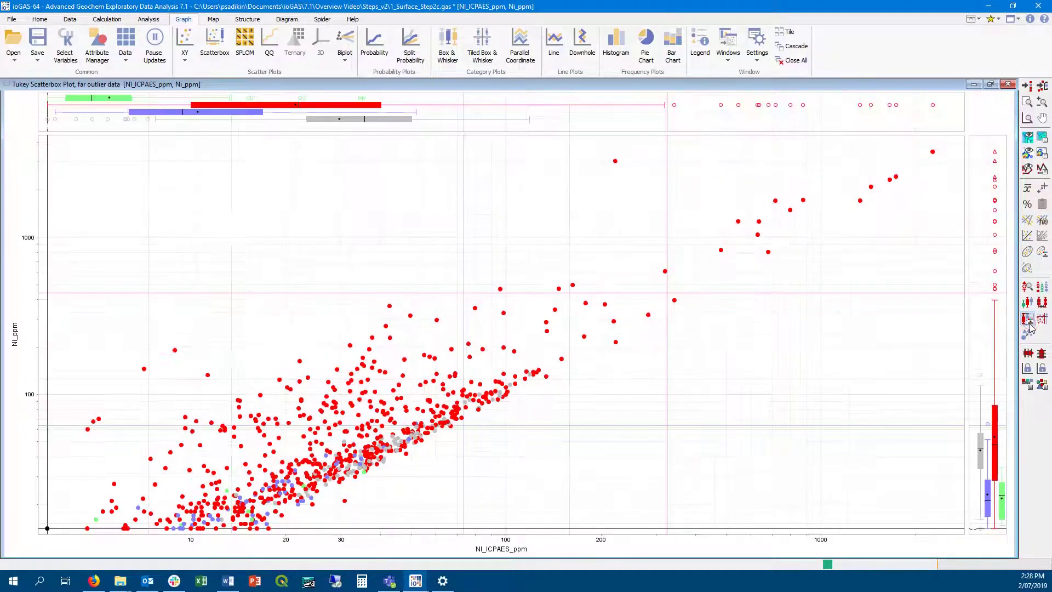
right_click(1030, 328)
left_click(1018, 355)
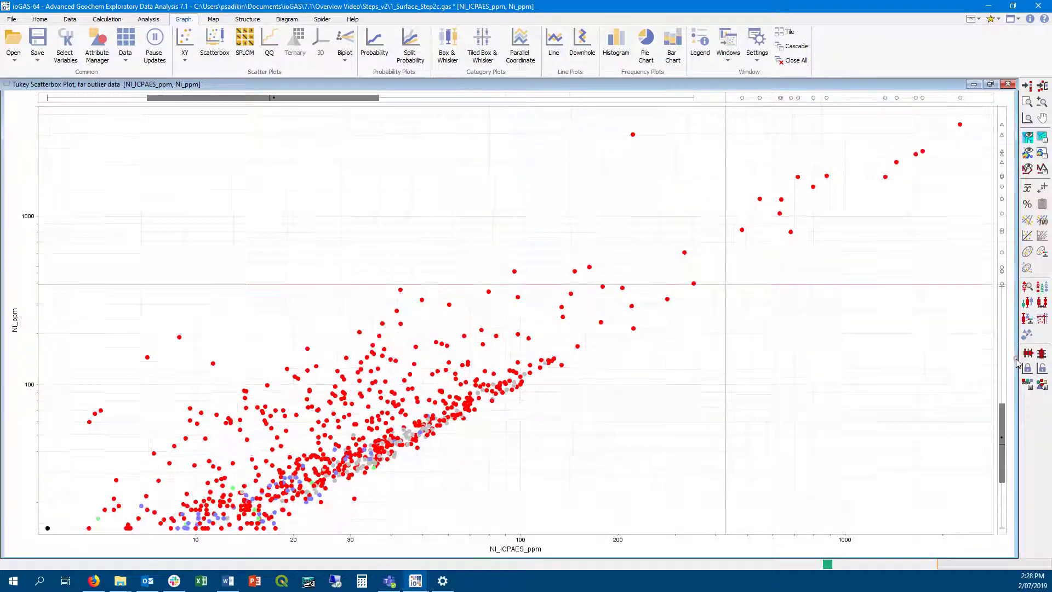
Step: Attribute the Tukey outliers of NI_ICPAES_ppm and Ni_ppm by shape and size, and place the legend over the plot
left_click(1028, 334)
left_click(503, 320)
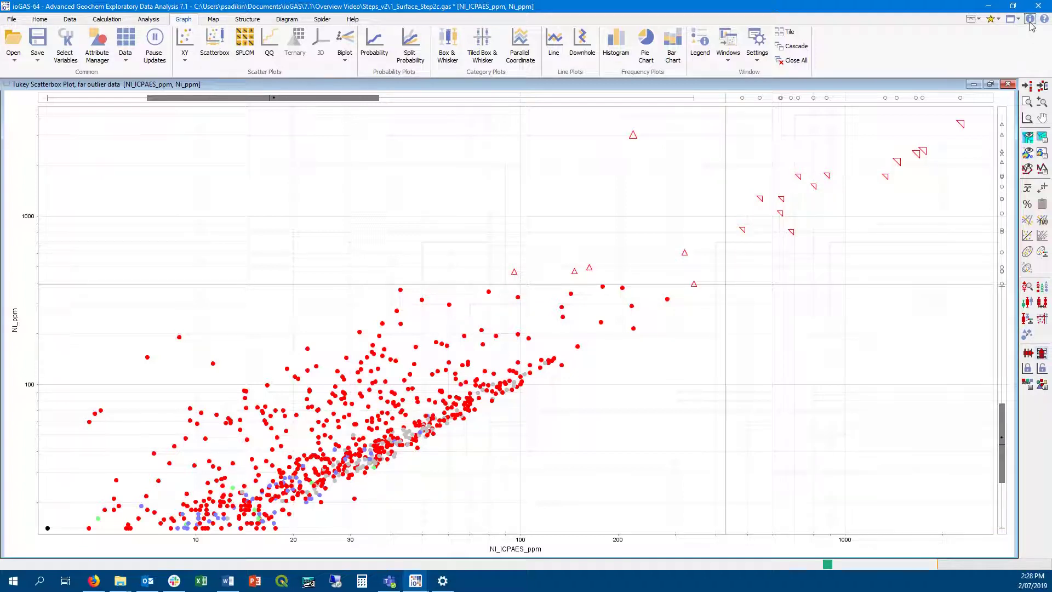
left_click_drag(899, 86, 797, 274)
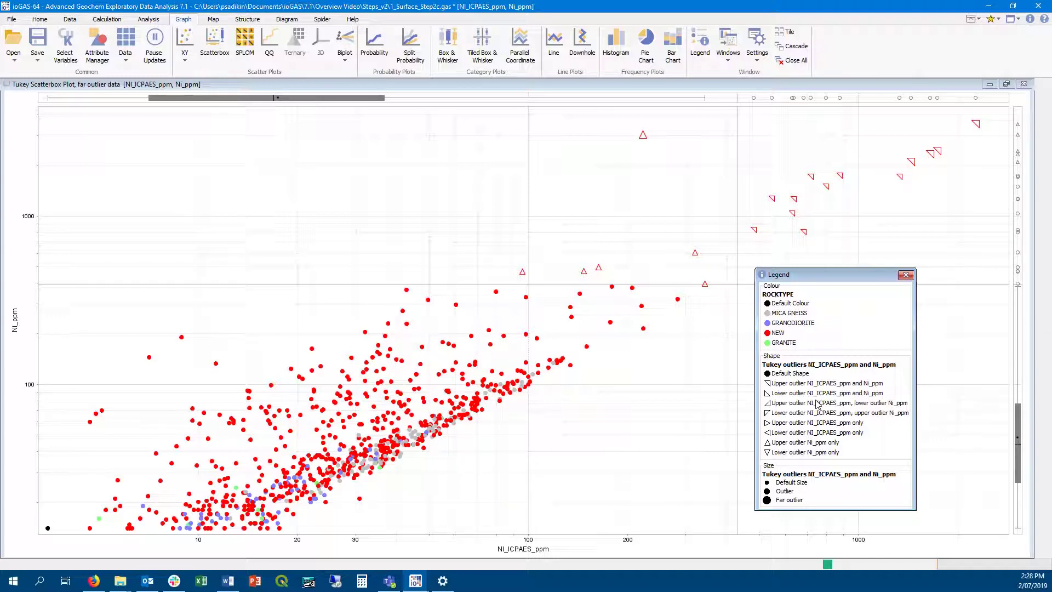
Step: Open the recent Alteration Box Plot (Total Fe) diagram and attribute the sample shapes from its classification fields
left_click(289, 22)
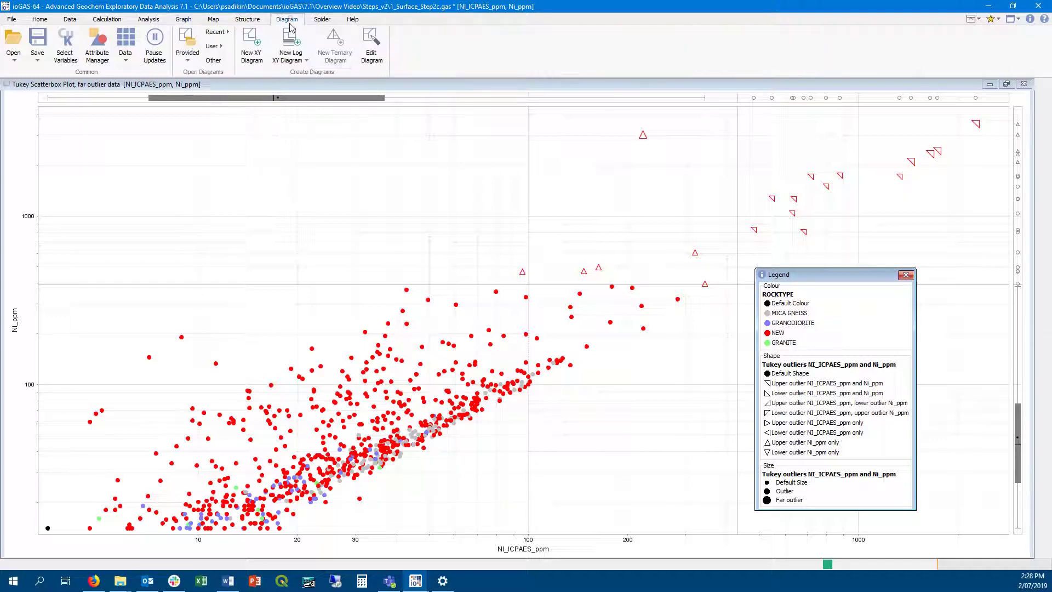
left_click(219, 32)
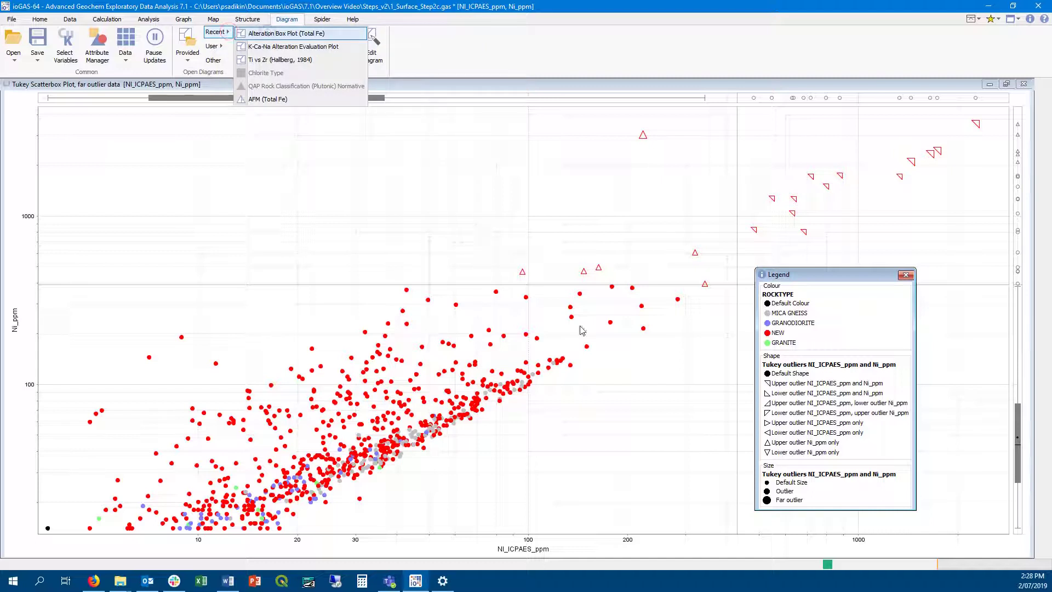
left_click(274, 34)
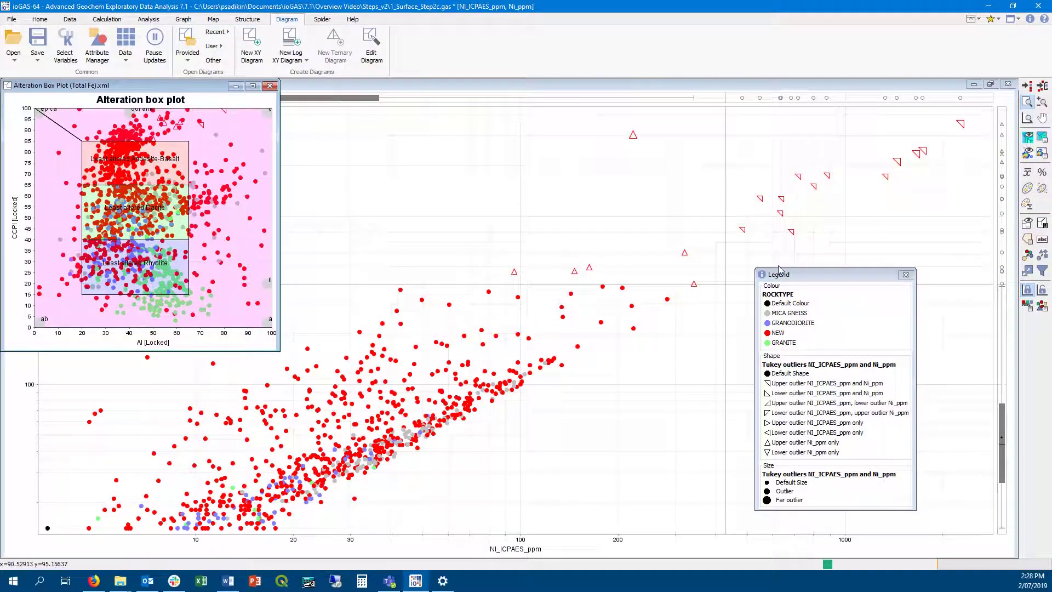
left_click(509, 320)
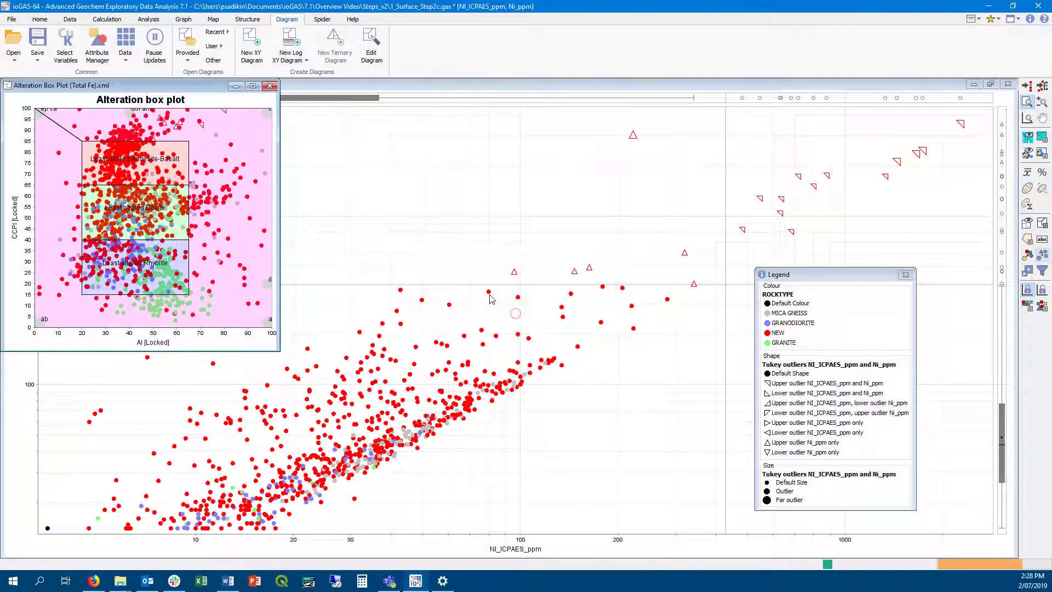
Step: Auto-attribute the sample sizes by TiO2_pct using 10 Equal Ranges, replacing the Tukey outlier sizes
left_click(102, 61)
left_click(414, 372)
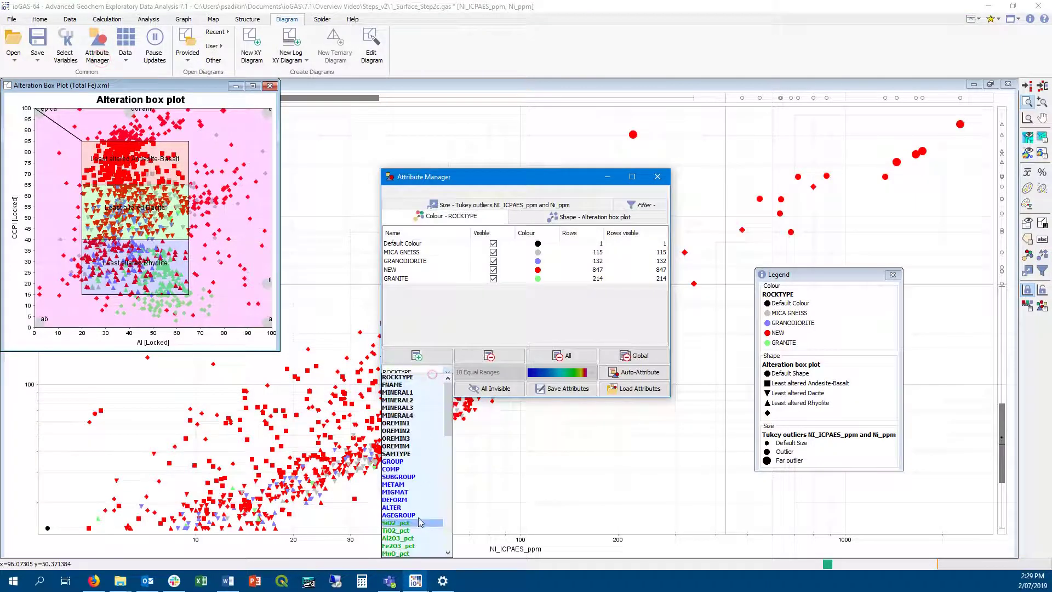
left_click(408, 530)
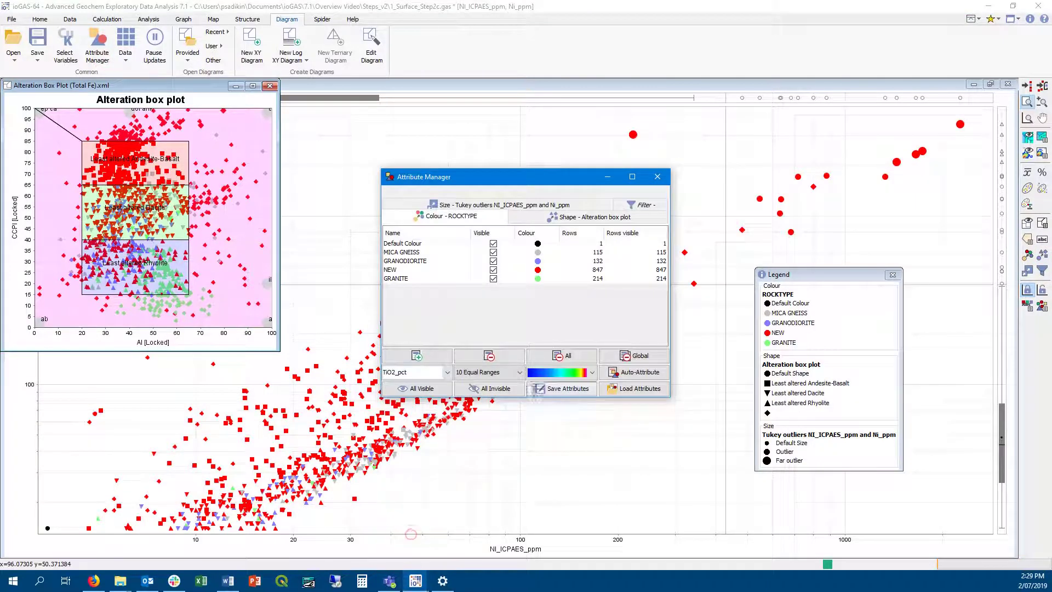
left_click(519, 207)
left_click(625, 372)
left_click(505, 320)
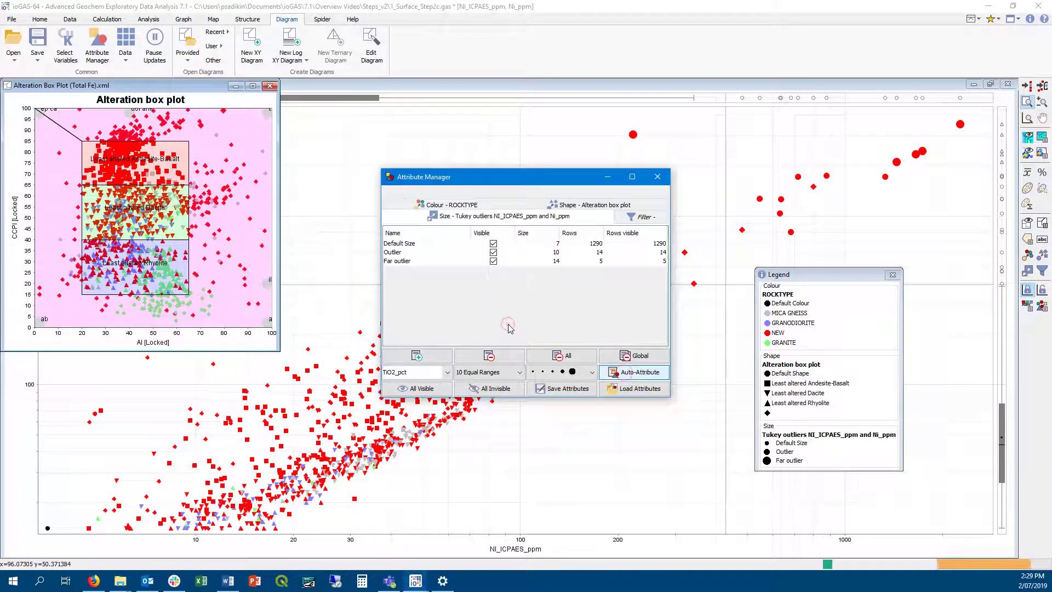
Step: Maximise the Alteration box plot and open the selection of reference nodes to display
left_click(200, 86)
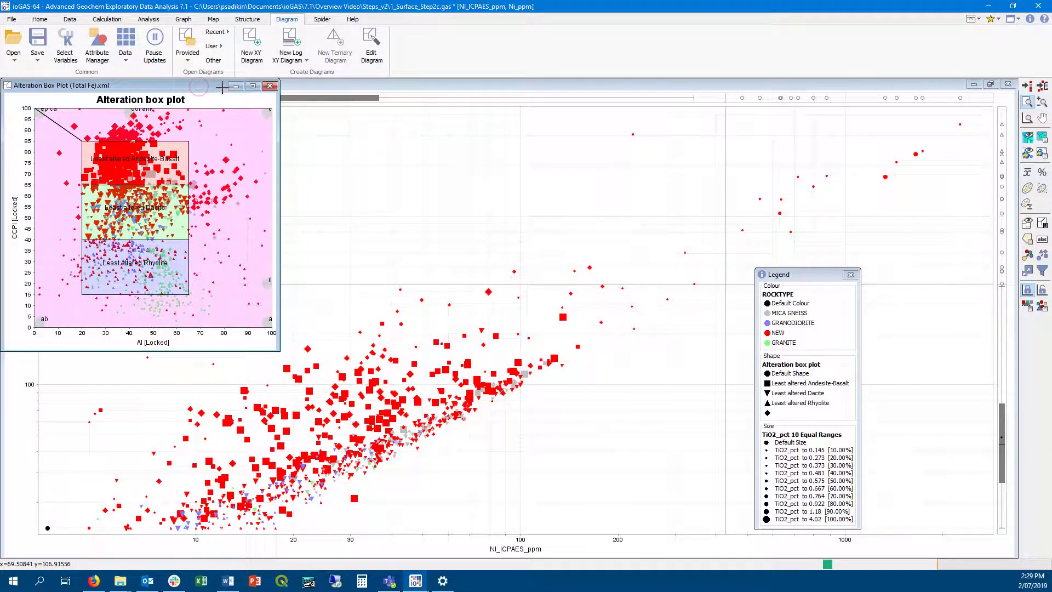
double_click(222, 88)
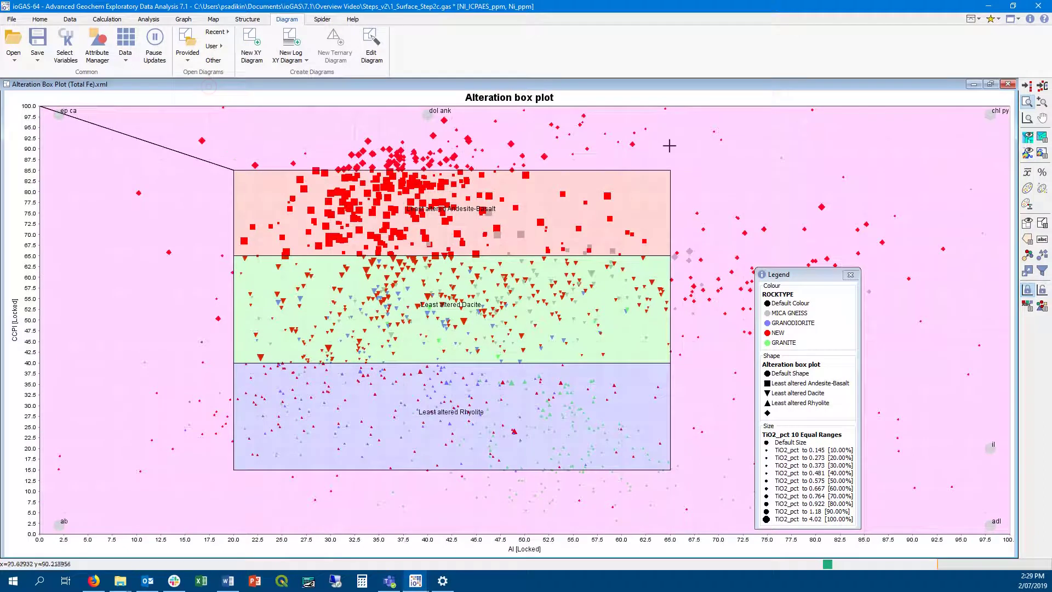
left_click(1043, 138)
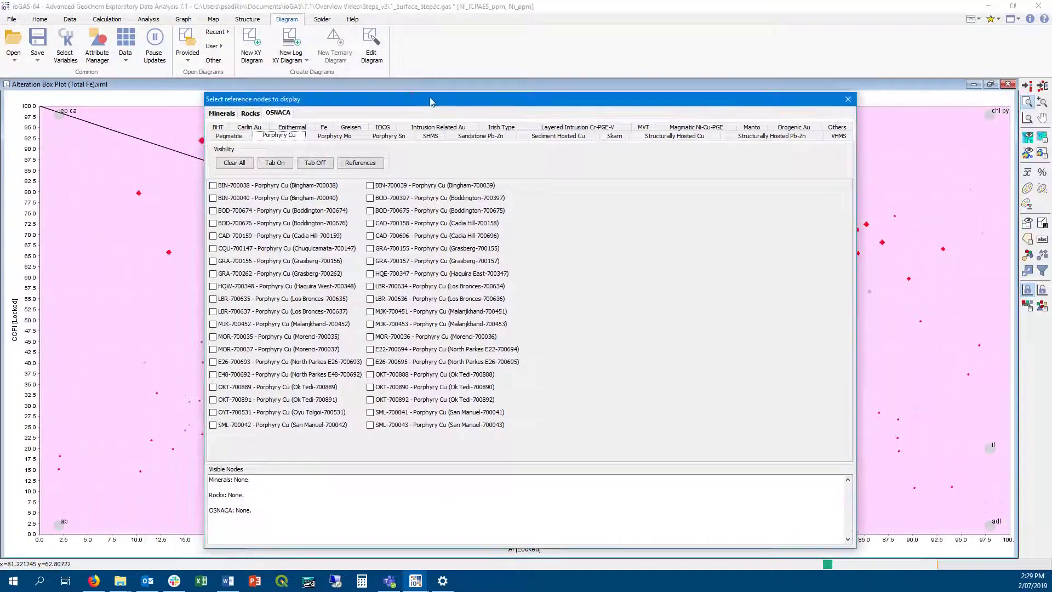
Step: Browse the OSNACA reference nodes of the deposit types from Porphyry Mo through to Sediment Hosted Cu
left_click_drag(431, 102, 449, 103)
left_click(340, 138)
left_click(405, 138)
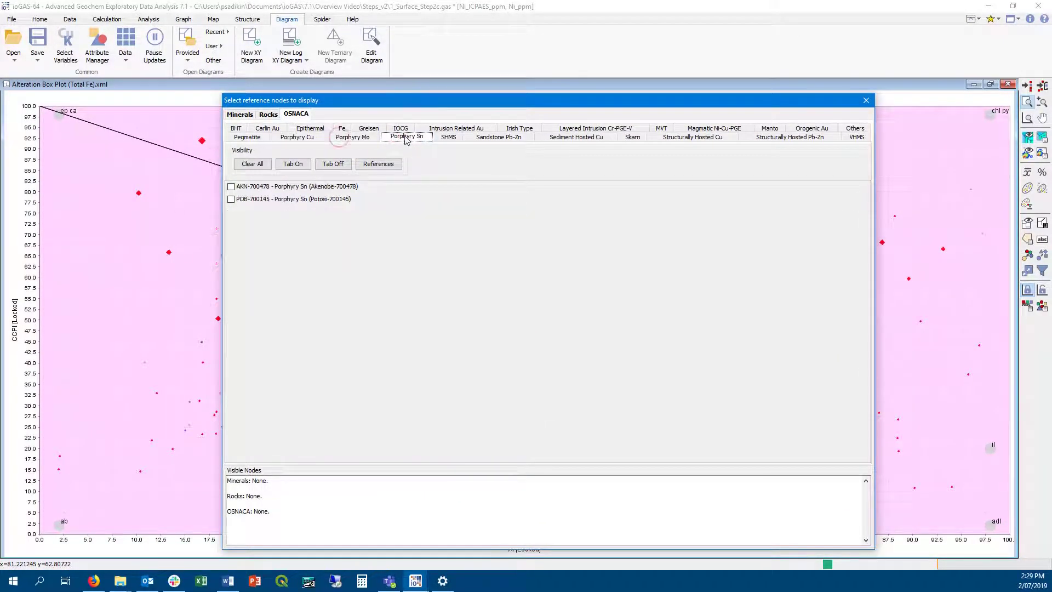
left_click(445, 143)
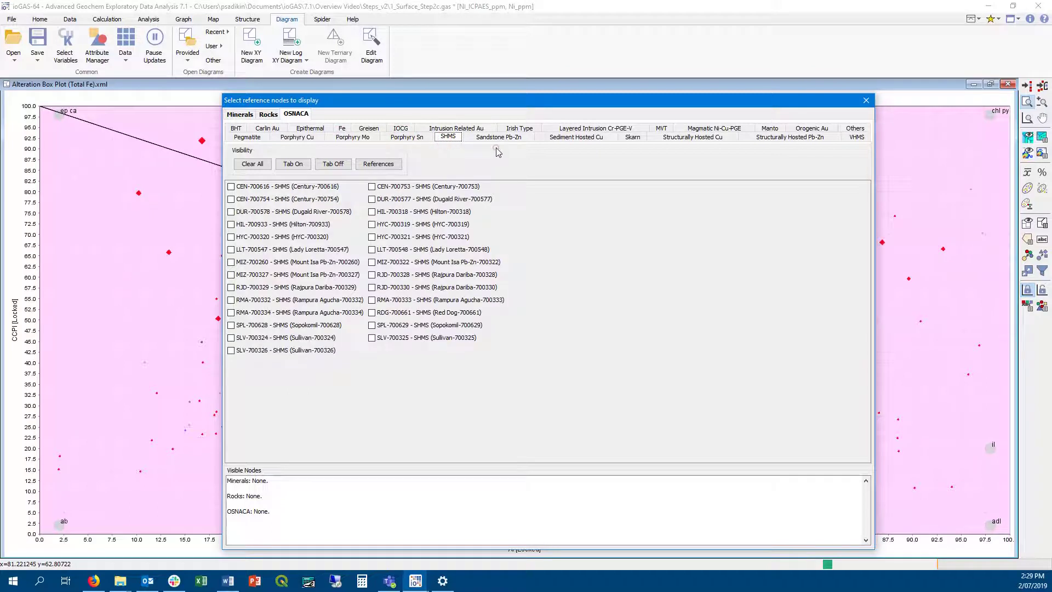
left_click(526, 138)
left_click(562, 141)
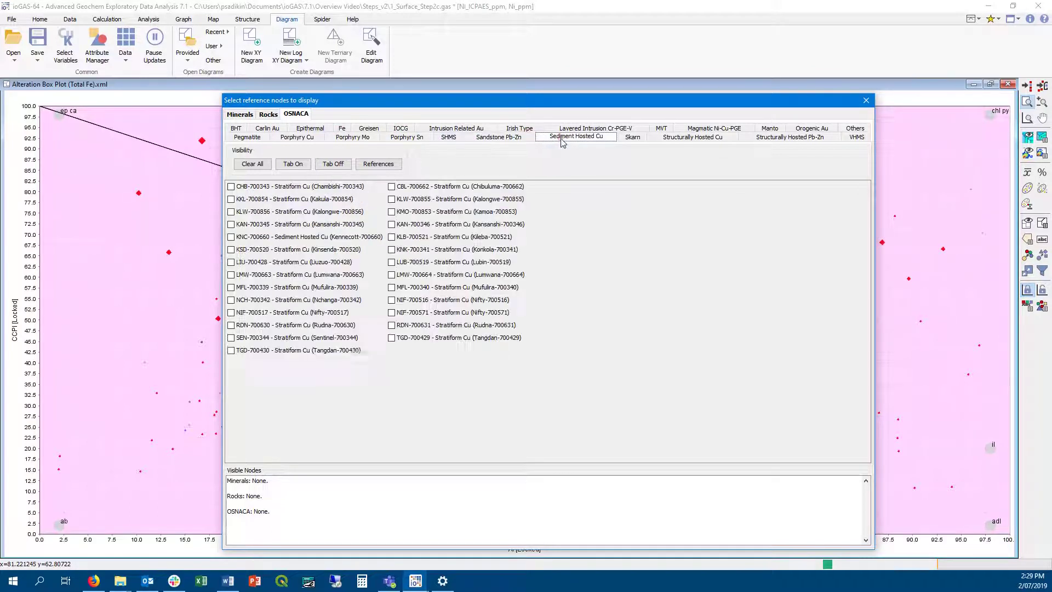
Step: Turn on all of the OSNACA Porphyry Cu reference nodes
left_click(298, 139)
left_click(269, 165)
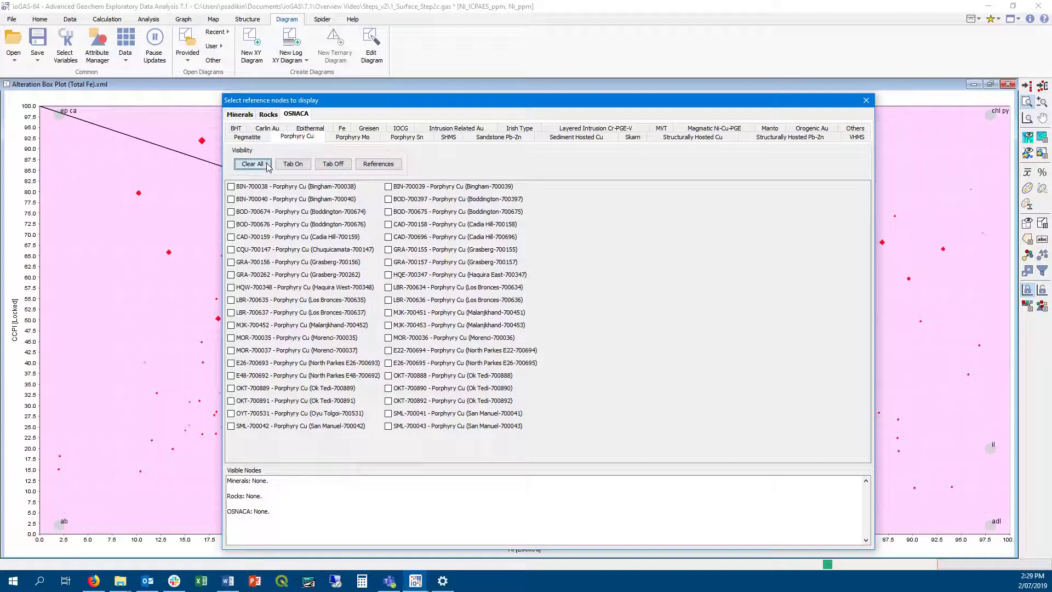
left_click(295, 165)
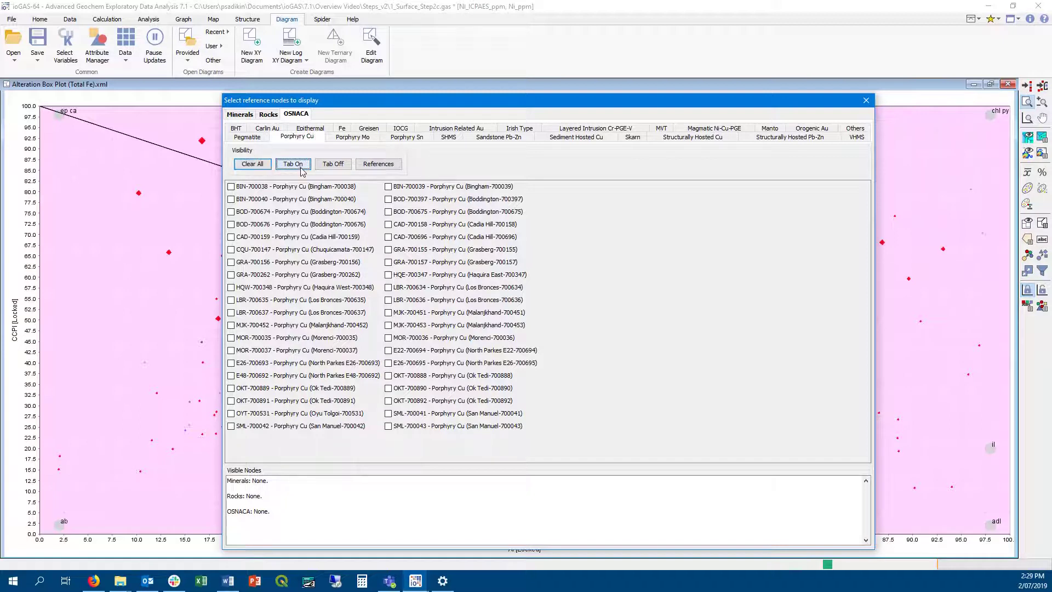
Step: Read through the references of the Porphyry Cu nodes, and leave the reference node selection
left_click(376, 164)
scroll(575, 129, "down", 15)
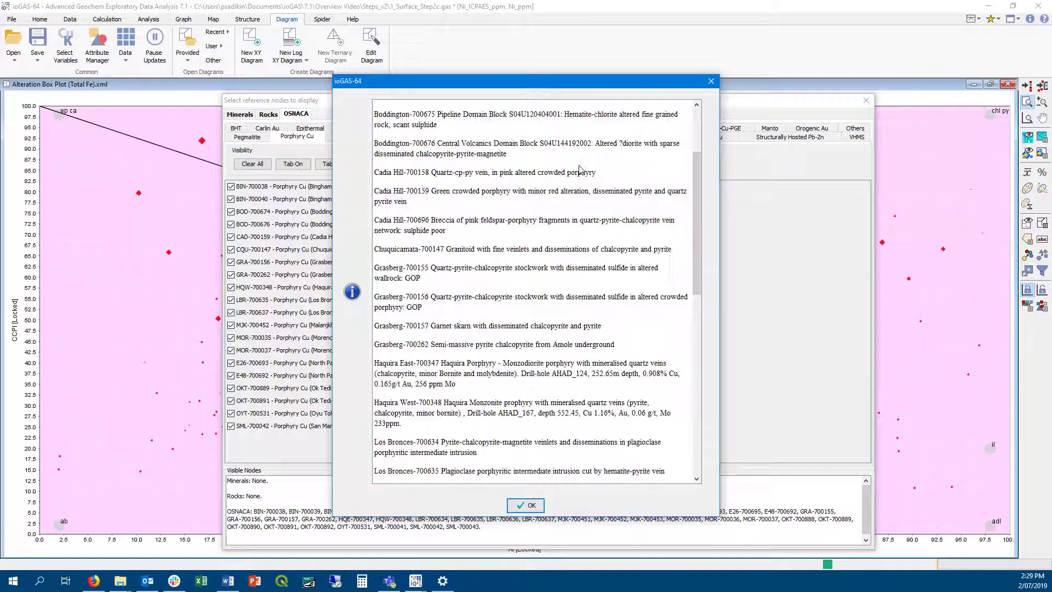
scroll(579, 169, "up", 15)
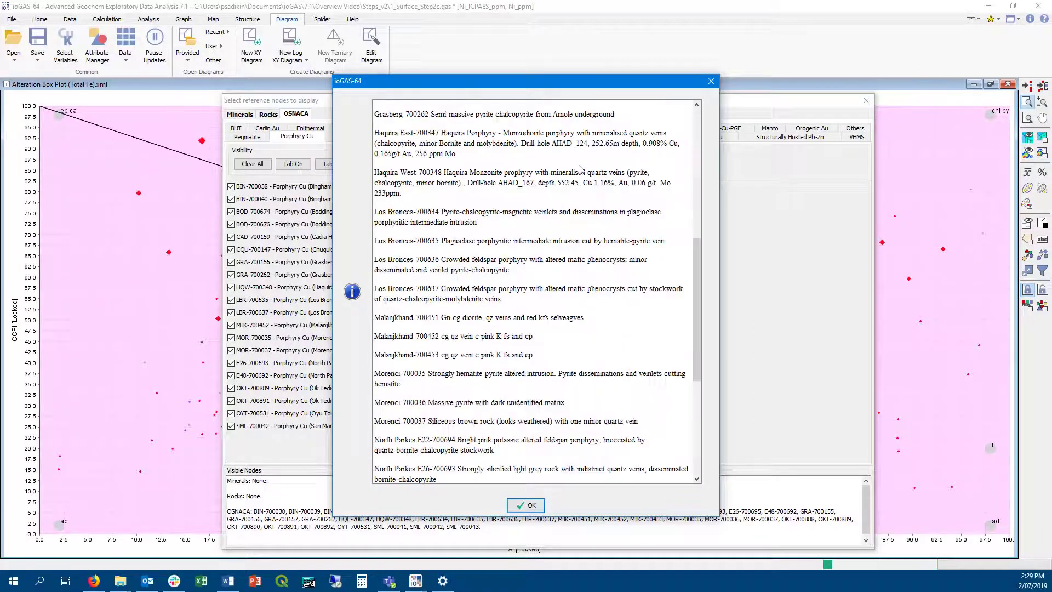
left_click(525, 505)
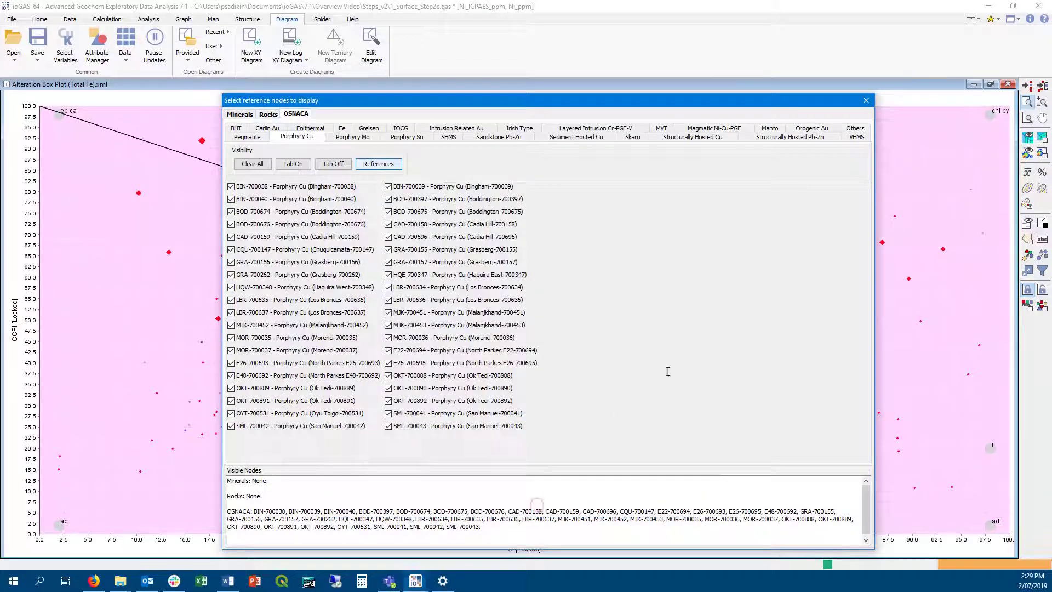
left_click(865, 102)
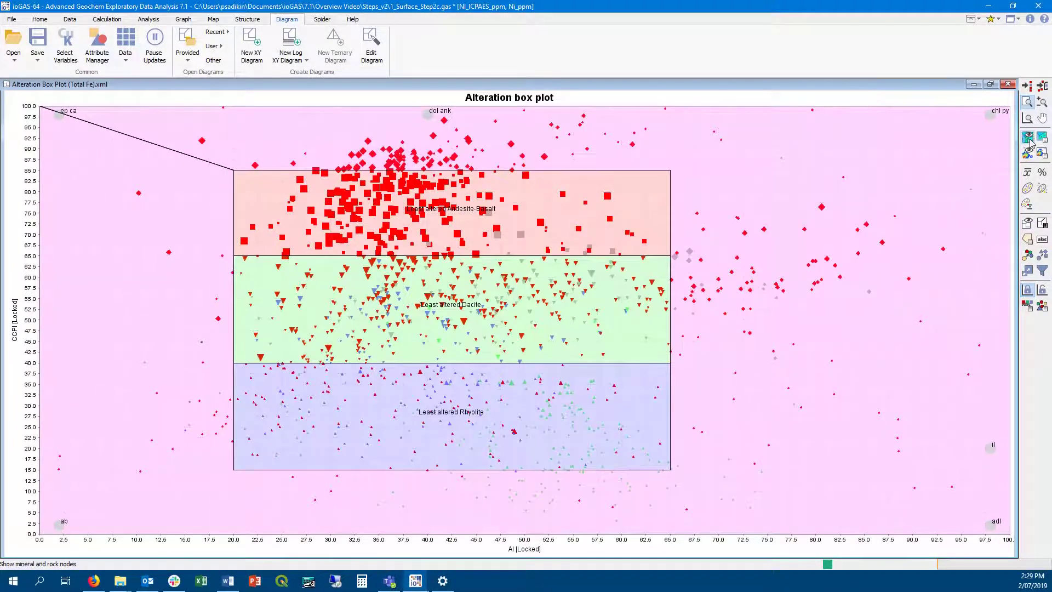
Step: Show the reference nodes on the Alteration box plot, labelled by deposit type and location
left_click(1028, 139)
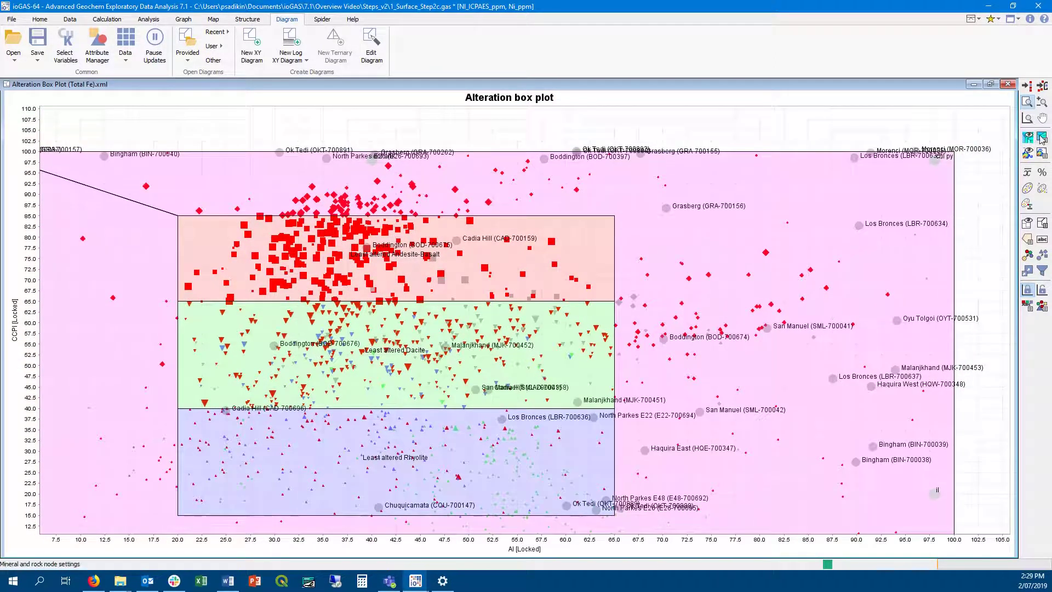
left_click(1028, 137)
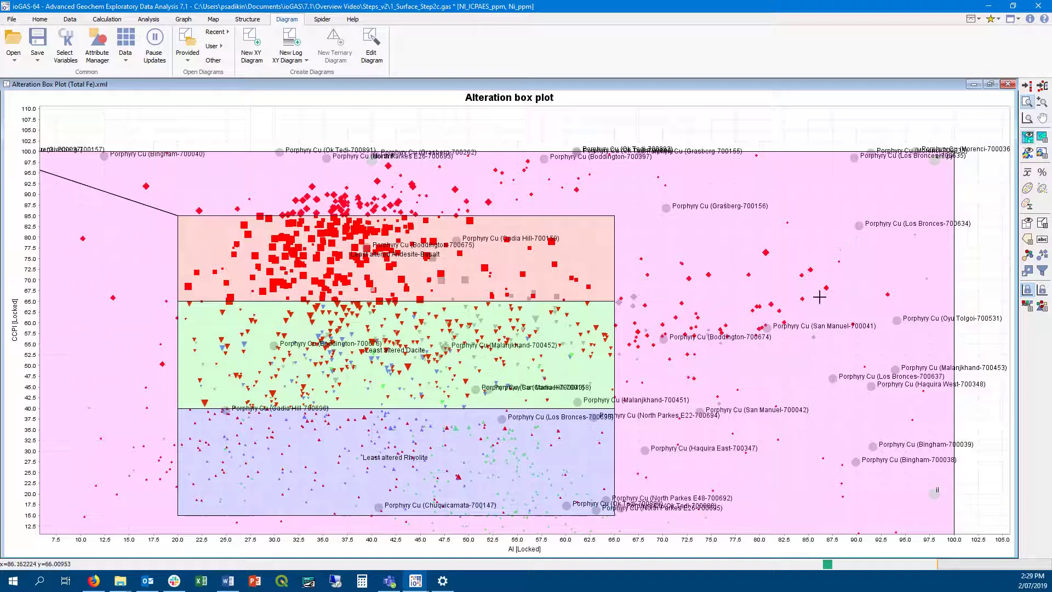
scroll(735, 334, "up", 2)
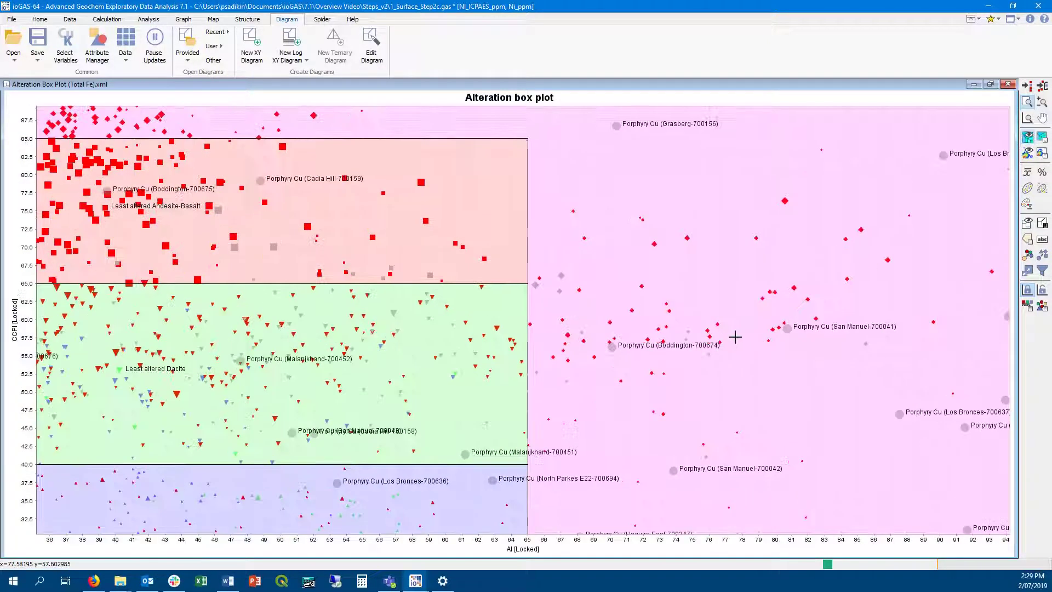
Step: Switch on item labels for the samples in the plot's rendering settings
left_click(1041, 306)
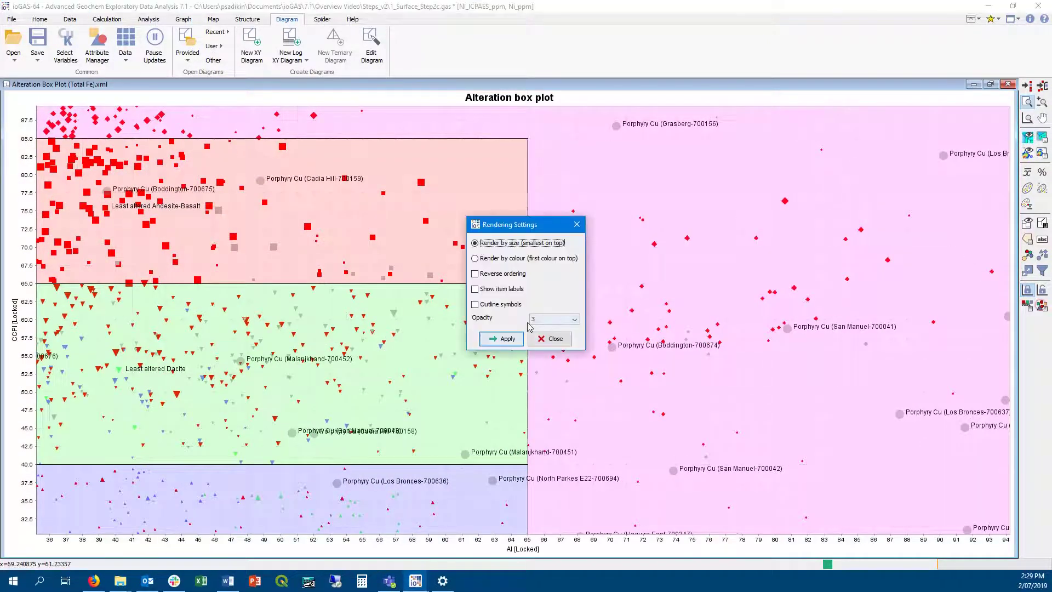
left_click(495, 289)
left_click(502, 339)
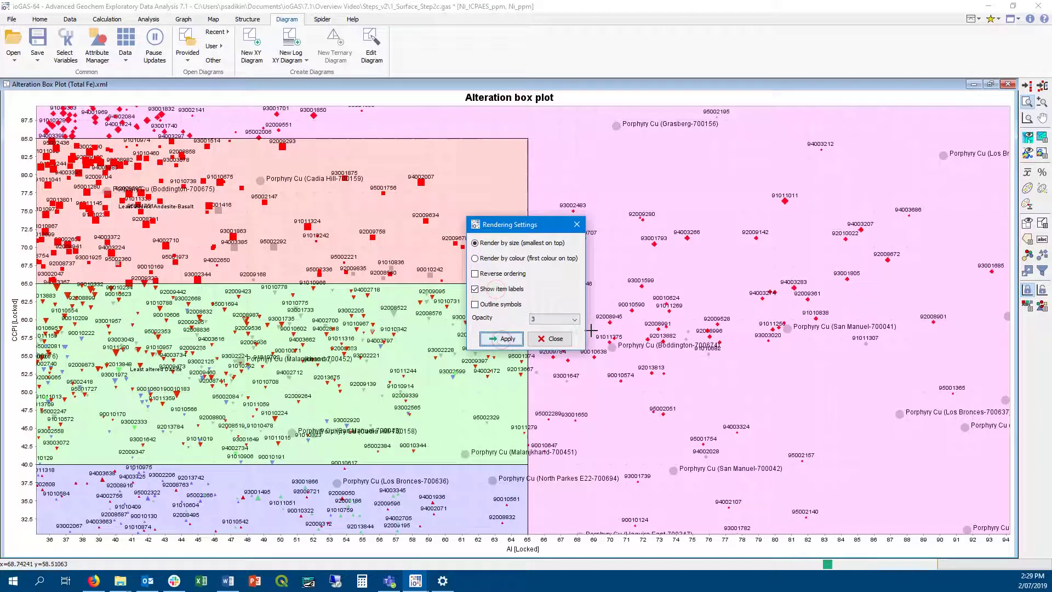
left_click(549, 339)
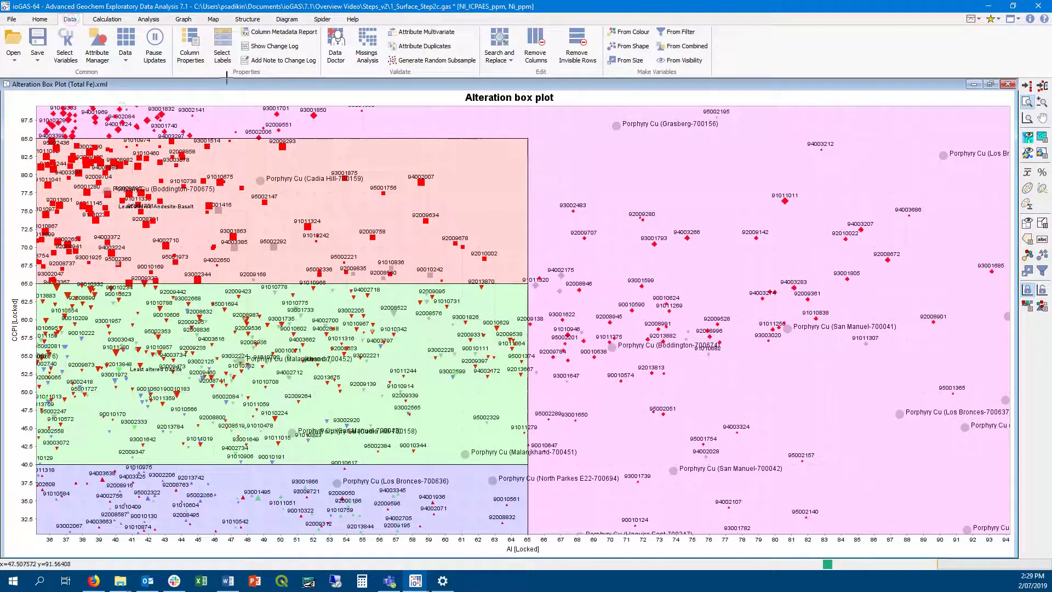
Step: Label the samples with the ROCKTYPE column, and review the special columns in the column properties
left_click(221, 52)
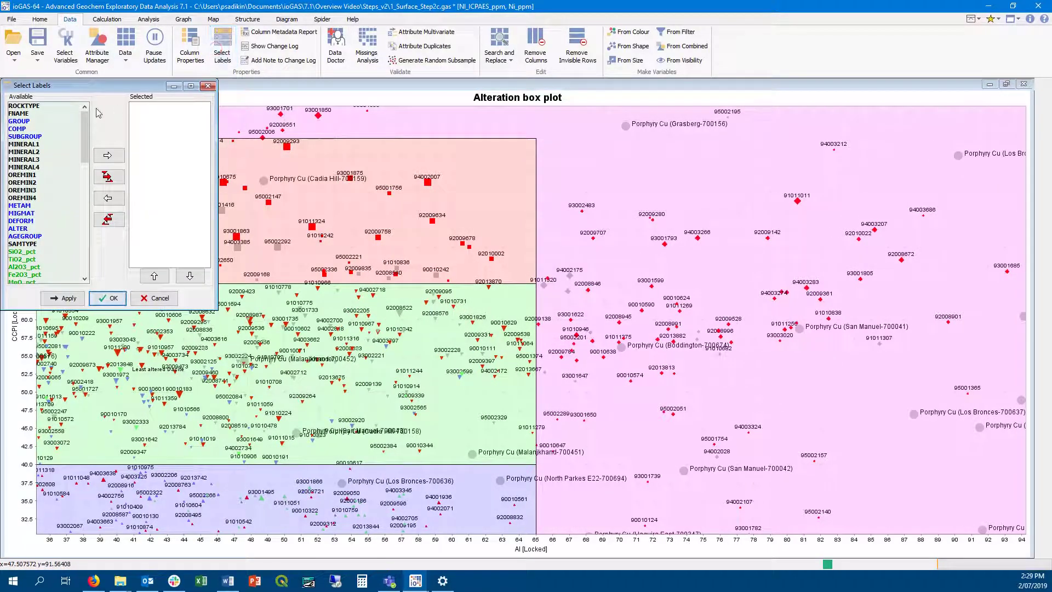
double_click(52, 106)
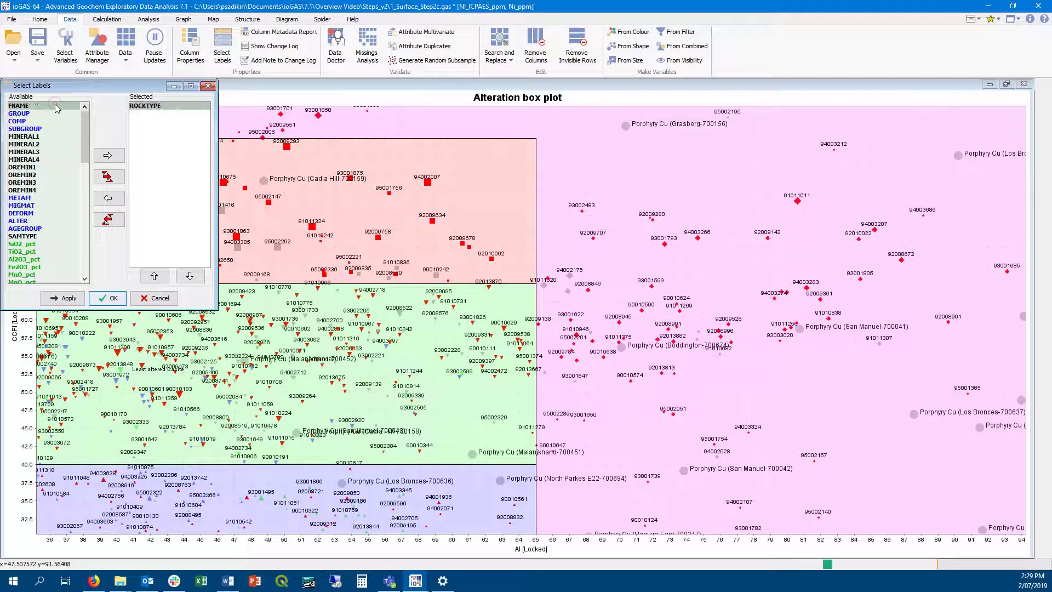
left_click(110, 298)
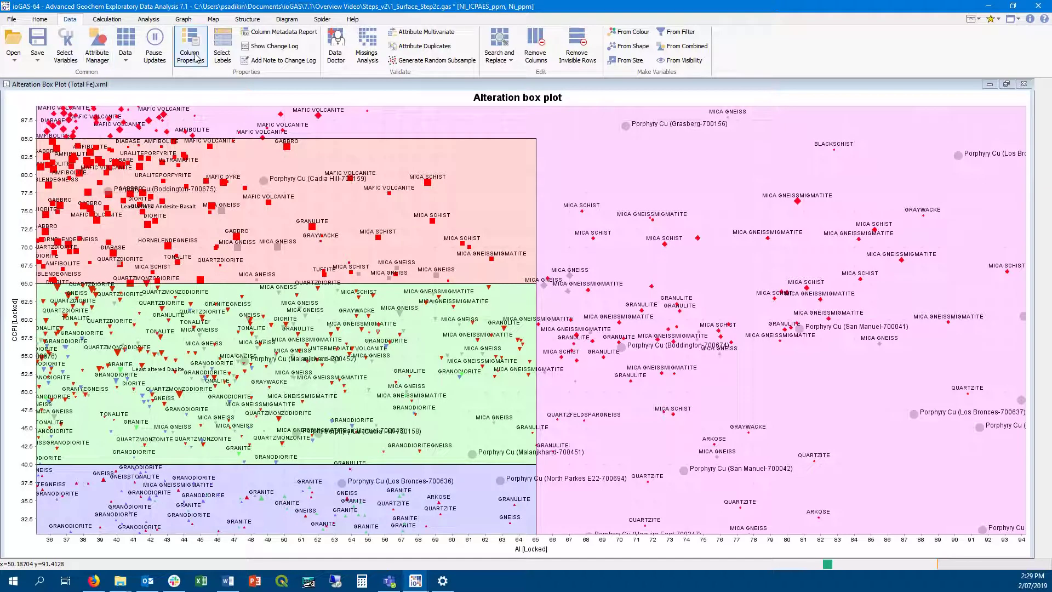
left_click(199, 58)
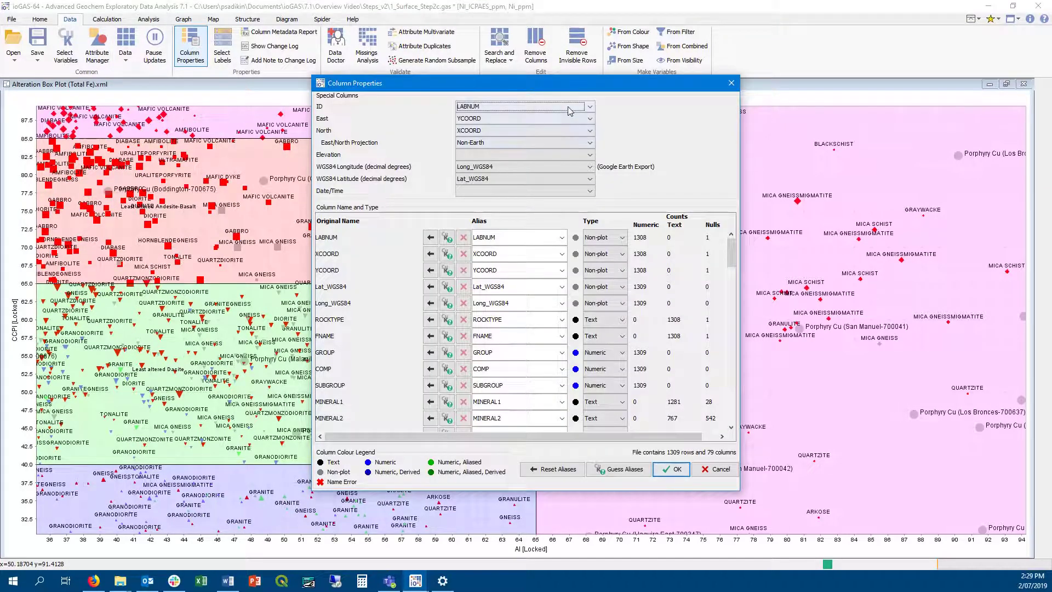
left_click(734, 83)
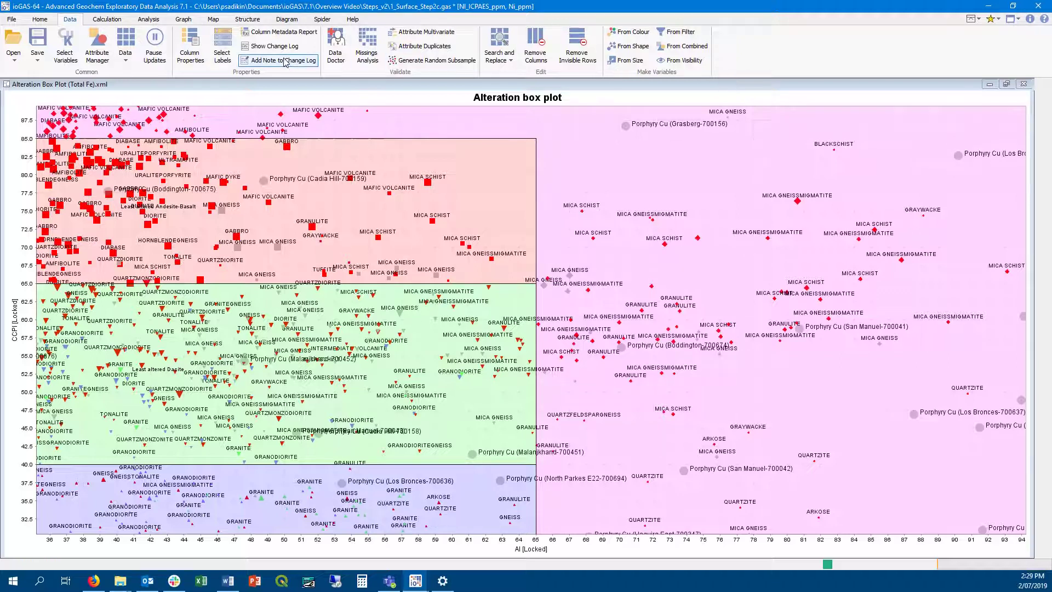
Step: Create a maximised bar chart of the samples by ROCKTYPE and display the attribute legend
left_click(186, 20)
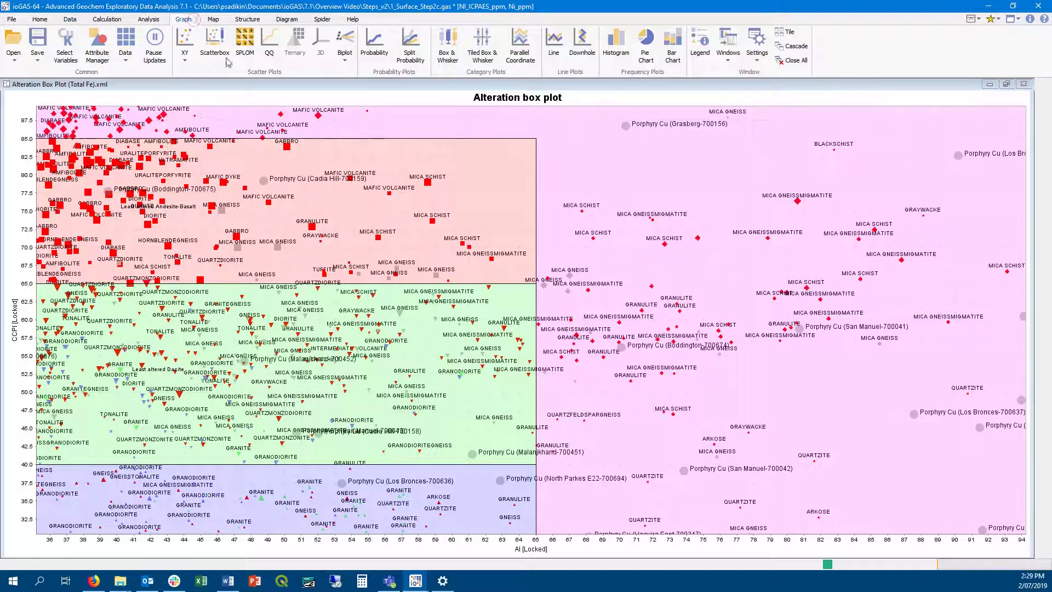
left_click(672, 59)
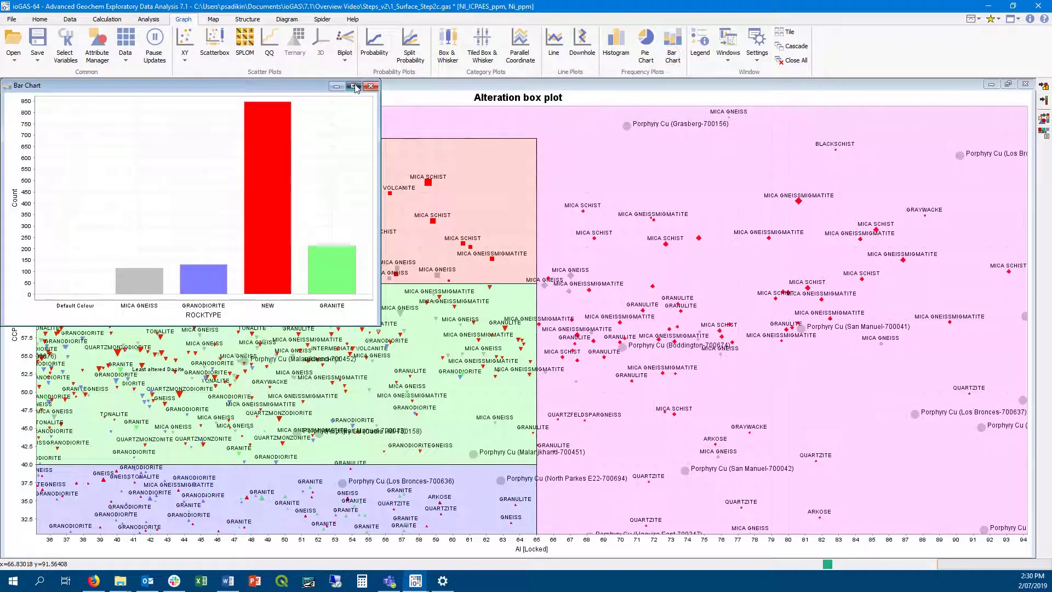
left_click(355, 83)
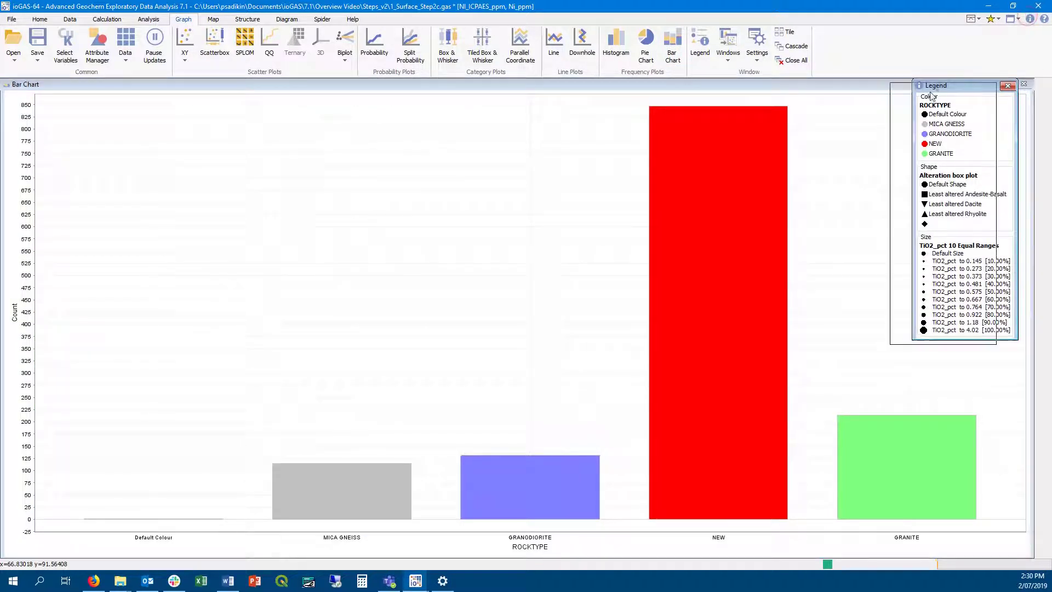
Step: Cycle the bar chart's attribute type through shape and size and back to colour
left_click(1044, 118)
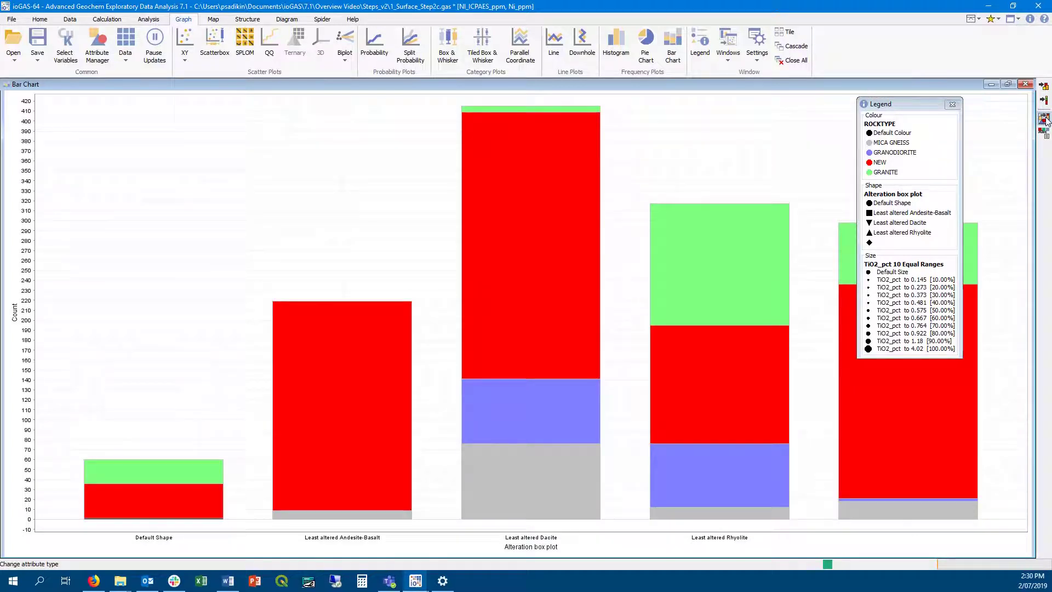
left_click(1044, 119)
left_click(1044, 118)
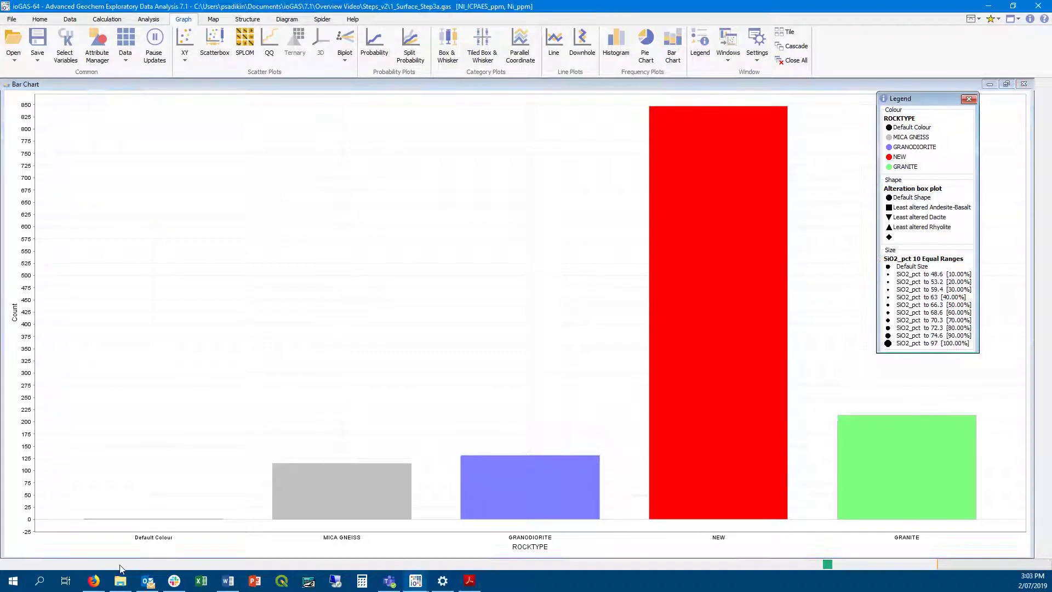
Step: Load 4_aiSIRIS.gas from the Dataset folder and restore its previous session
left_click(120, 580)
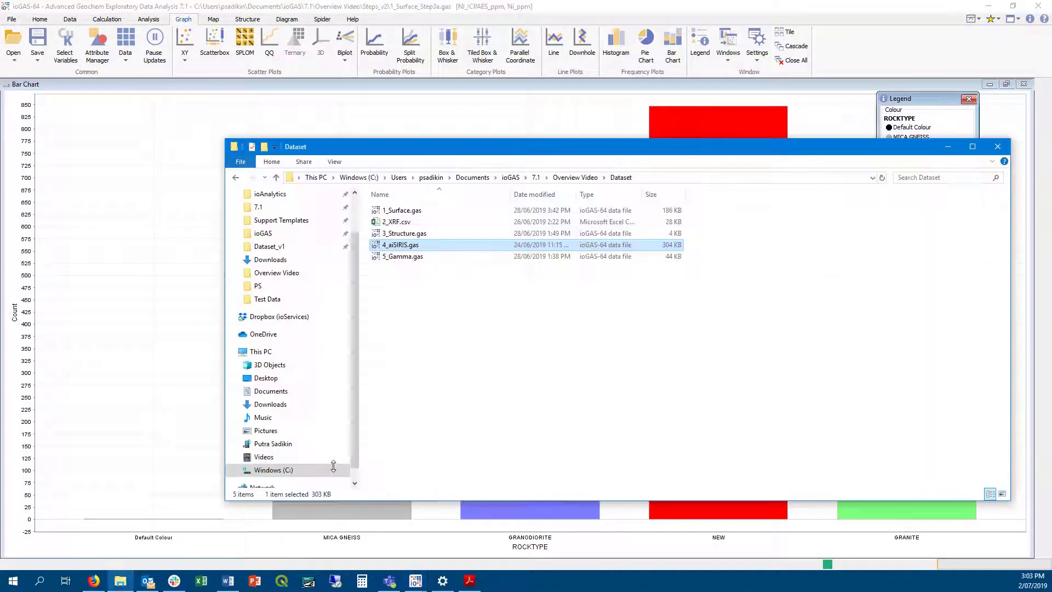
left_click_drag(400, 245, 129, 279)
left_click(418, 133)
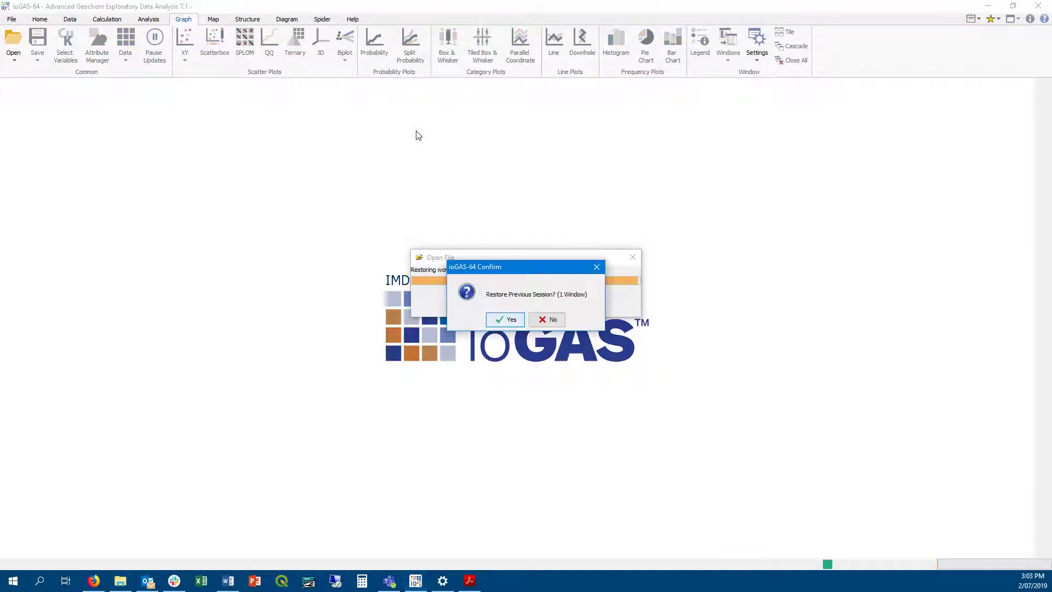
key("Return")
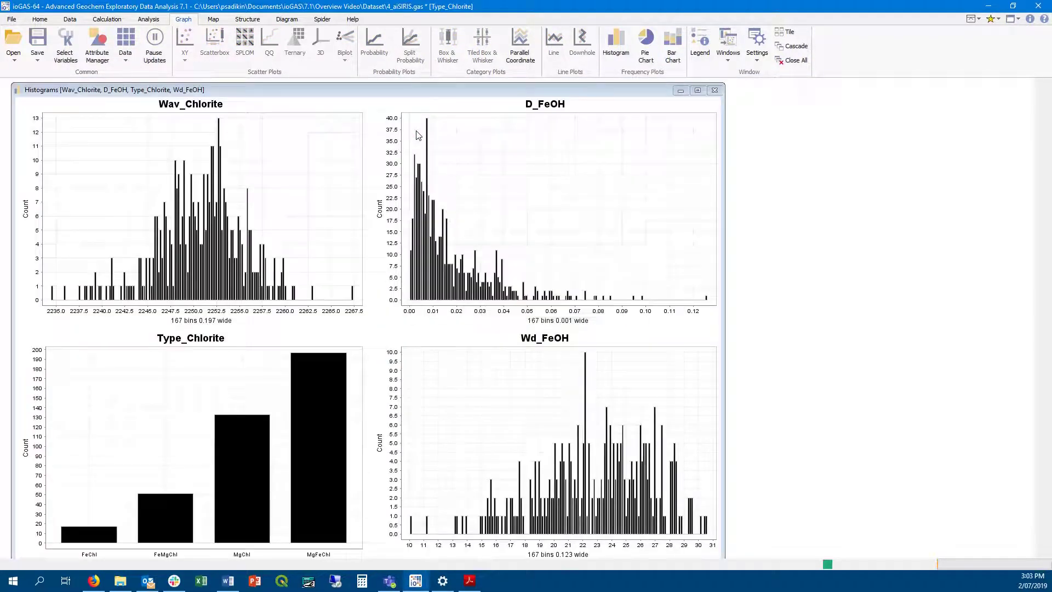
Step: Open the provided aiSIRIS Chlorite Type diagram and place it beside the histograms
left_click(286, 19)
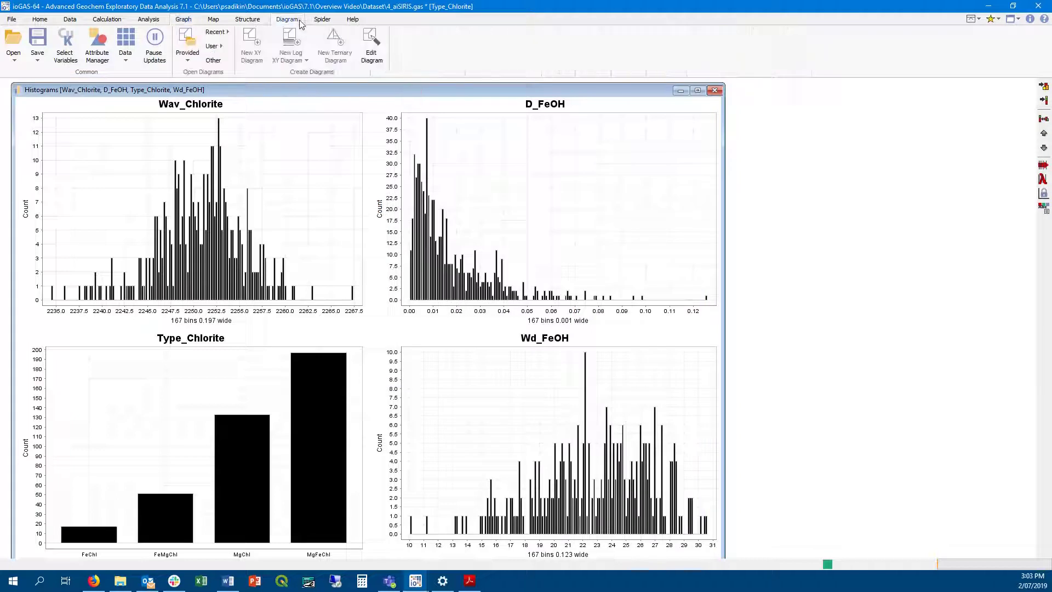
left_click(187, 46)
mouse_move(197, 79)
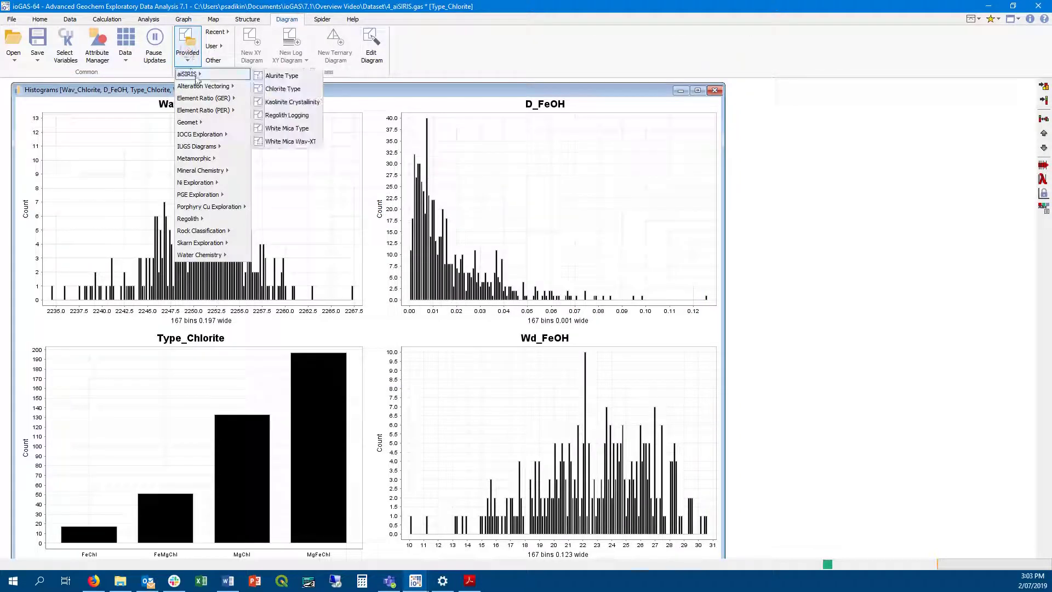
left_click(290, 90)
key("Return")
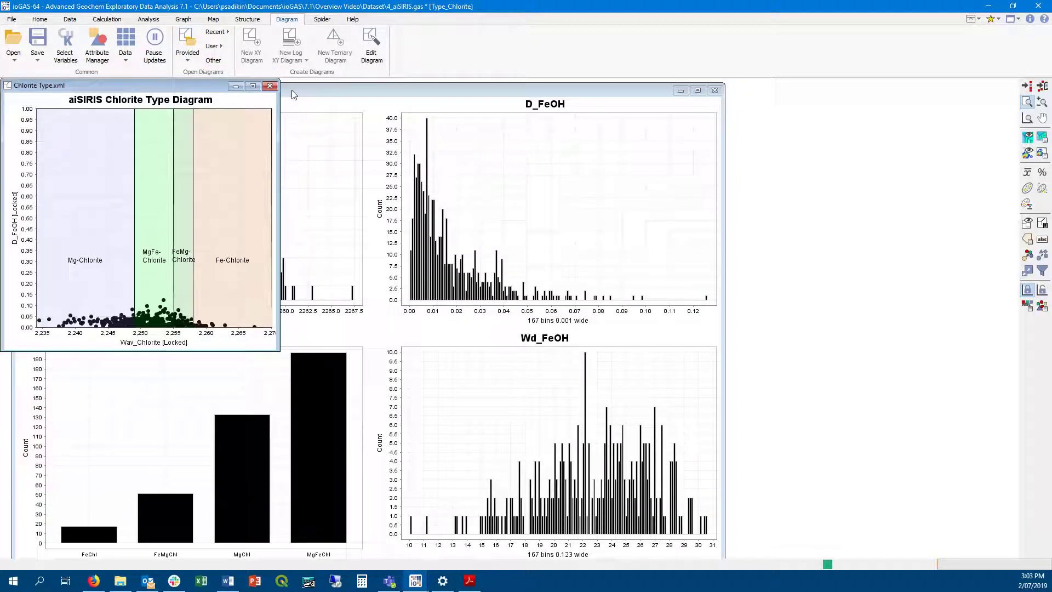
left_click_drag(211, 86, 923, 202)
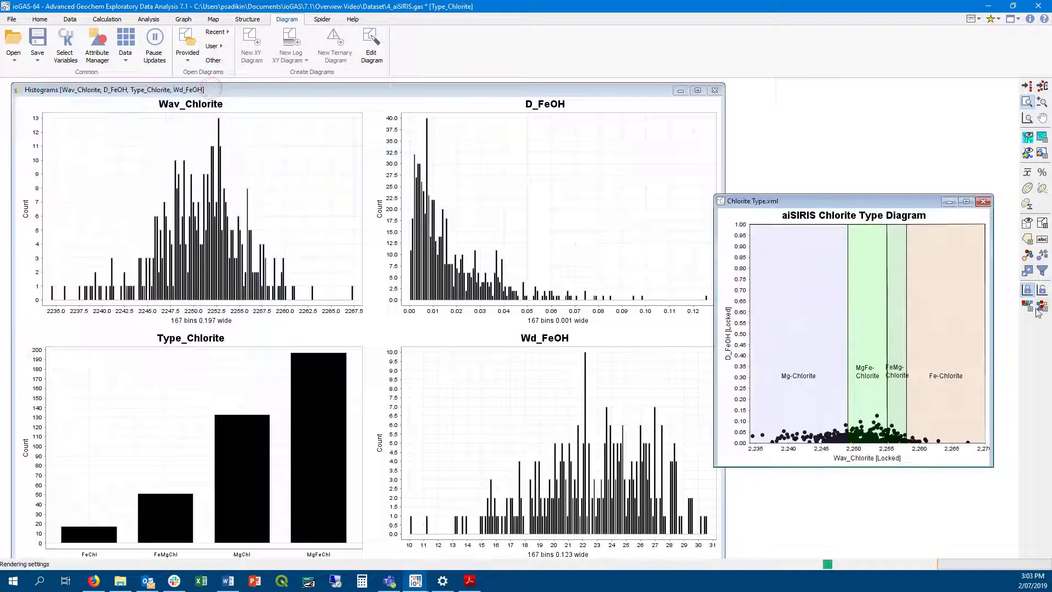
Step: Colour the samples by the Chlorite Type diagram's polygons and display the legend
left_click(1028, 256)
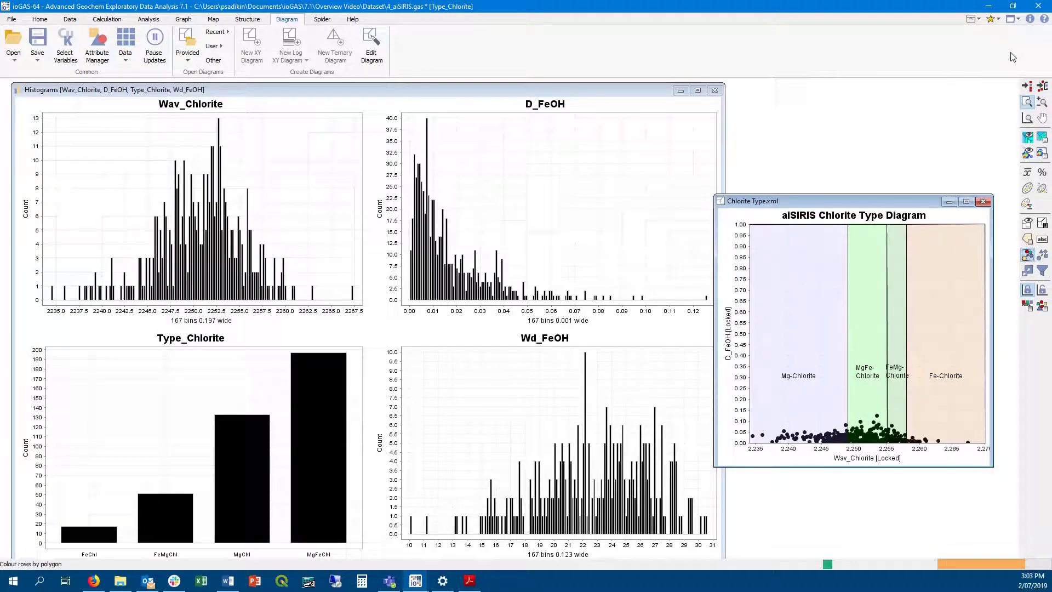
left_click(1030, 19)
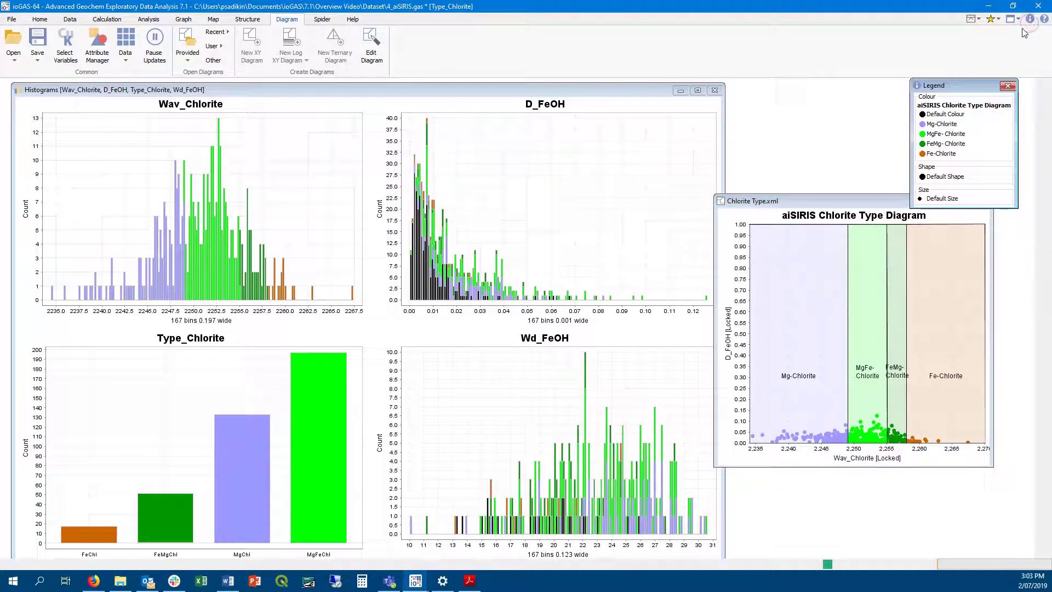
left_click(860, 199)
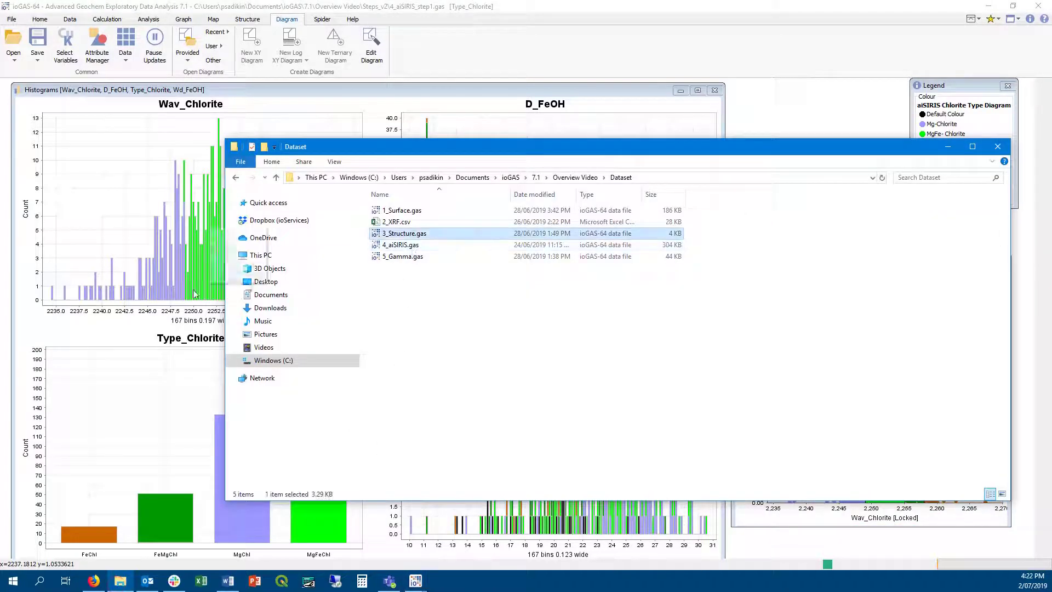
Step: Load 3_Structure.gas from the Dataset folder and view its full data table across to the alpha, beta and gamma angle columns
double_click(410, 233)
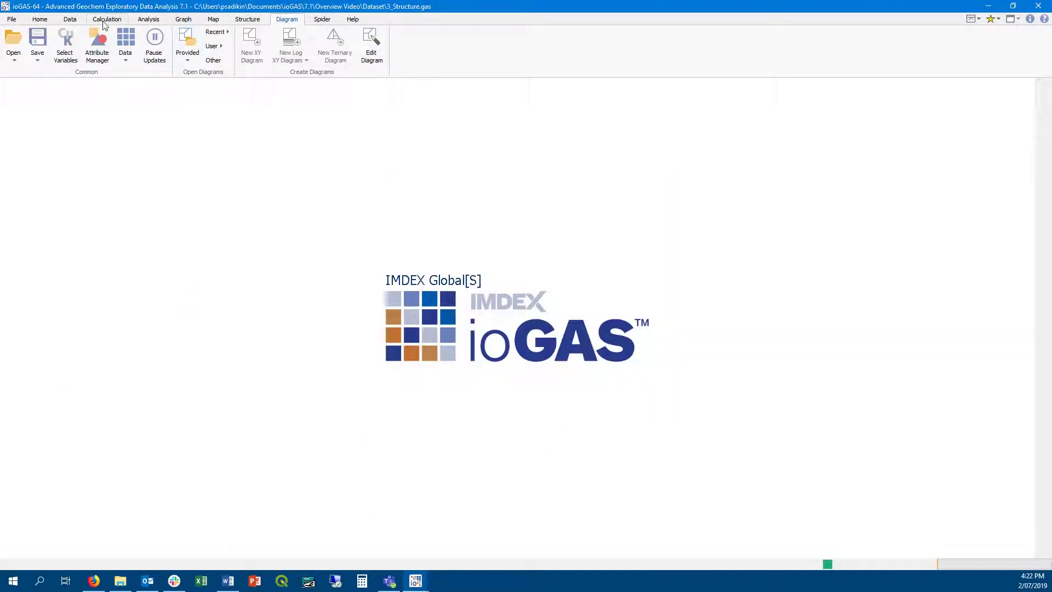
scroll(71, 27, "up", 2)
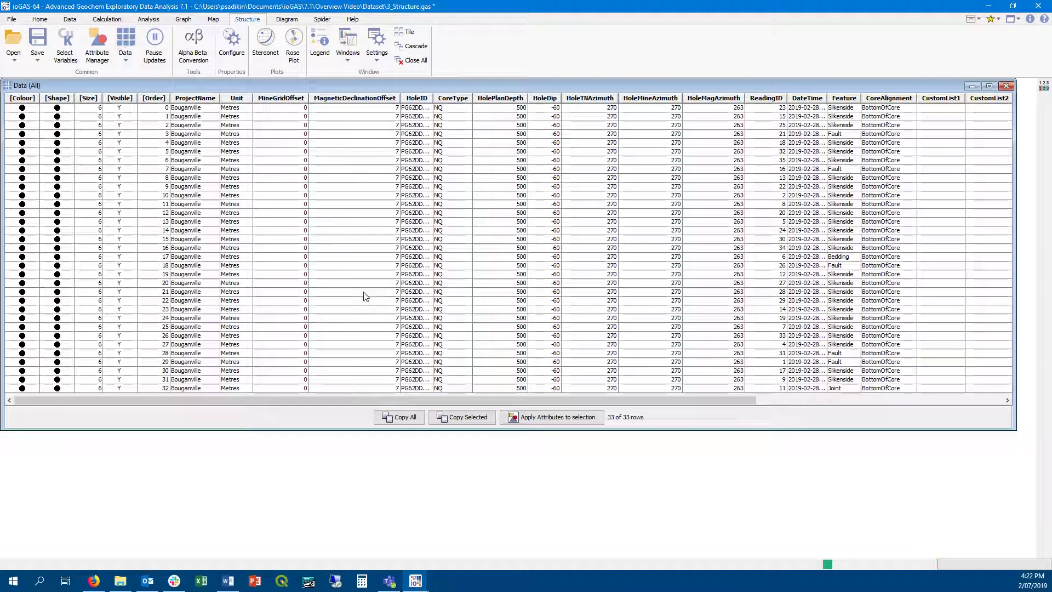
scroll(898, 375, "right", 3)
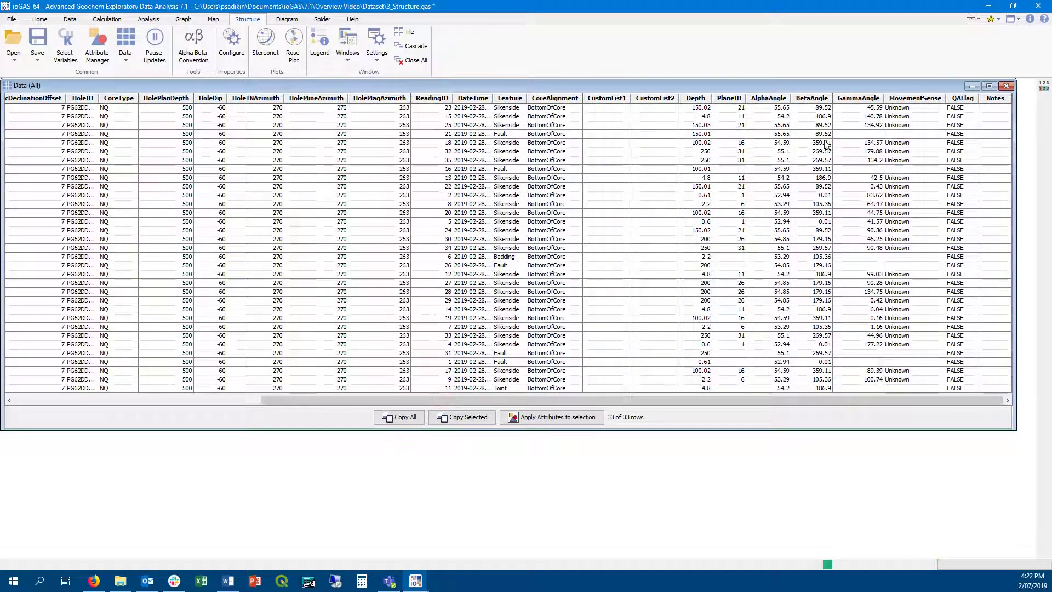
left_click(1006, 86)
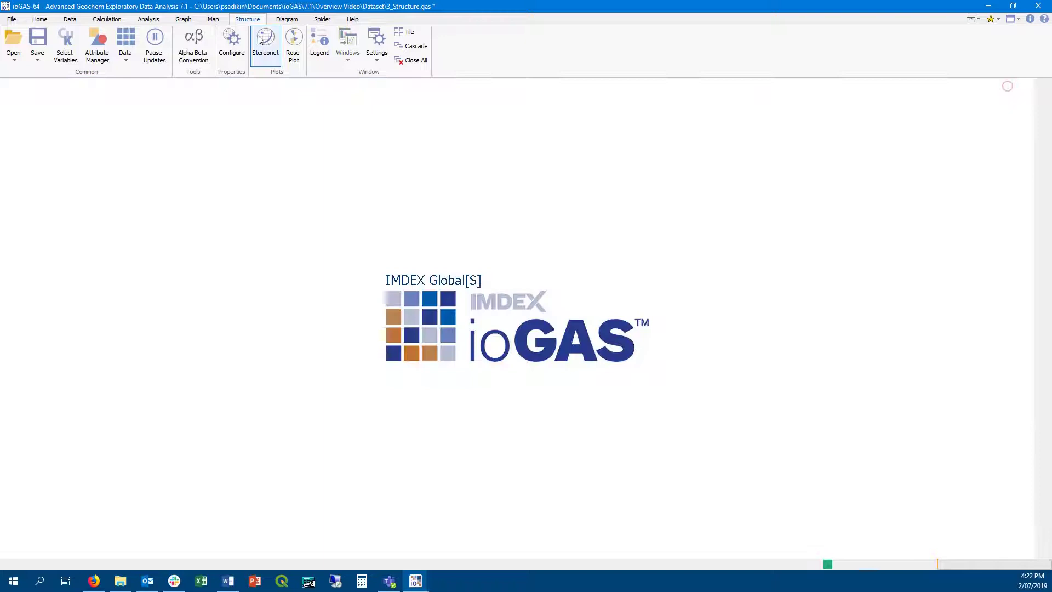
Step: Convert the alpha/beta angles to new Dip and Dip Direction columns, with gamma measured from the orientation line (IQ-LOGGER)
left_click(193, 44)
left_click(588, 274)
left_click(589, 274)
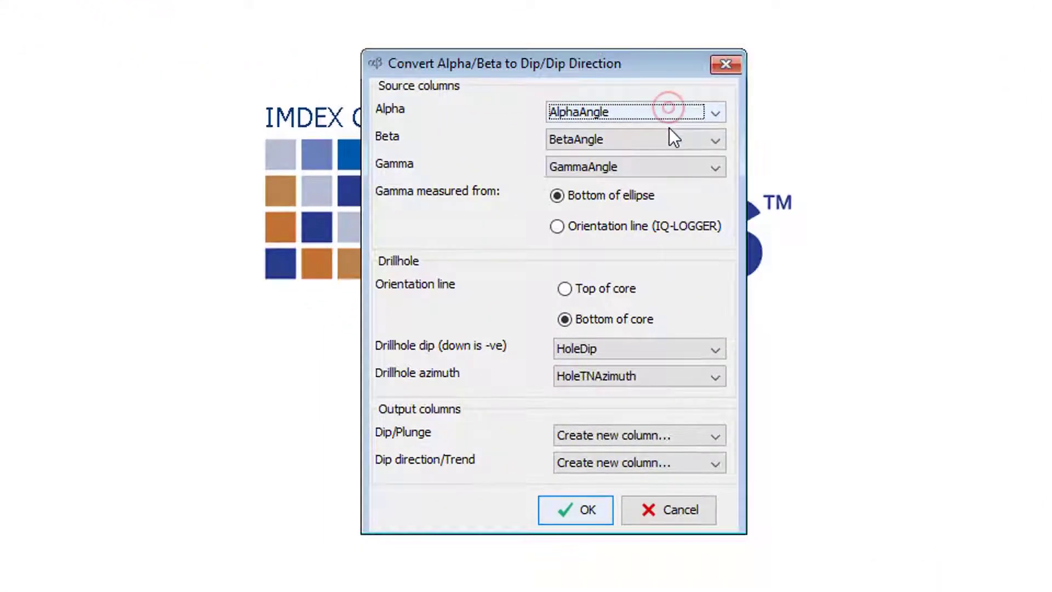
left_click(628, 228)
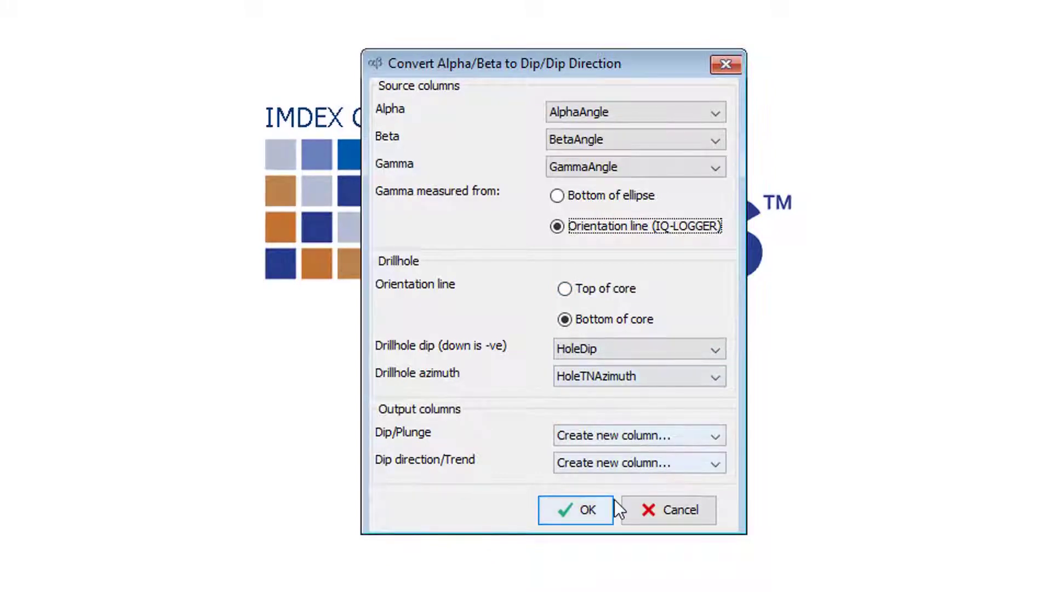
left_click(591, 515)
left_click(512, 187)
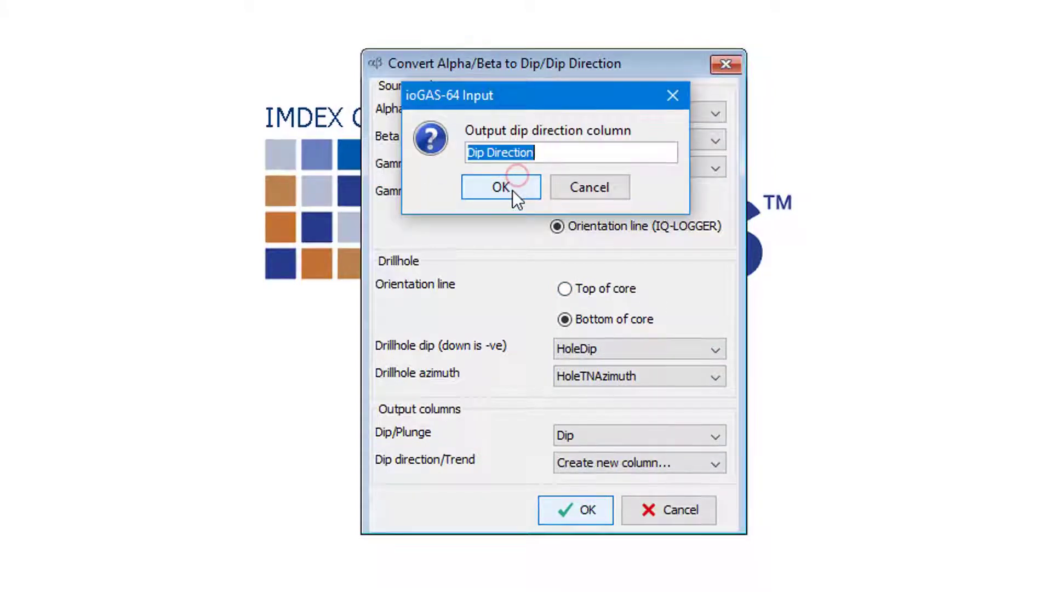
left_click(512, 190)
left_click(545, 195)
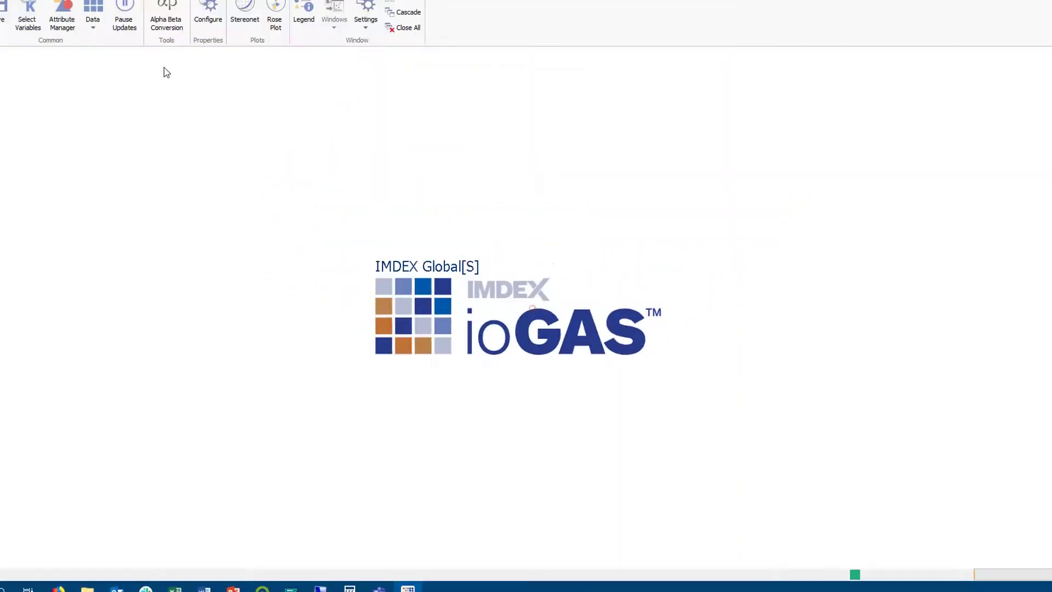
Step: Check the converted Dip and Dip Direction values in the selected-variables data table
left_click(131, 65)
left_click(153, 87)
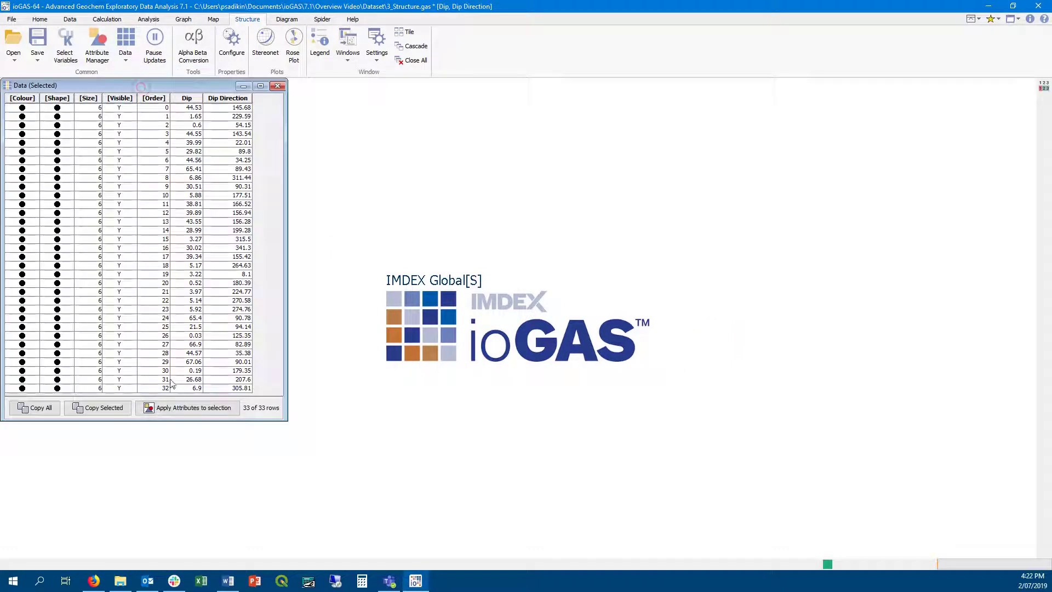
left_click(278, 86)
Step: Create an enlarged stereonet with Feature as the structure type column, planes shown as both, and Slikenside assigned as a line
left_click(265, 44)
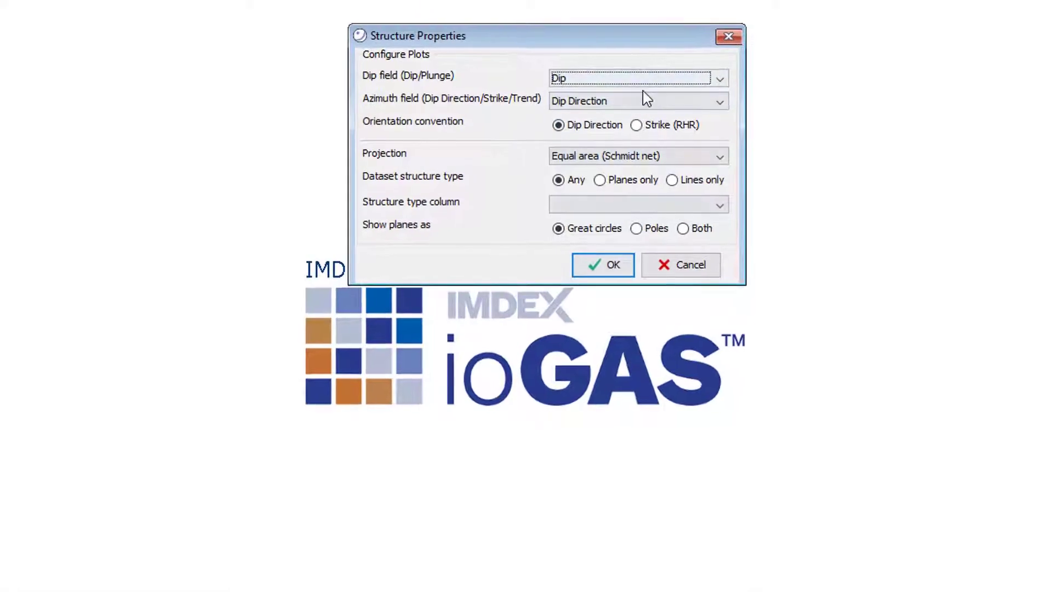
left_click(640, 204)
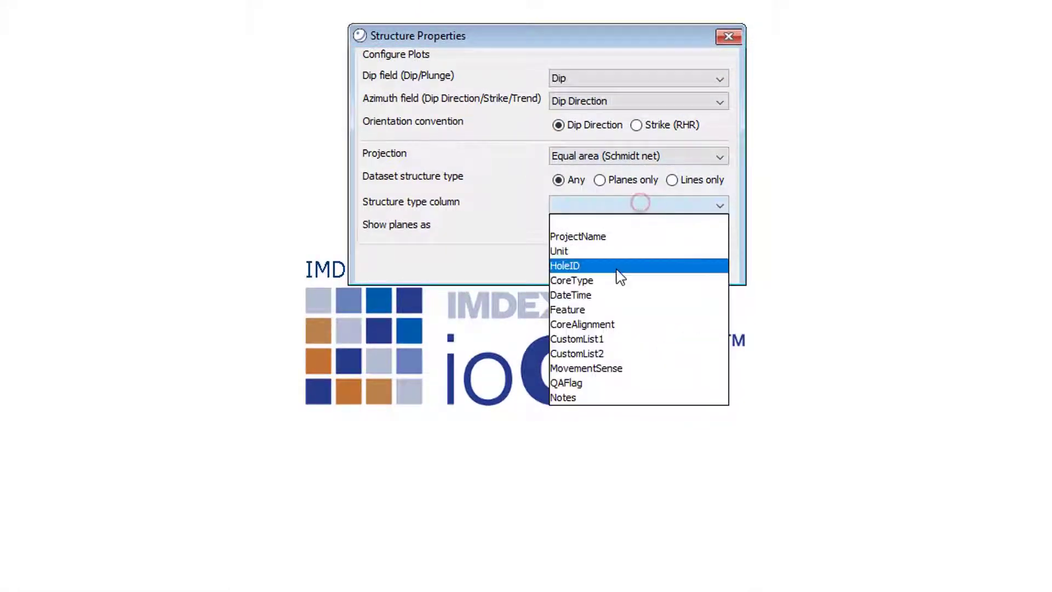
left_click(596, 308)
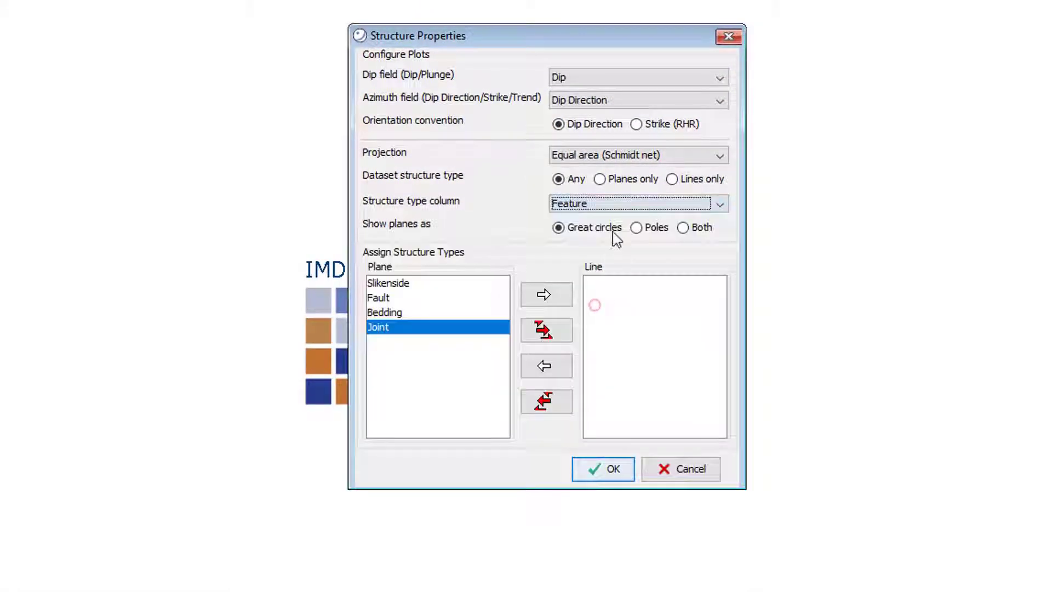
left_click(683, 227)
left_click(416, 283)
left_click(543, 294)
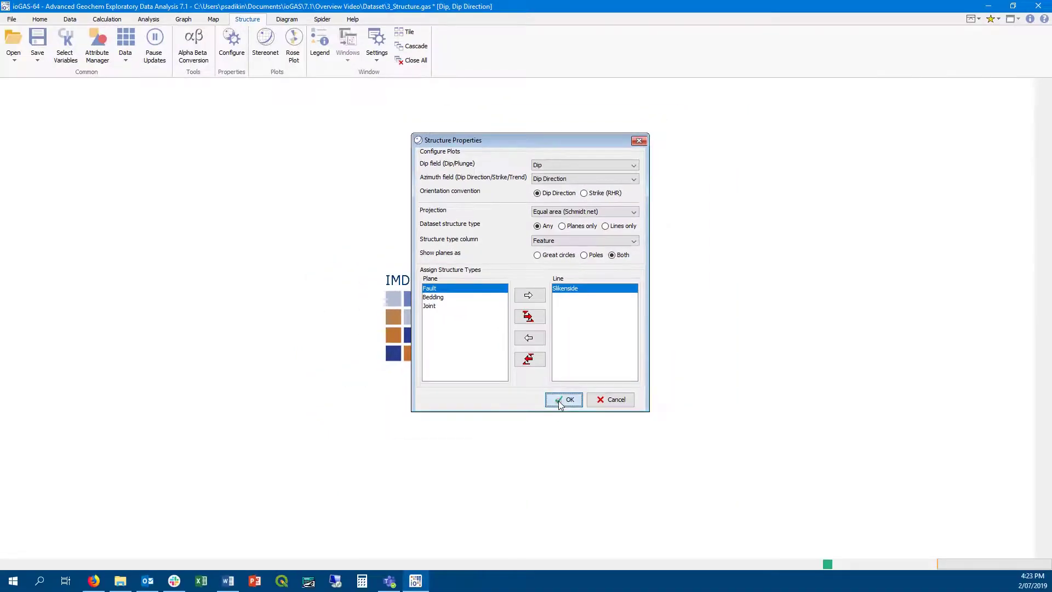
left_click(563, 400)
left_click_drag(312, 394, 540, 554)
Step: Draw a user pole (about 18.6/187.9), a plane (about 81.6/2.9) and lines (about 71.5/287.6 and 62.4/29) on the stereonet
left_click(1028, 137)
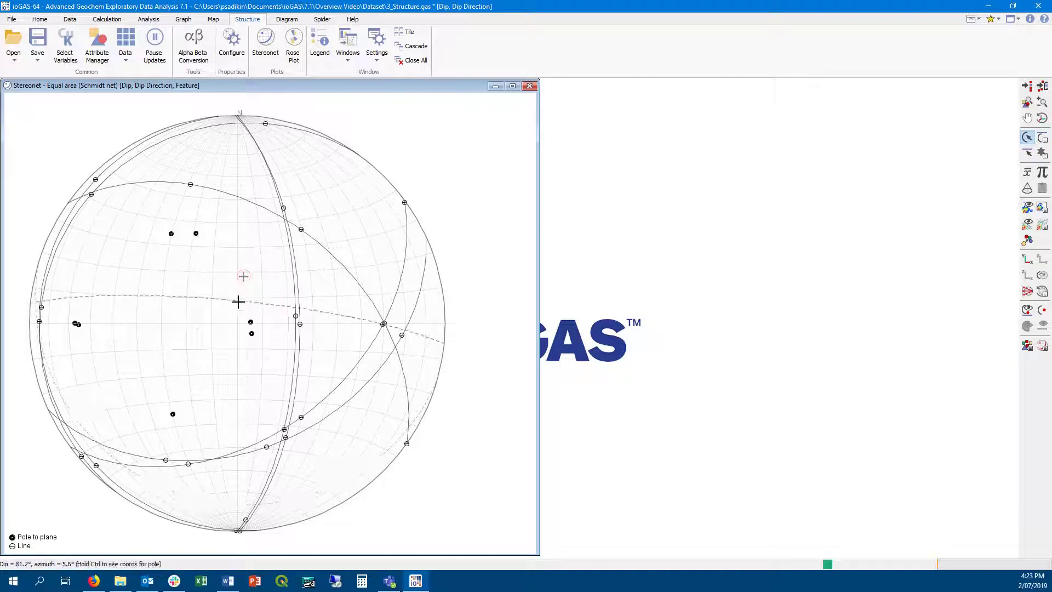
left_click(238, 300)
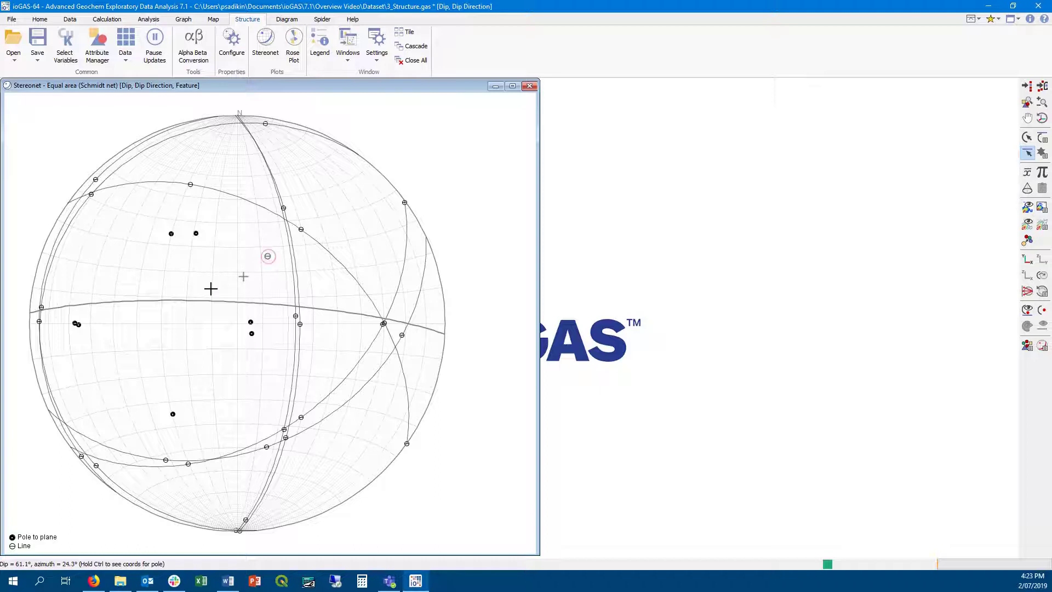
left_click(240, 302)
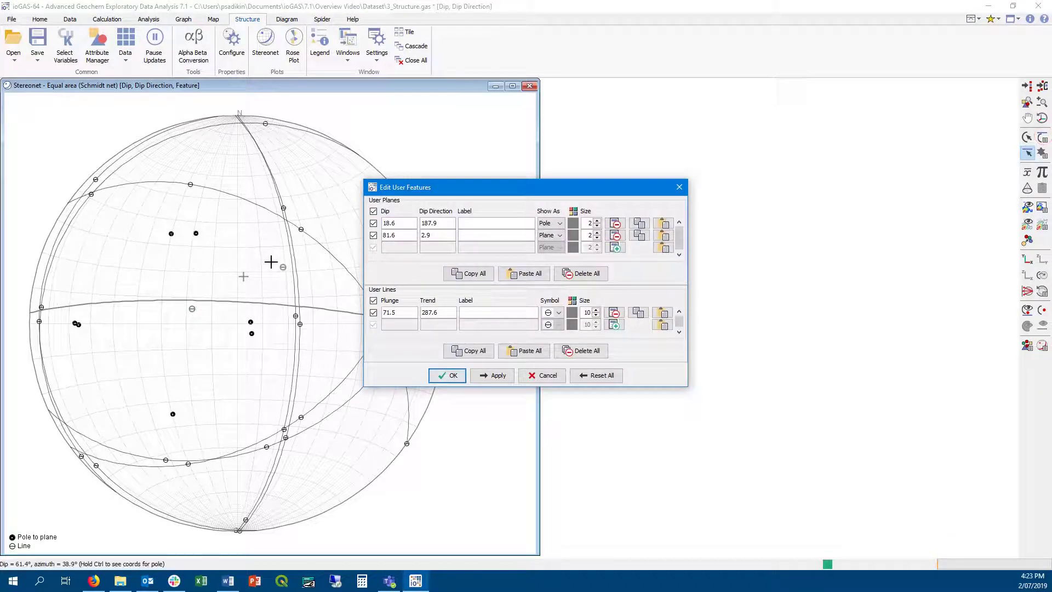
left_click(273, 260)
Step: Add a user line with plunge 65 and trend 33, and a user plane with dip 85 and dip direction 165
left_click(623, 337)
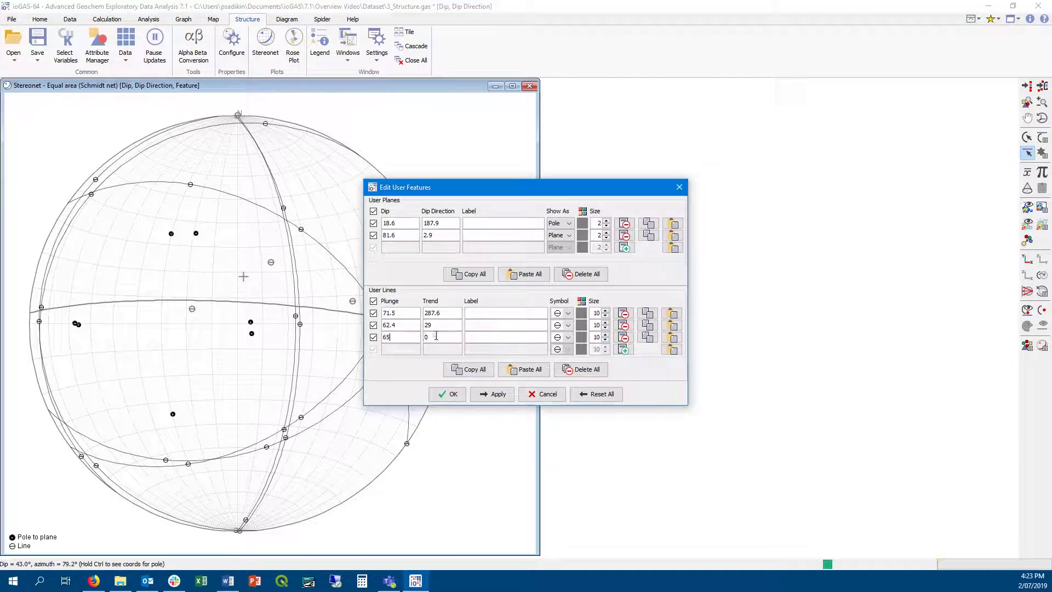
left_click(623, 248)
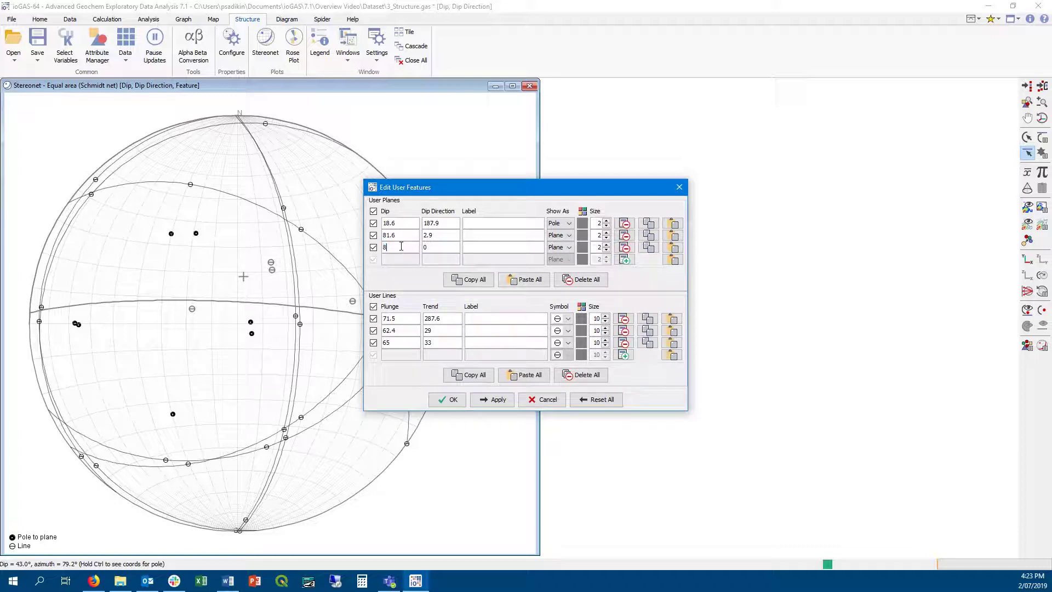
key("Tab")
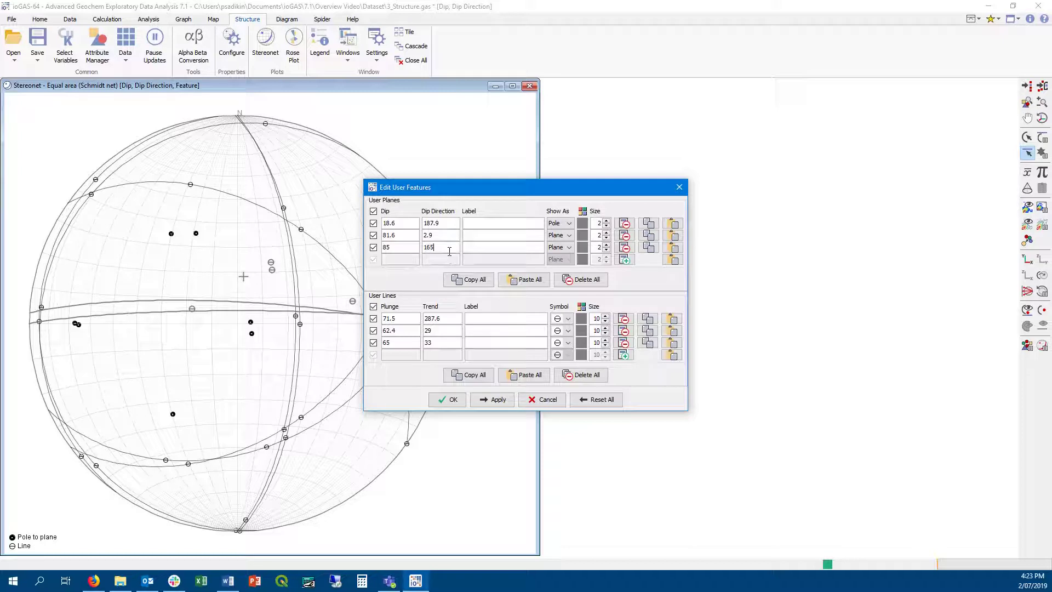
Step: Display the 85/165 user plane as a pole only, and switch it to Both
left_click(568, 248)
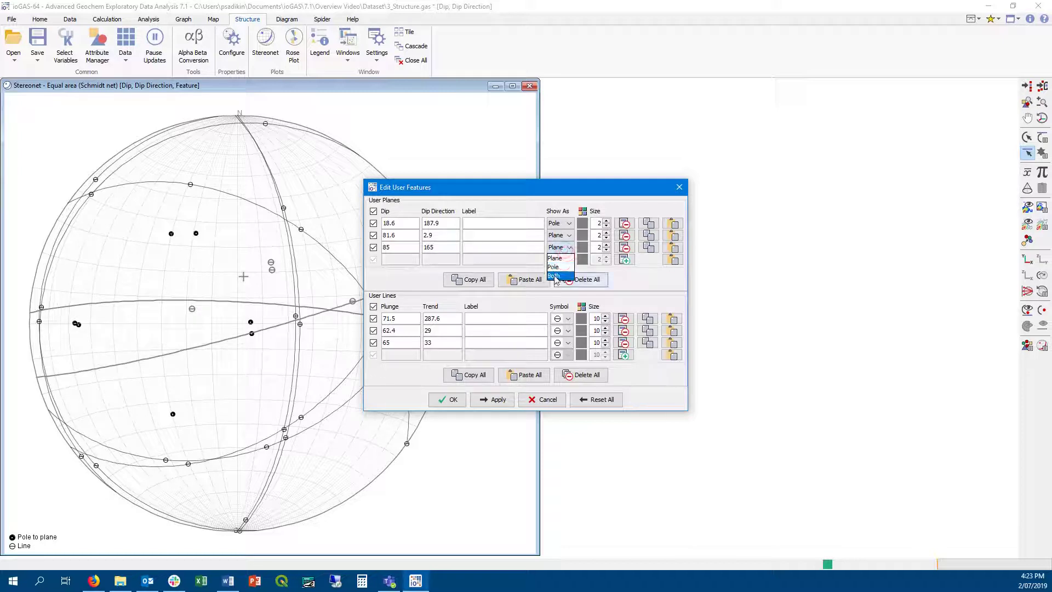
left_click(554, 269)
left_click(569, 248)
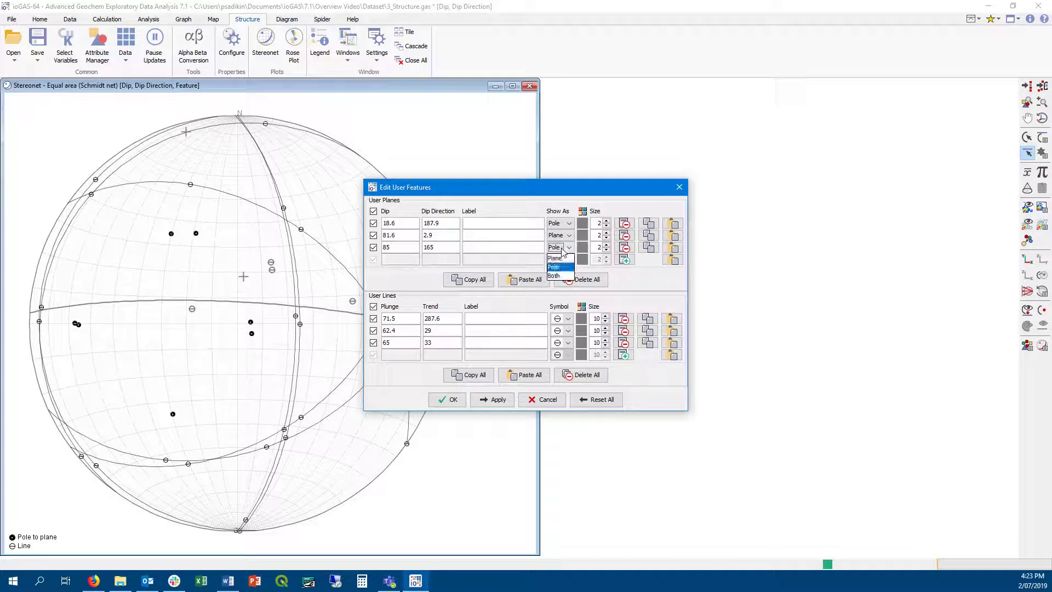
left_click(554, 280)
Step: Uncover the stereonet and give the 85/165 user plane a bright green colour and size 7
left_click_drag(557, 194, 766, 177)
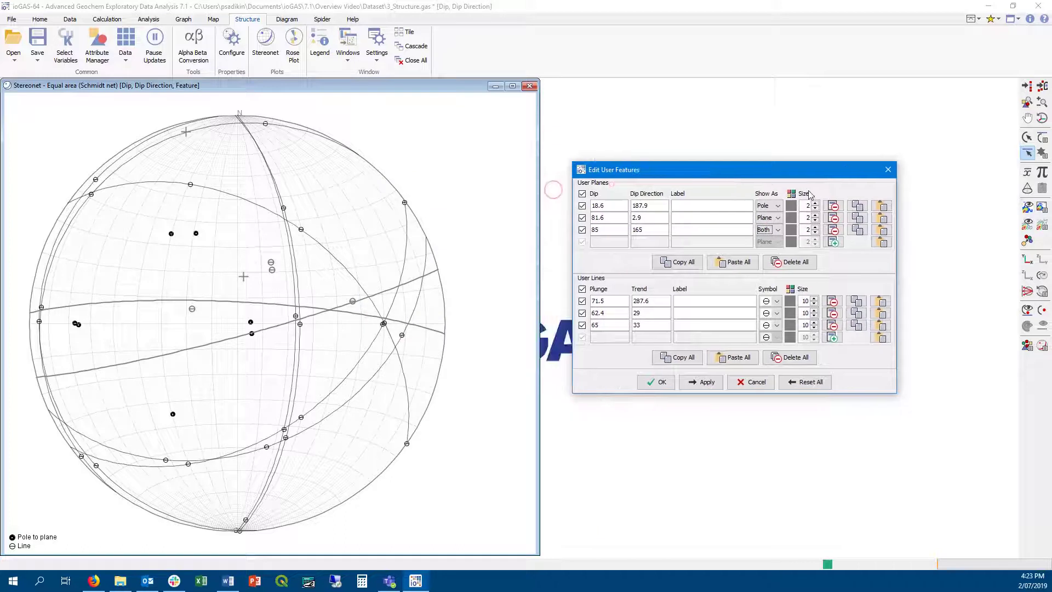
left_click(791, 230)
left_click(775, 254)
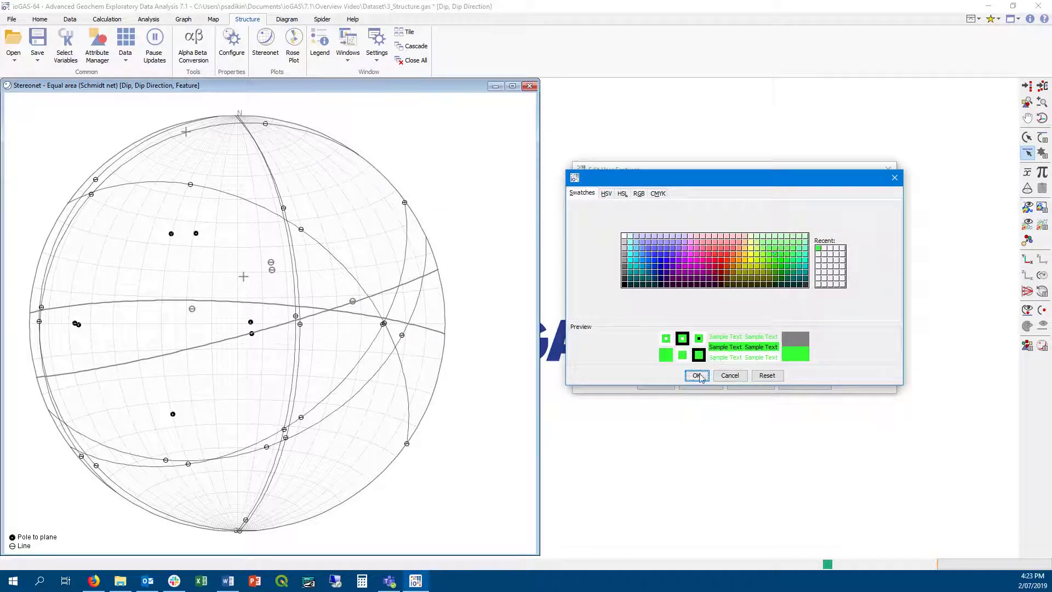
left_click(696, 375)
left_click(814, 227)
left_click(815, 227)
left_click(815, 227)
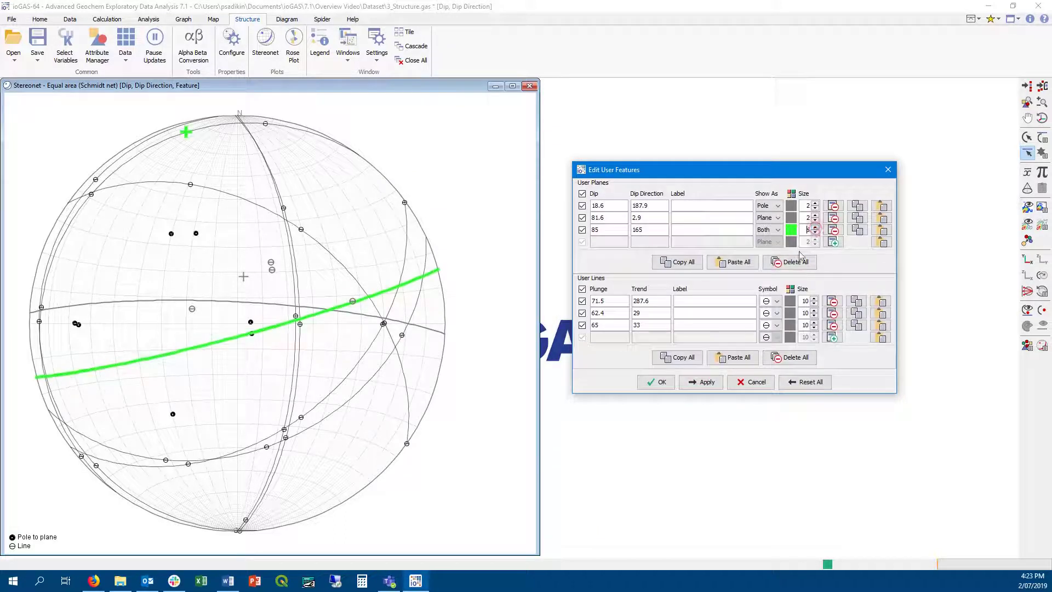
key("Up")
key("Up")
Step: Give the 65/33 user line a red β symbol of size 16 and the label Test, and label the 81.6/2.9 plane AA
left_click(773, 327)
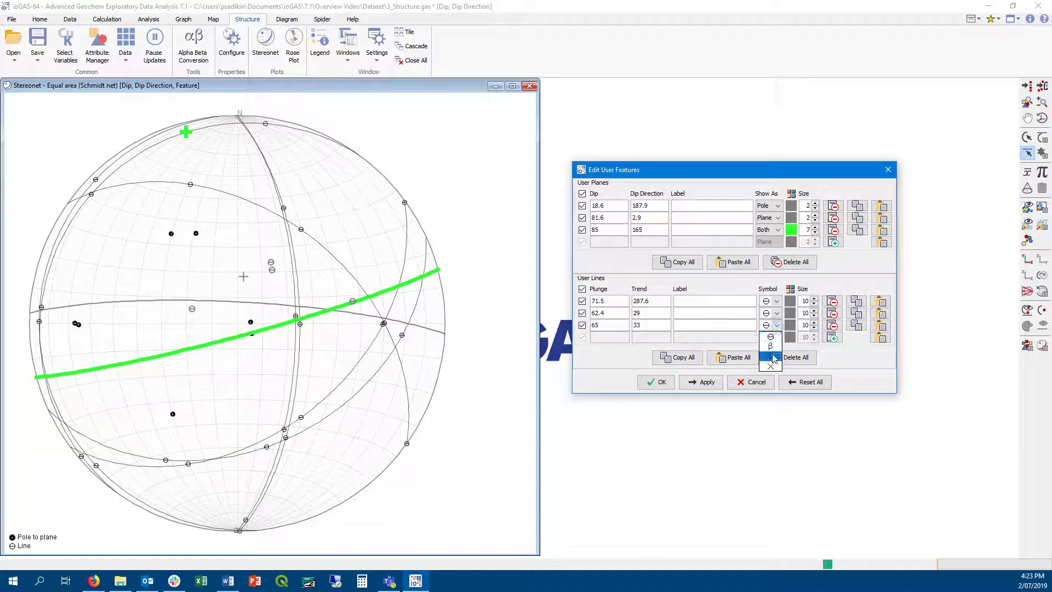
left_click(770, 347)
left_click(790, 325)
left_click(732, 259)
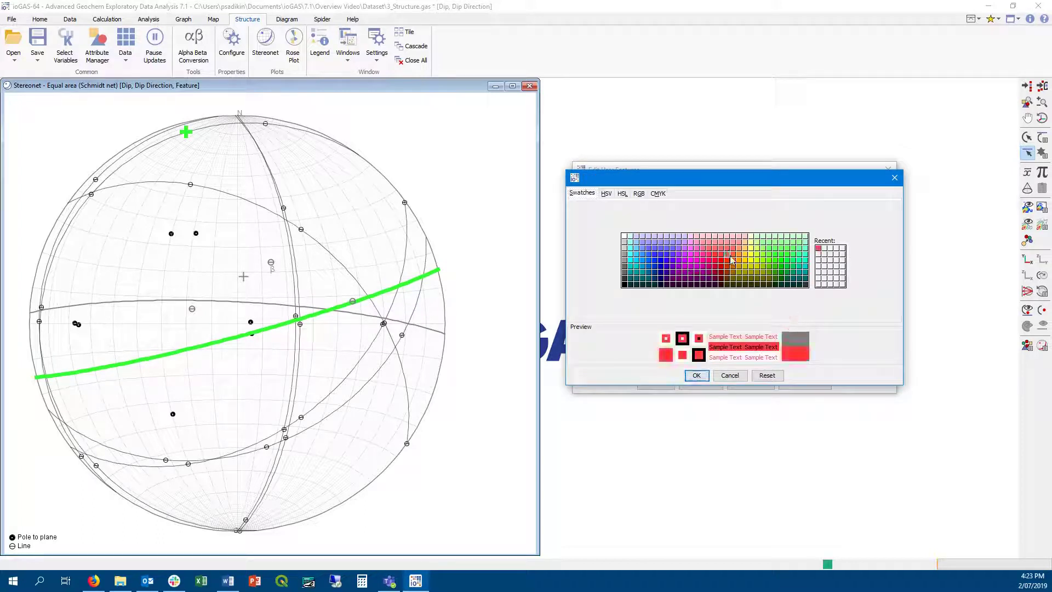
left_click(695, 375)
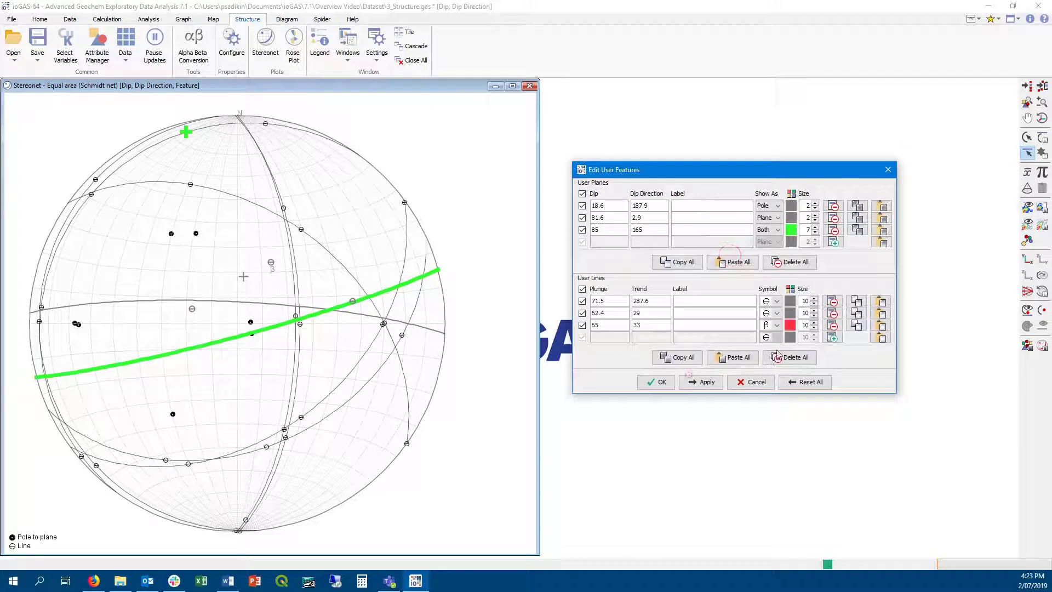
left_click(814, 323)
left_click(814, 322)
left_click(814, 323)
left_click(705, 325)
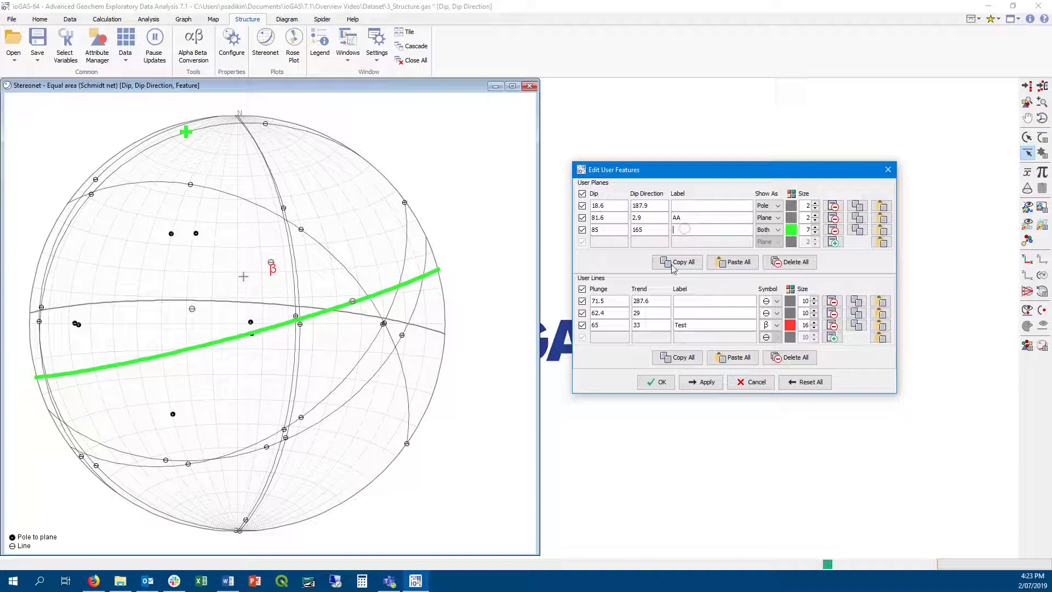
Step: Create a second stereonet and copy all user planes and user lines from the first one into it
left_click(265, 43)
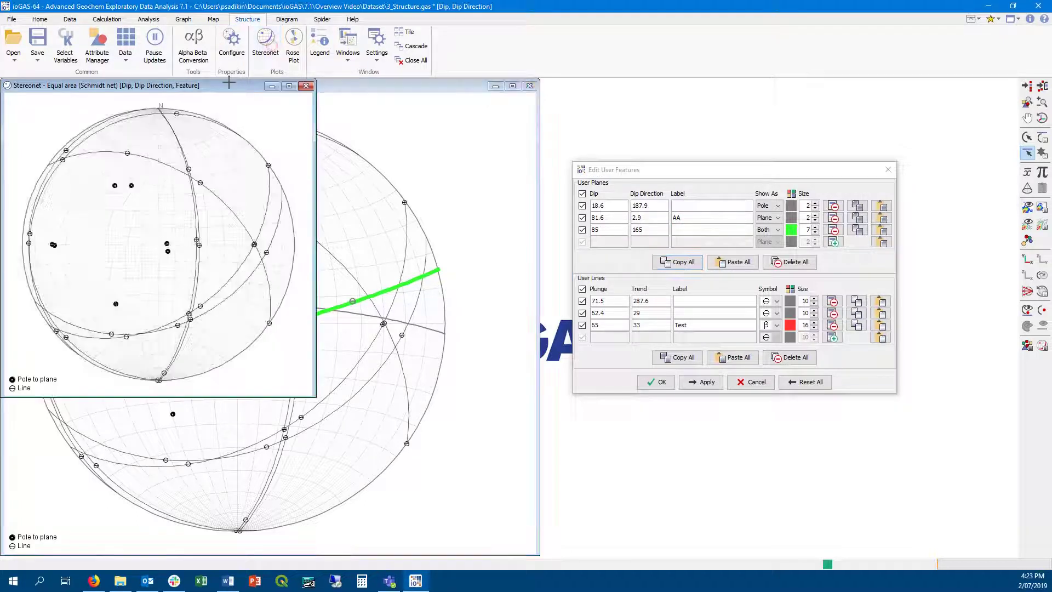
left_click(1041, 138)
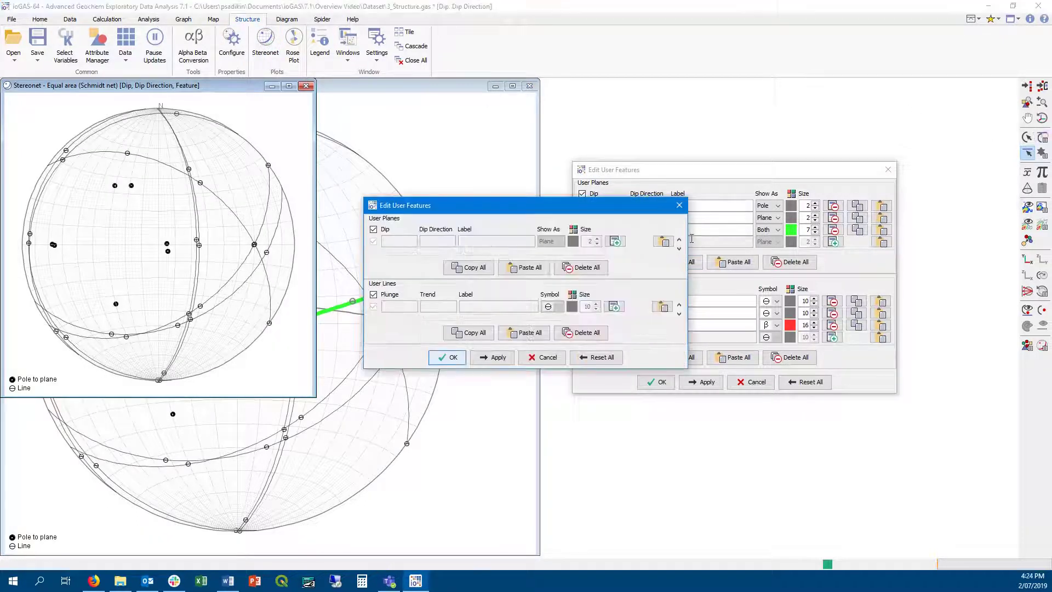
left_click(519, 268)
left_click(677, 262)
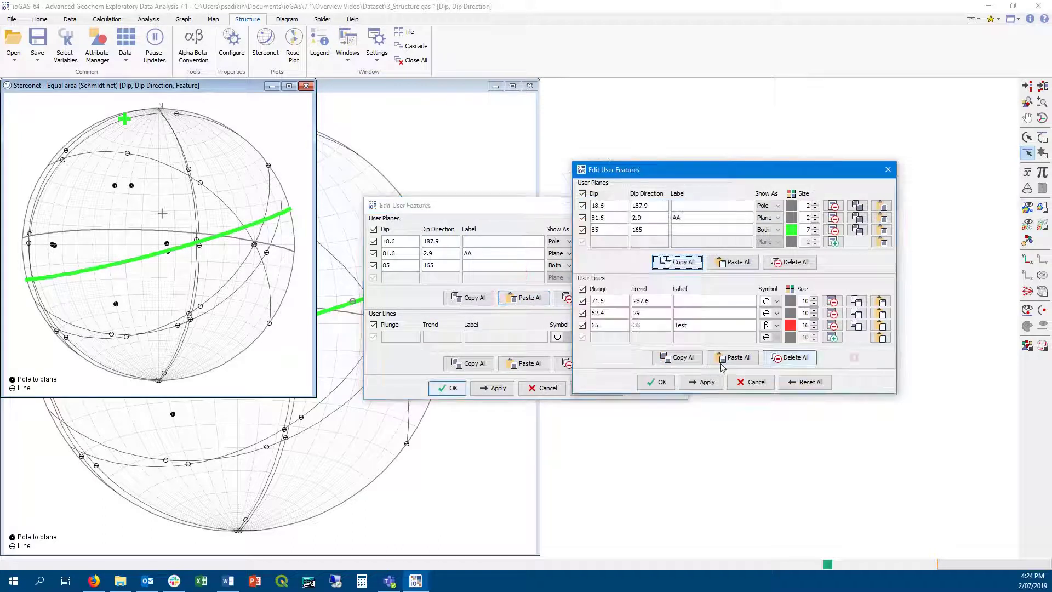
left_click(687, 361)
left_click(523, 393)
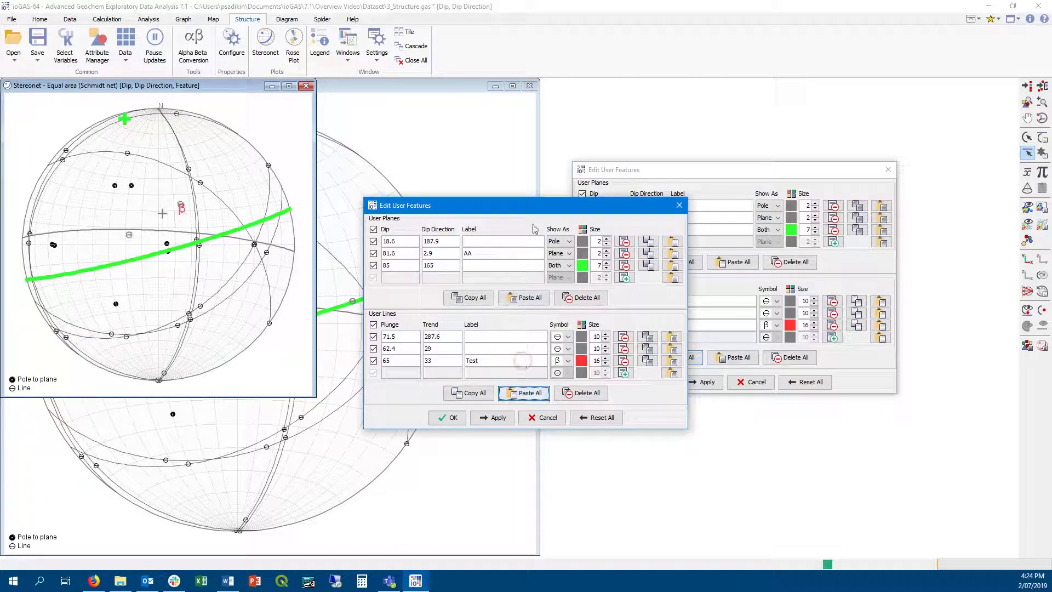
left_click_drag(531, 206, 669, 277)
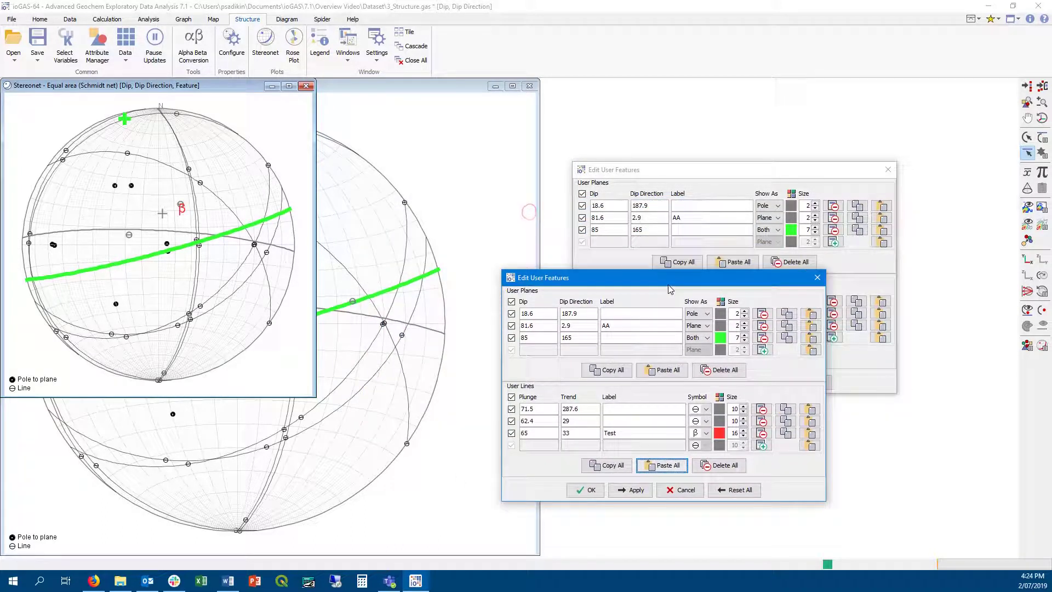
Step: Close the second stereonet with its feature editor, and delete all user planes and lines from the first stereonet
left_click(308, 86)
left_click(817, 277)
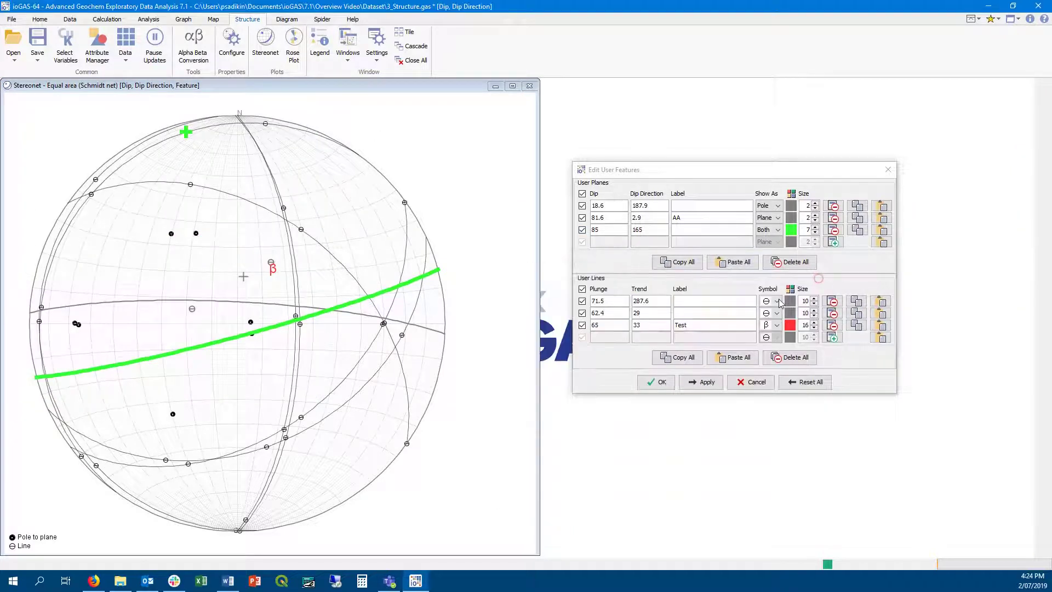
left_click(789, 262)
left_click(789, 322)
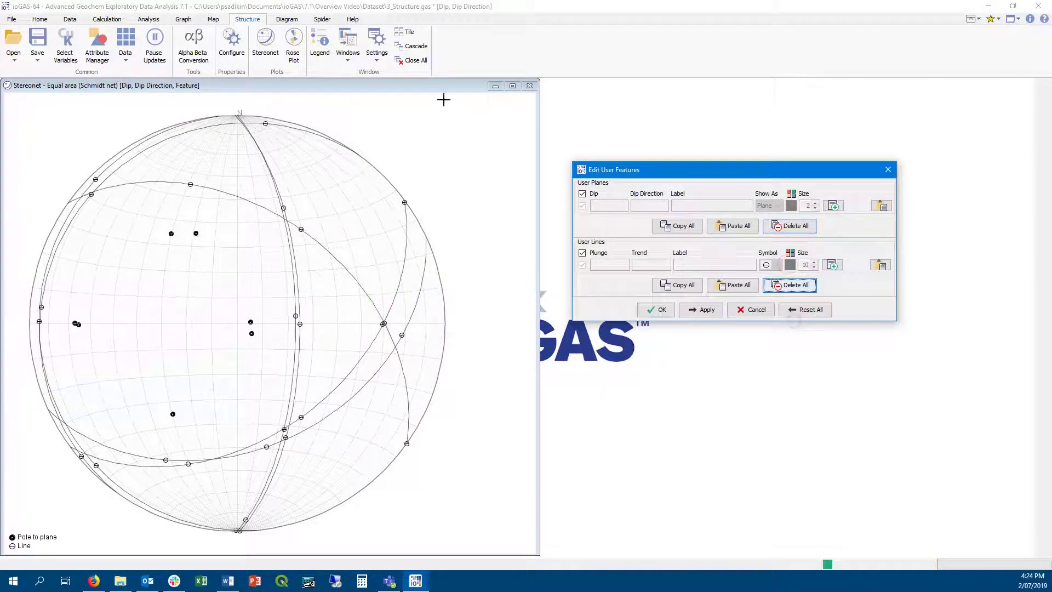
Step: Close the user feature editor and add two drillholes to the stereonet, with dips 15 and -15, both at azimuth 120
left_click(887, 169)
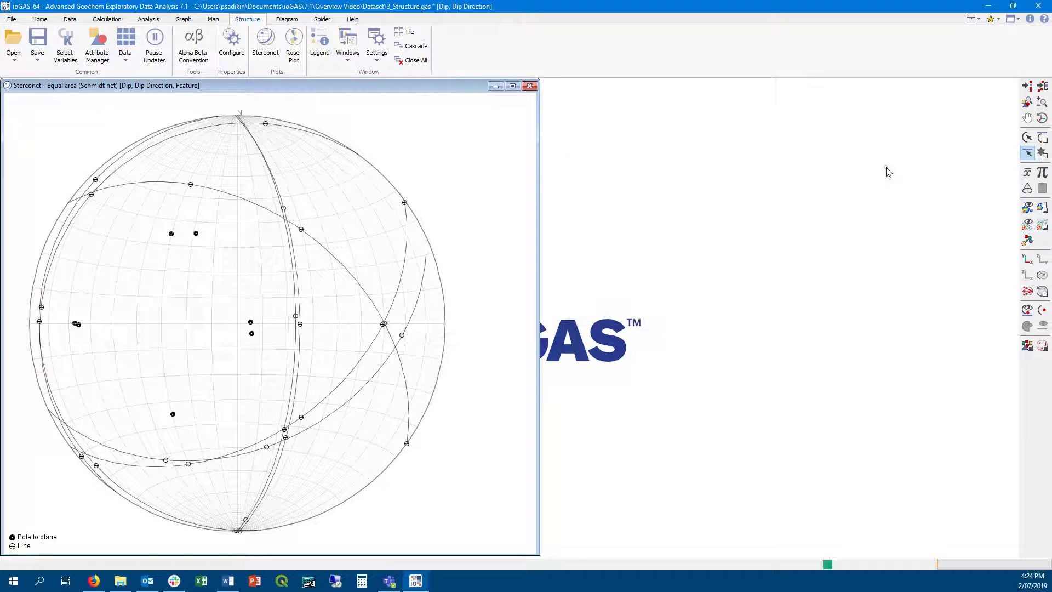
left_click(1041, 154)
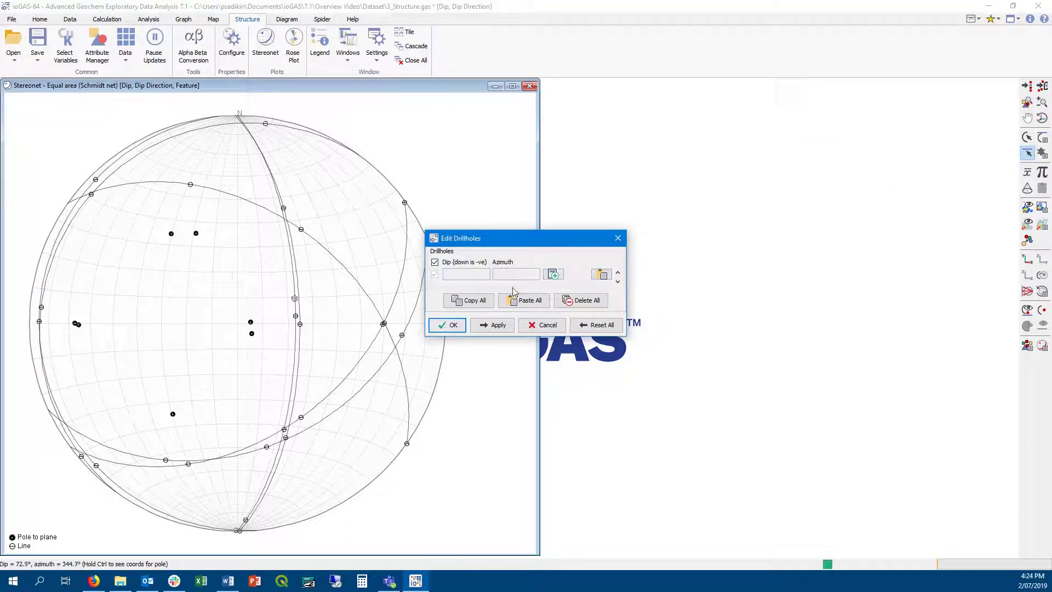
left_click_drag(562, 242, 681, 260)
left_click(894, 212)
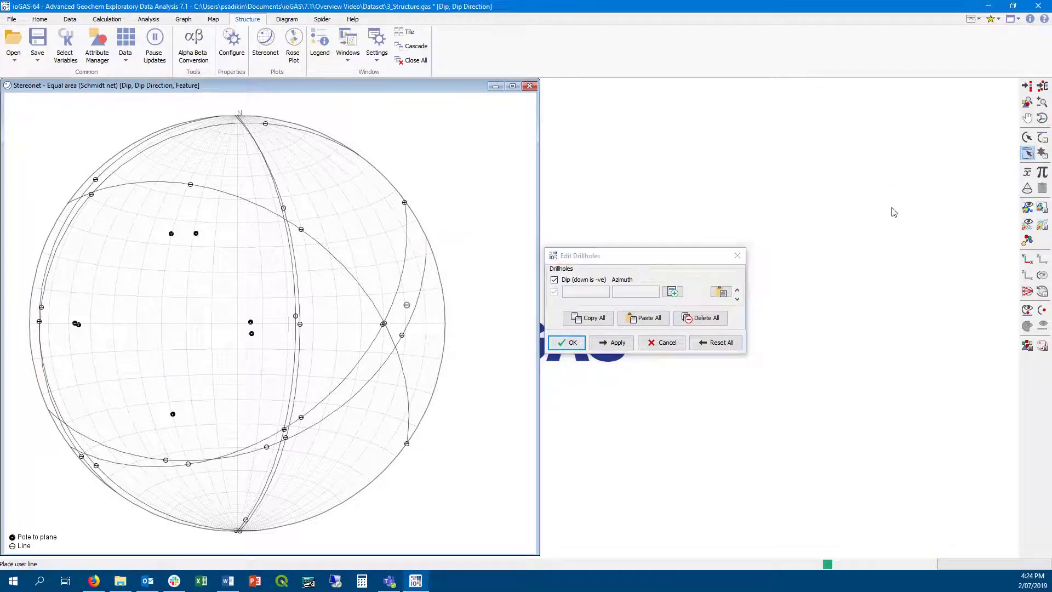
left_click(673, 291)
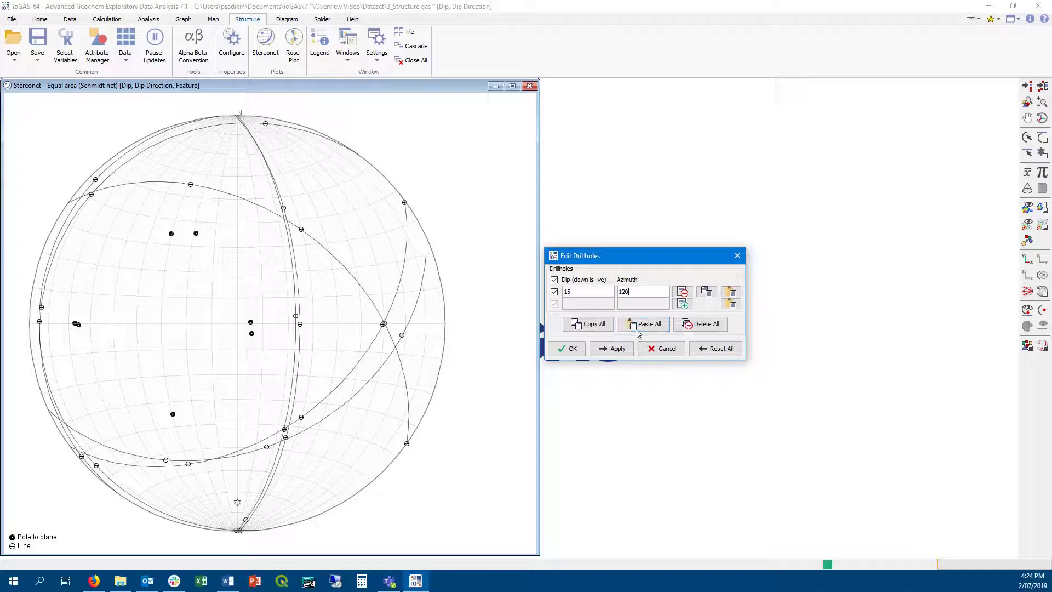
left_click(610, 350)
left_click(682, 304)
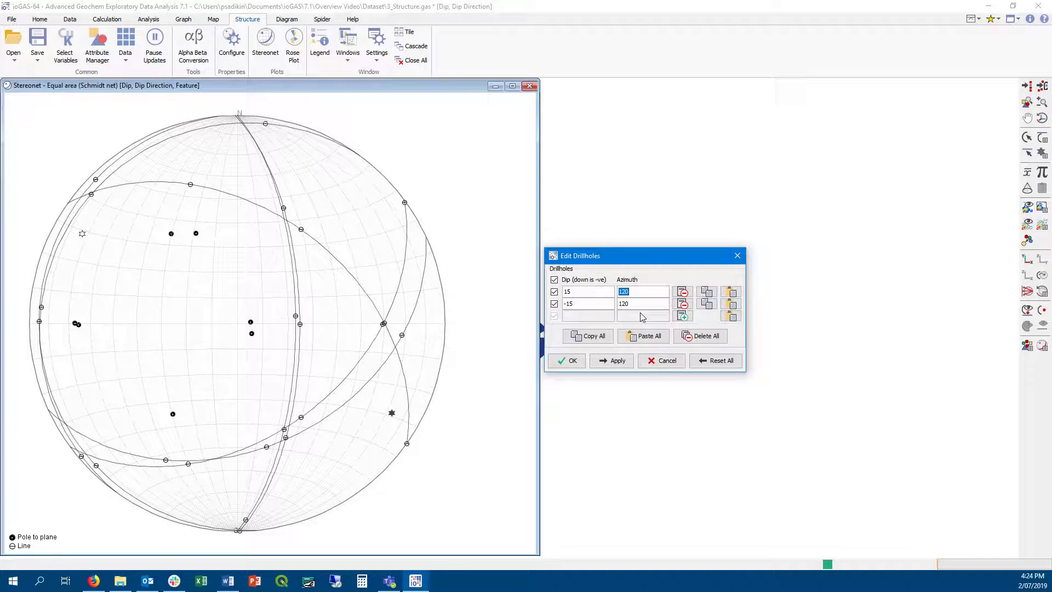
left_click(643, 303)
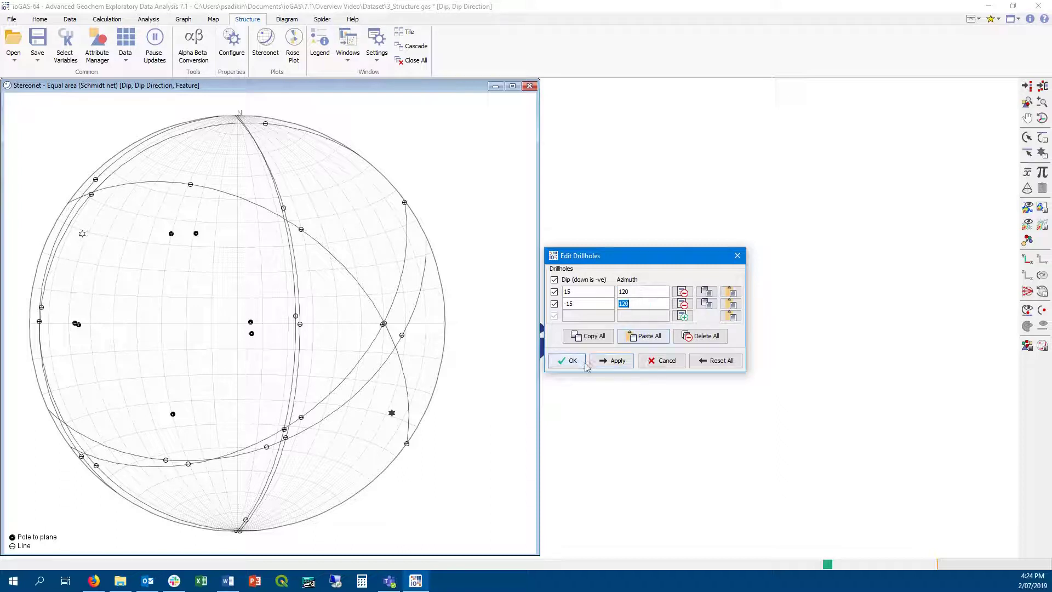
Step: Copy both drillholes into a second stereonet, and close that stereonet along with the drillhole editors
left_click(604, 336)
left_click(265, 44)
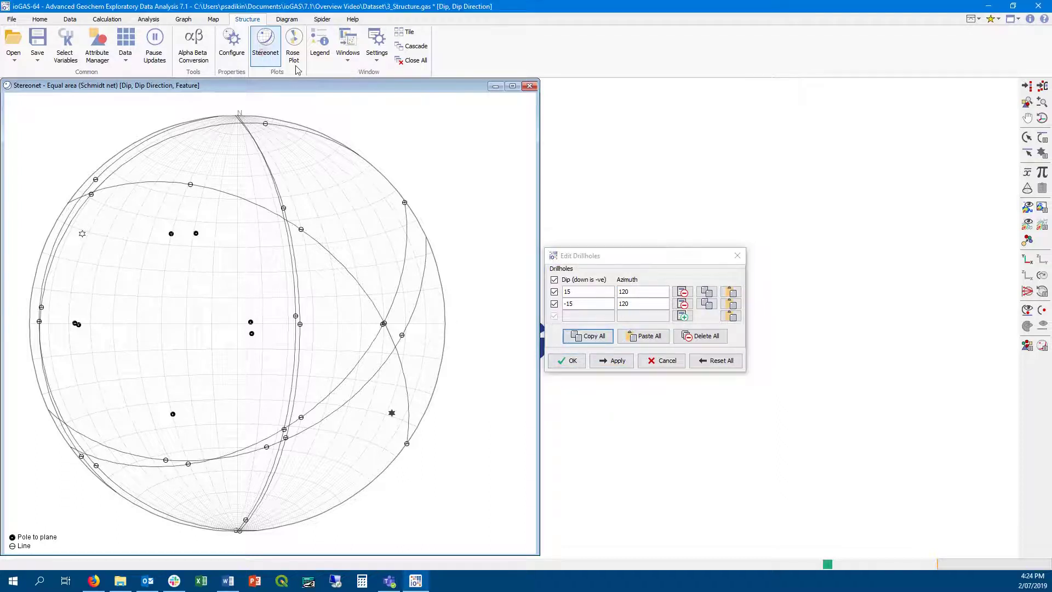
left_click(1041, 139)
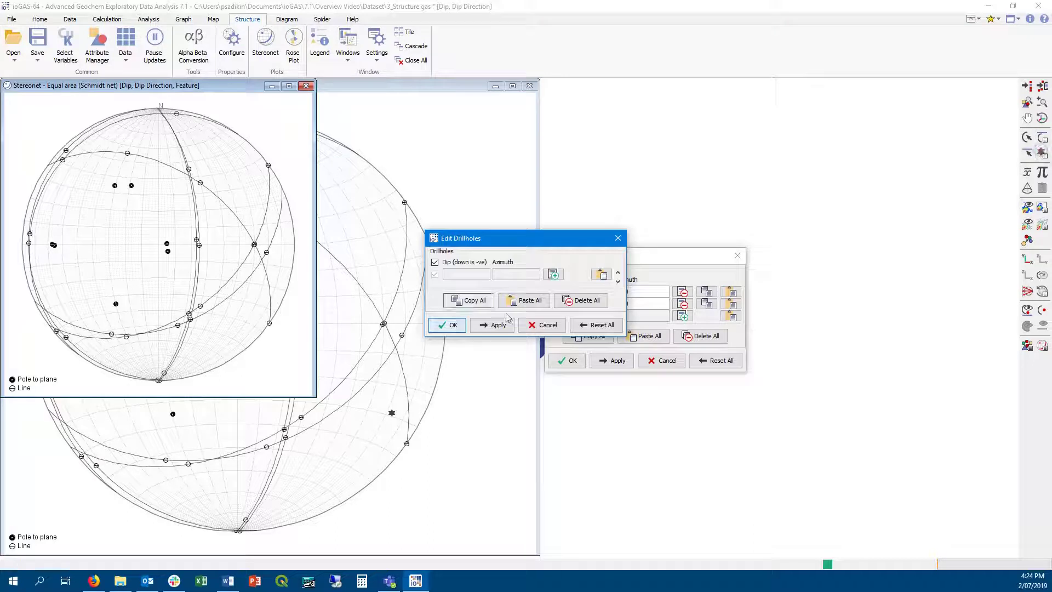
left_click(531, 302)
left_click(448, 343)
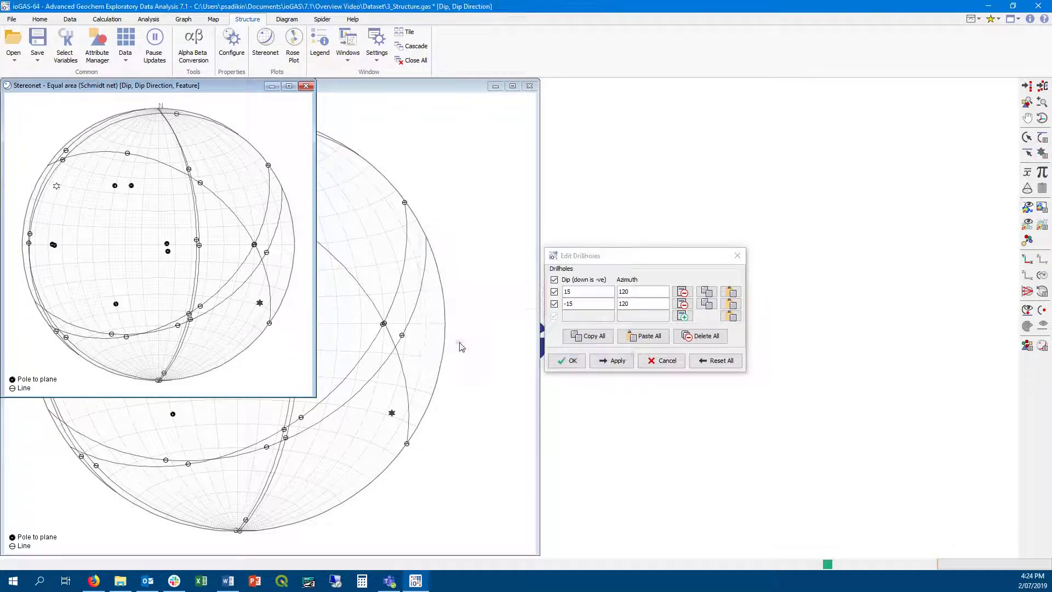
left_click(737, 256)
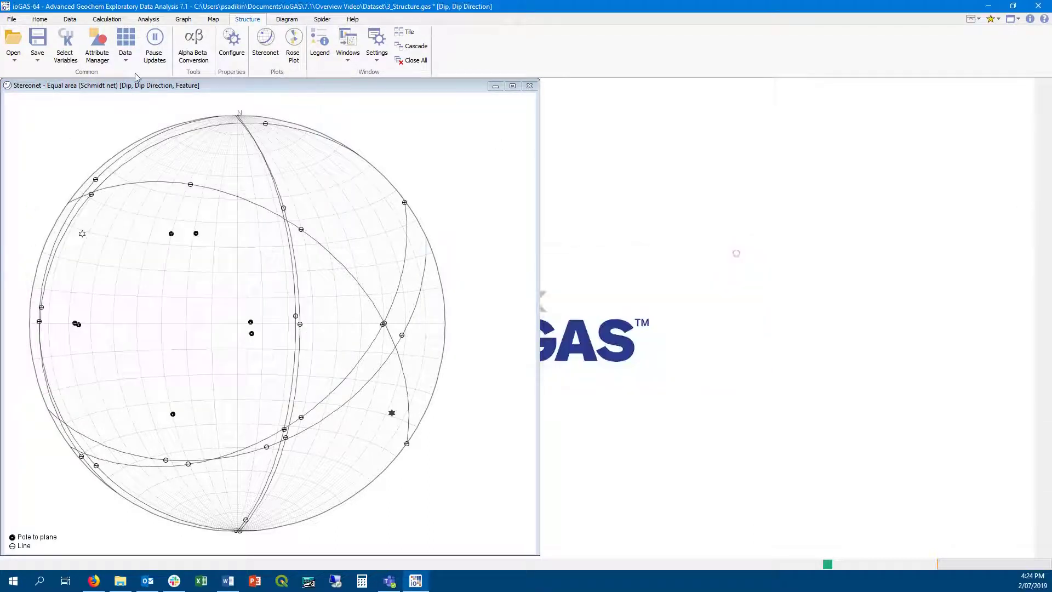
Step: Colour the data by the Feature column with Auto-Attribute in the Attribute Manager, and close the manager
left_click_drag(541, 185, 697, 198)
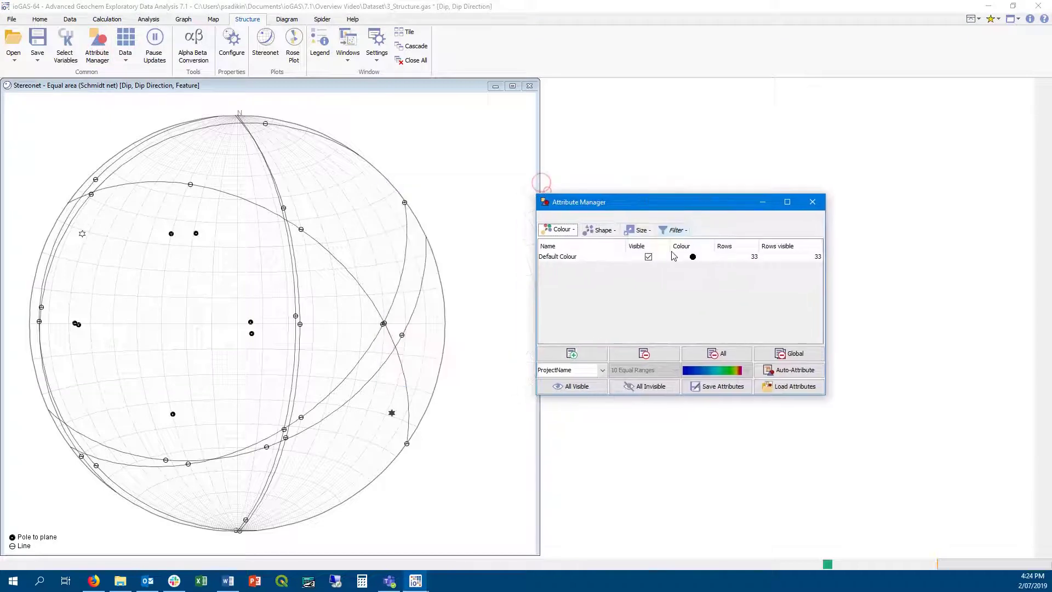
left_click(588, 371)
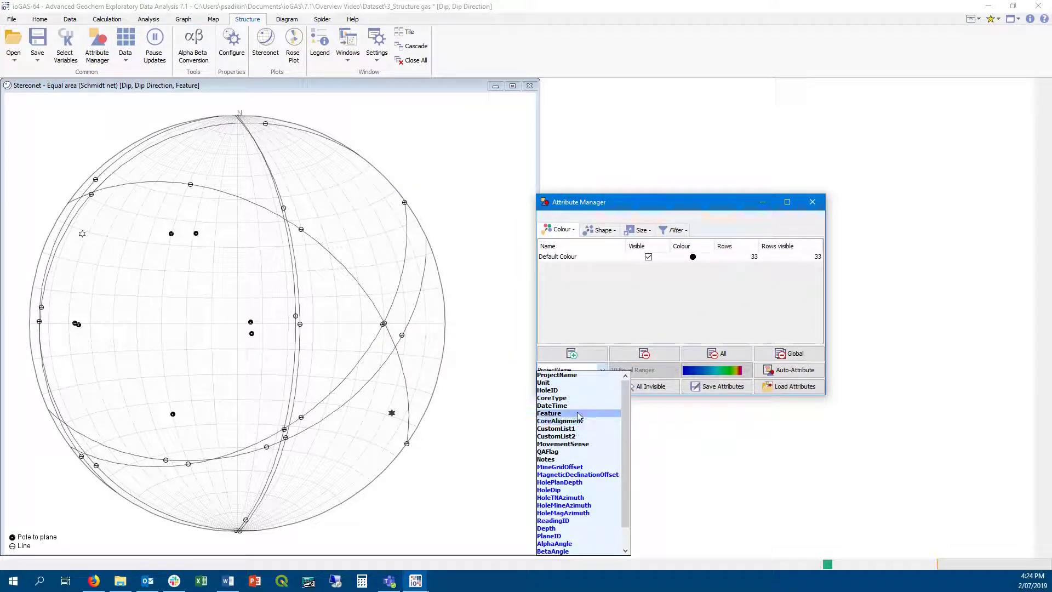
left_click(577, 412)
left_click(783, 369)
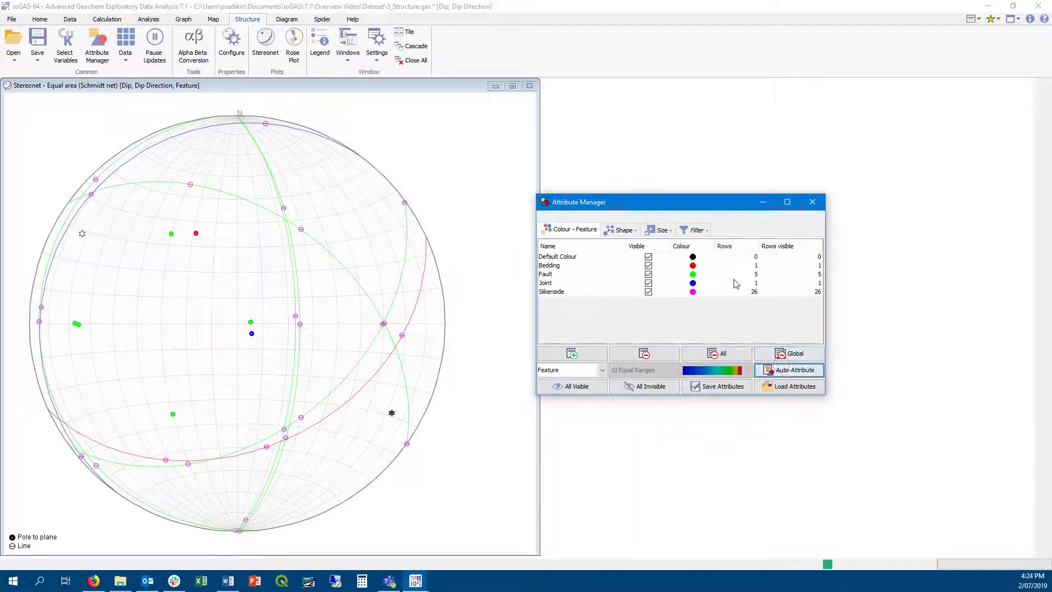
left_click(813, 202)
Step: Create a rose plot of the planes, enlarge it beside the stereonet and increase it to 36 bins of 10°
left_click(289, 61)
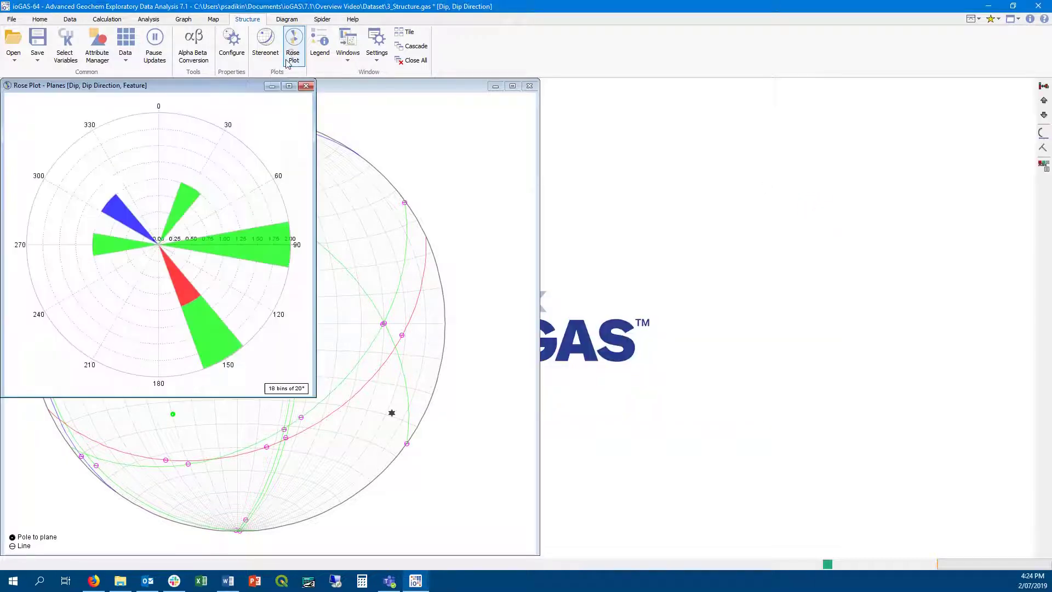
left_click_drag(245, 86, 794, 115)
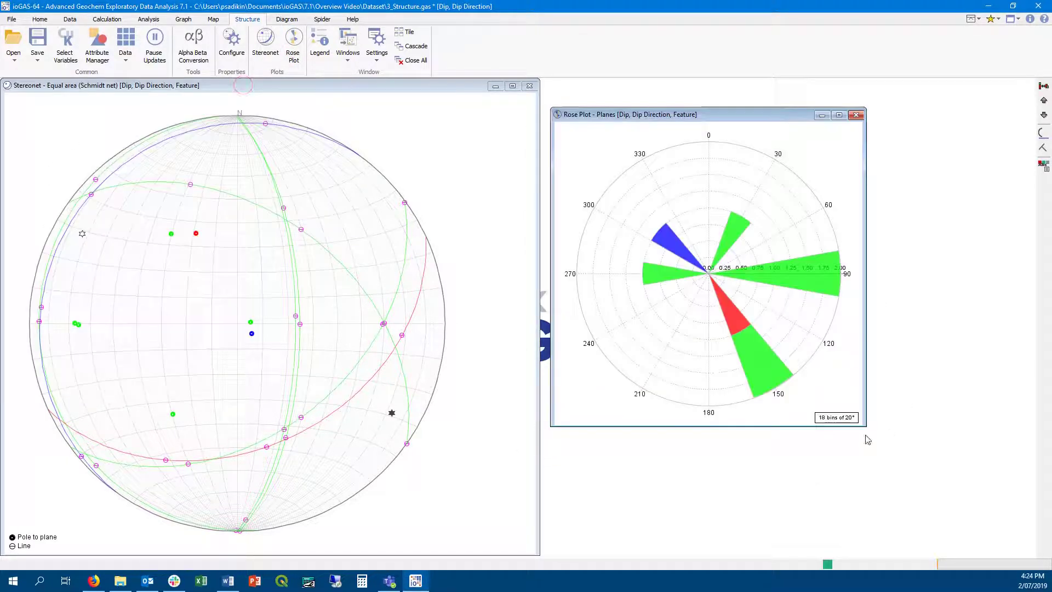
left_click_drag(865, 423, 998, 508)
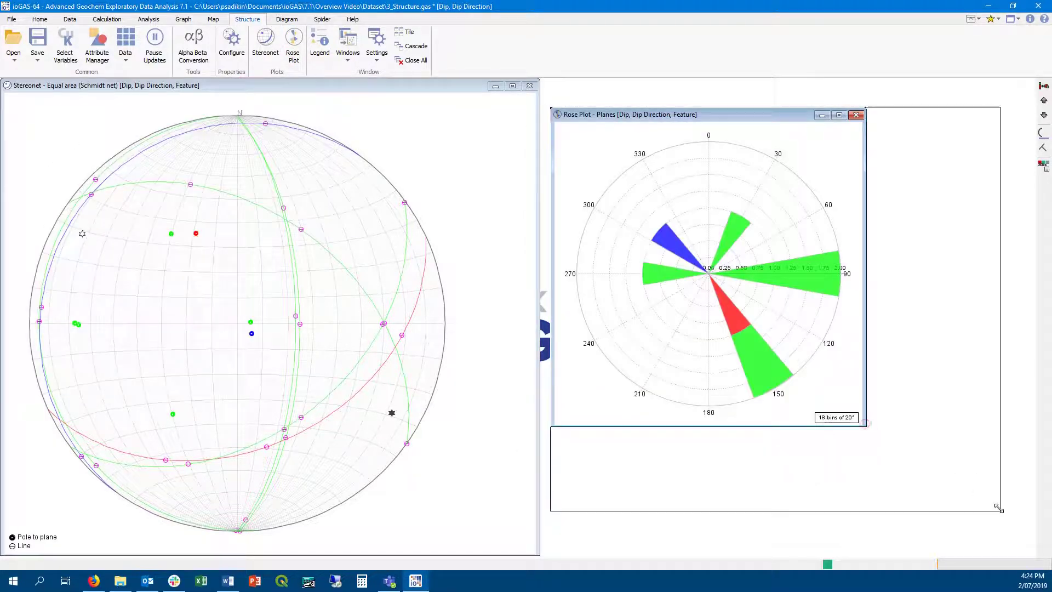
left_click(1045, 101)
Step: Display the attribute legend over the free area beside the stereonet circle, and make the rose plot active again
left_click(1029, 19)
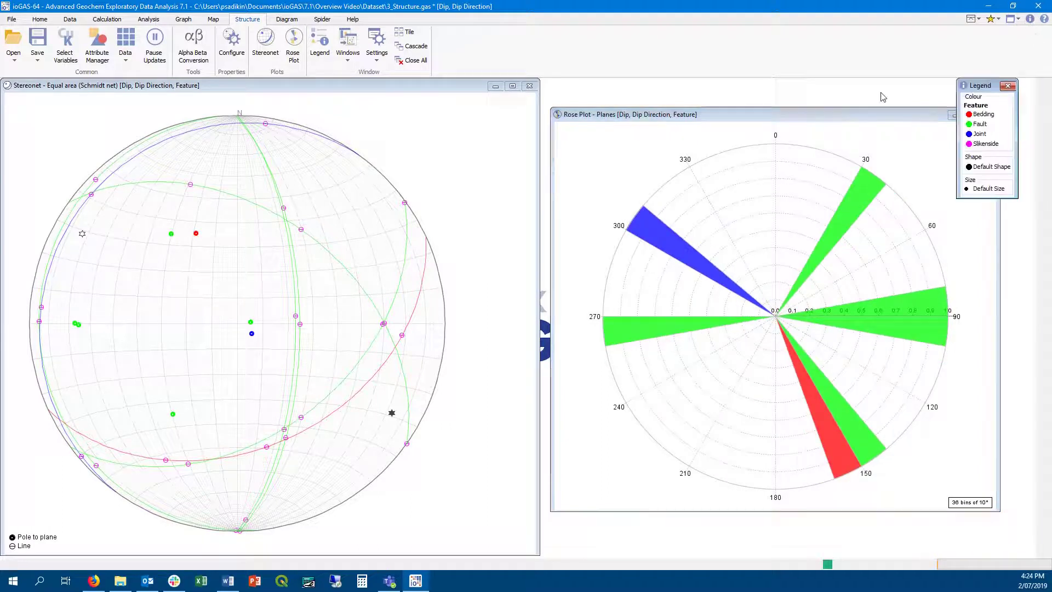
left_click_drag(980, 87, 476, 158)
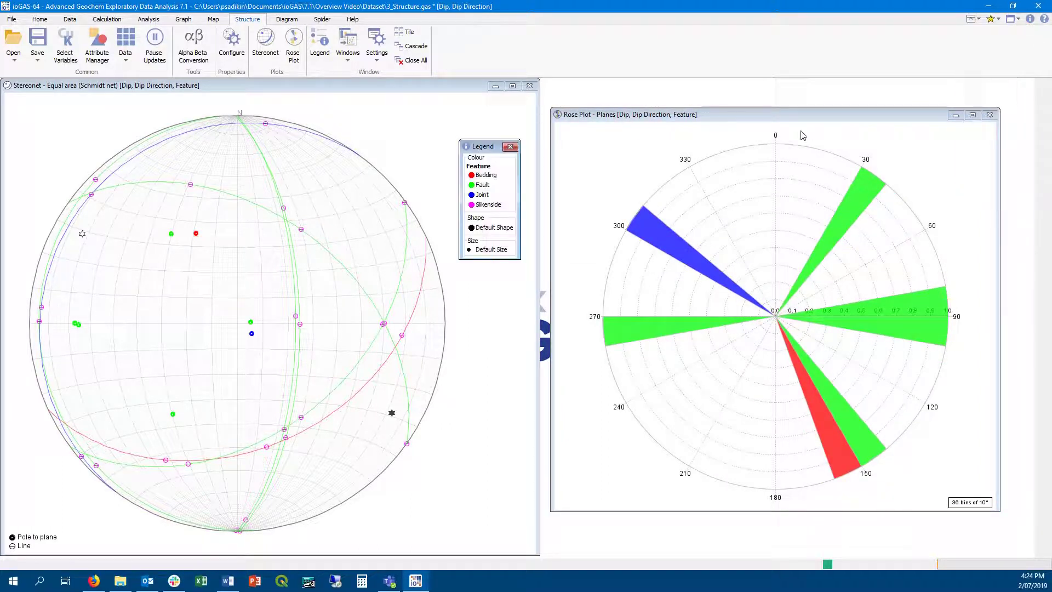
left_click(815, 123)
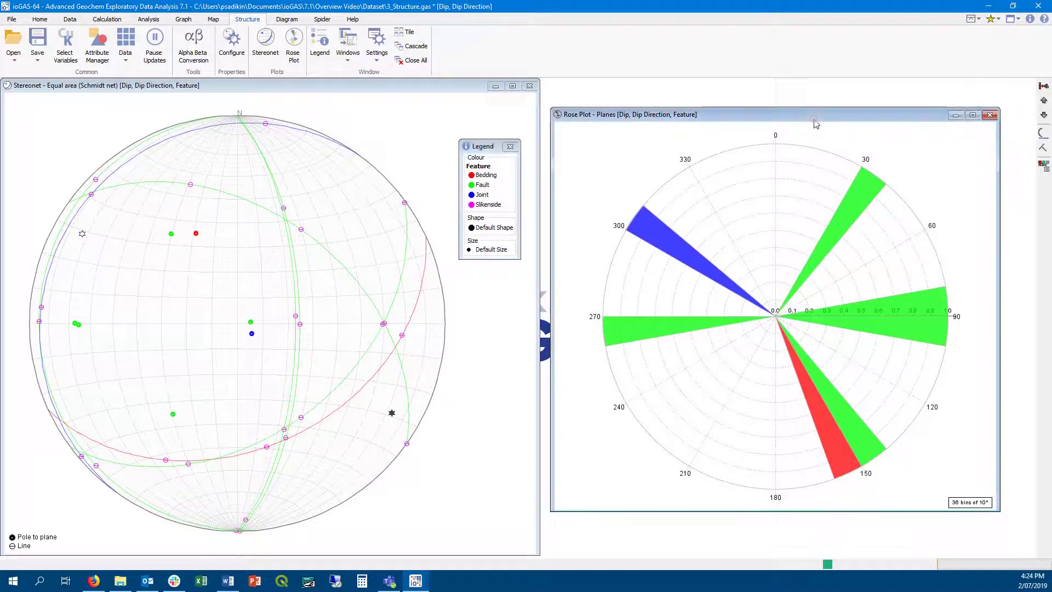
Step: Reduce the rose plot to 18 bins of 20°, and switch it to lines and back to planes
left_click(1044, 115)
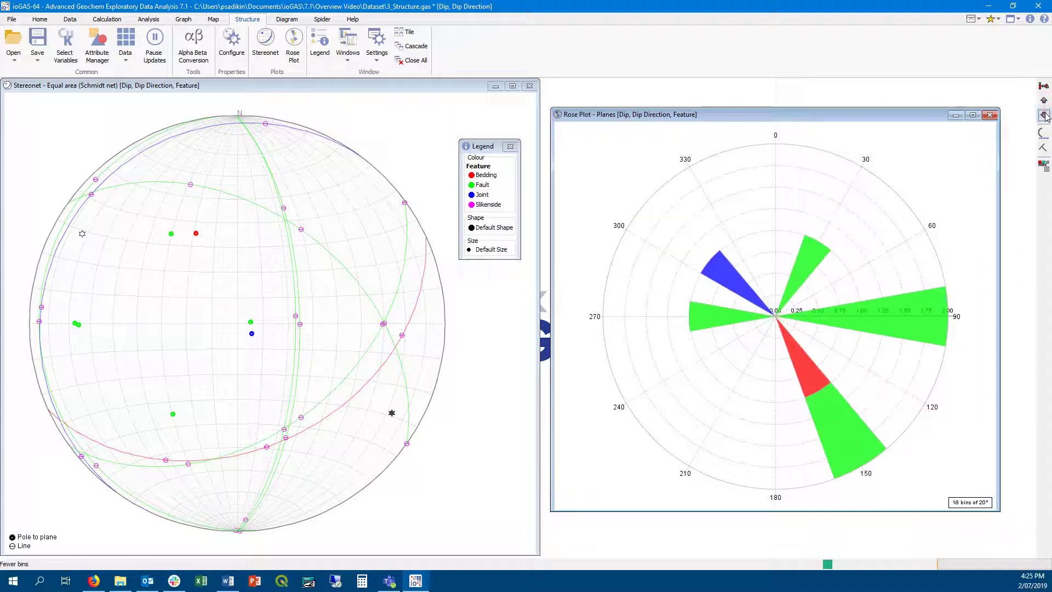
left_click(1044, 133)
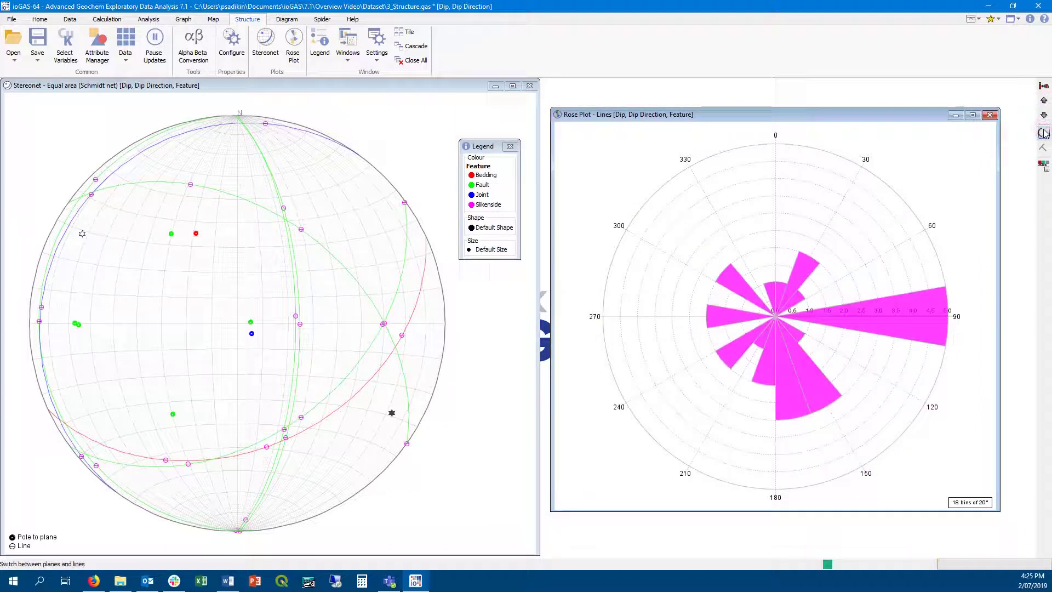
left_click(1044, 133)
Step: Reduce the rose plot to 12 bins of 30° and inspect the feature details of its fault sectors
left_click(1044, 115)
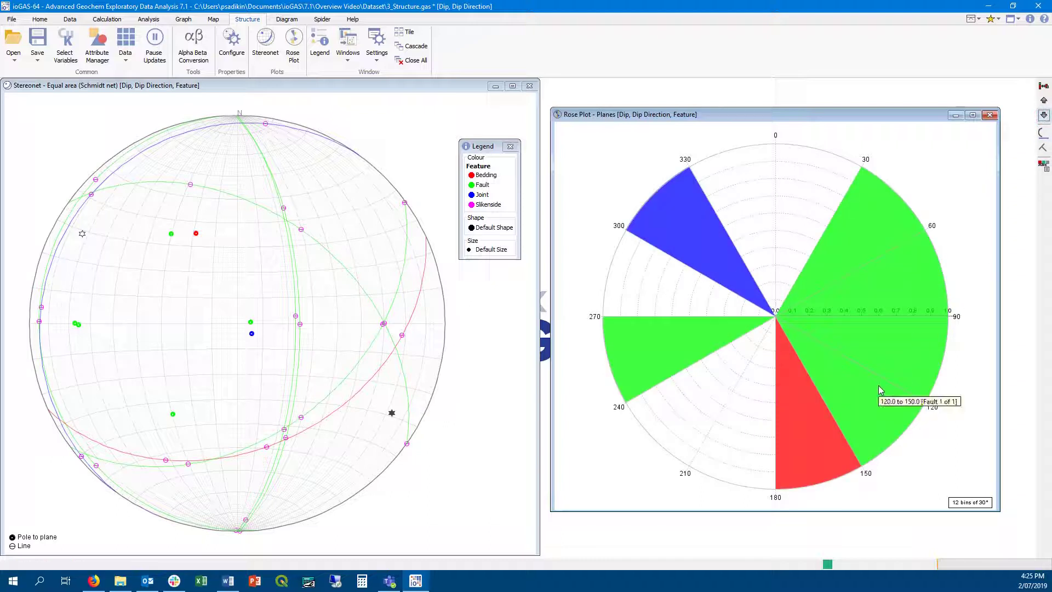
mouse_move(740, 324)
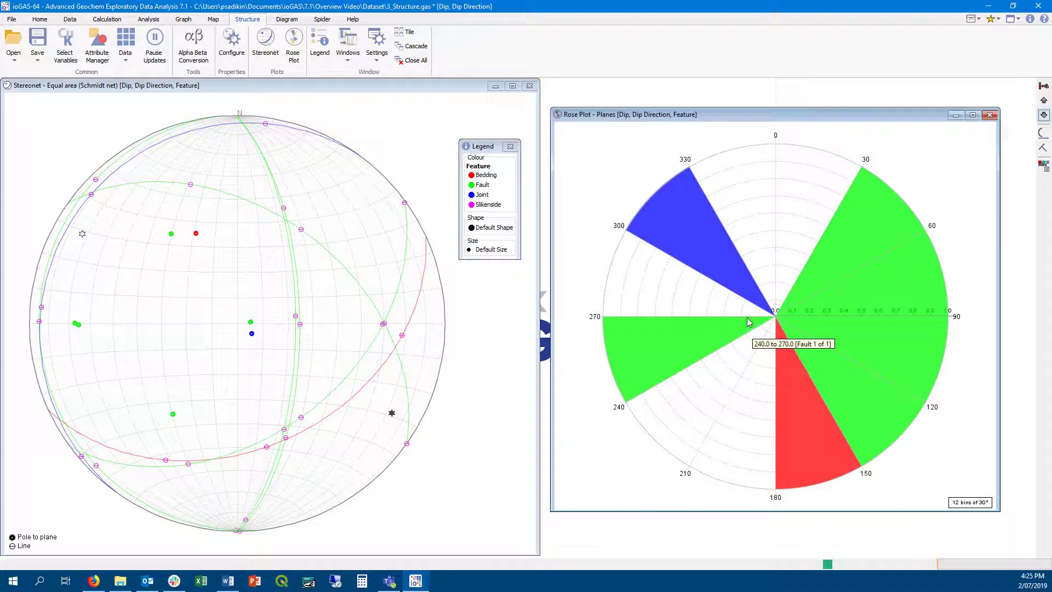
mouse_move(876, 230)
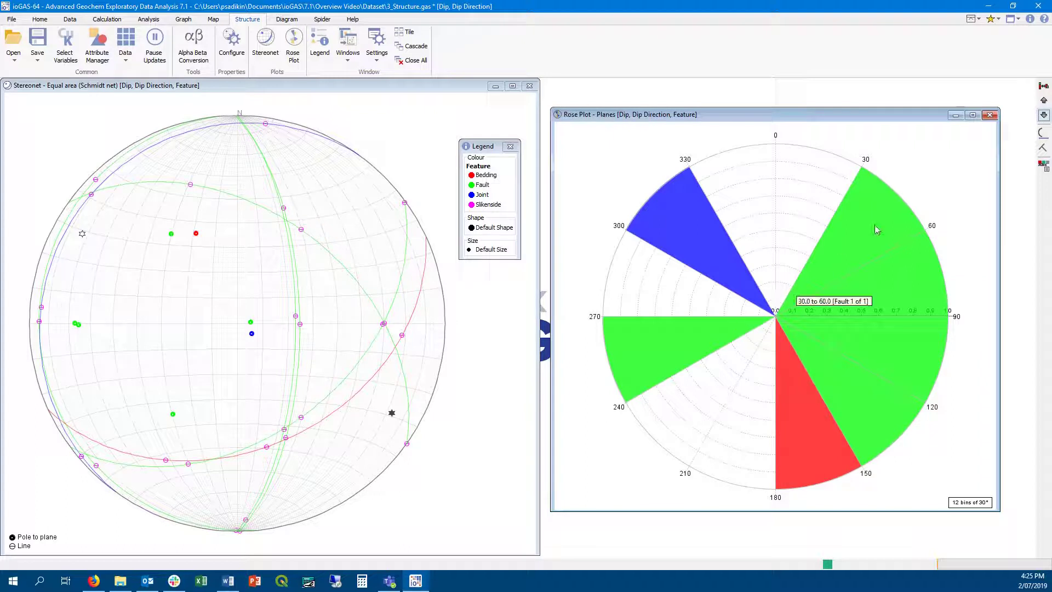
Step: Switch the rose plot between planes and lines and between dip direction and strike, returning to planes by dip direction
left_click(1043, 134)
left_click(1043, 134)
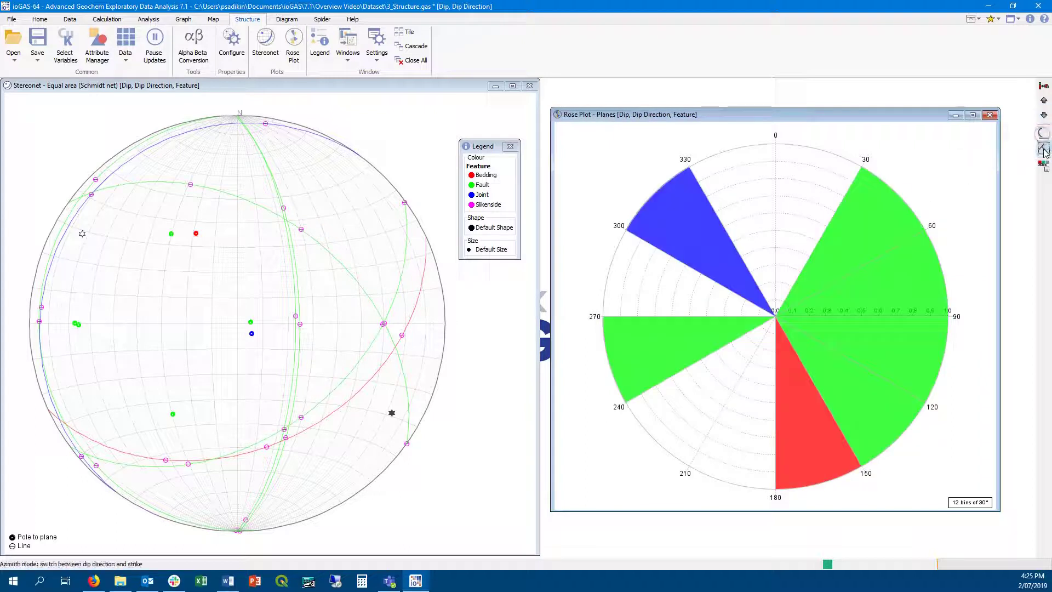
left_click(1043, 149)
left_click(1043, 150)
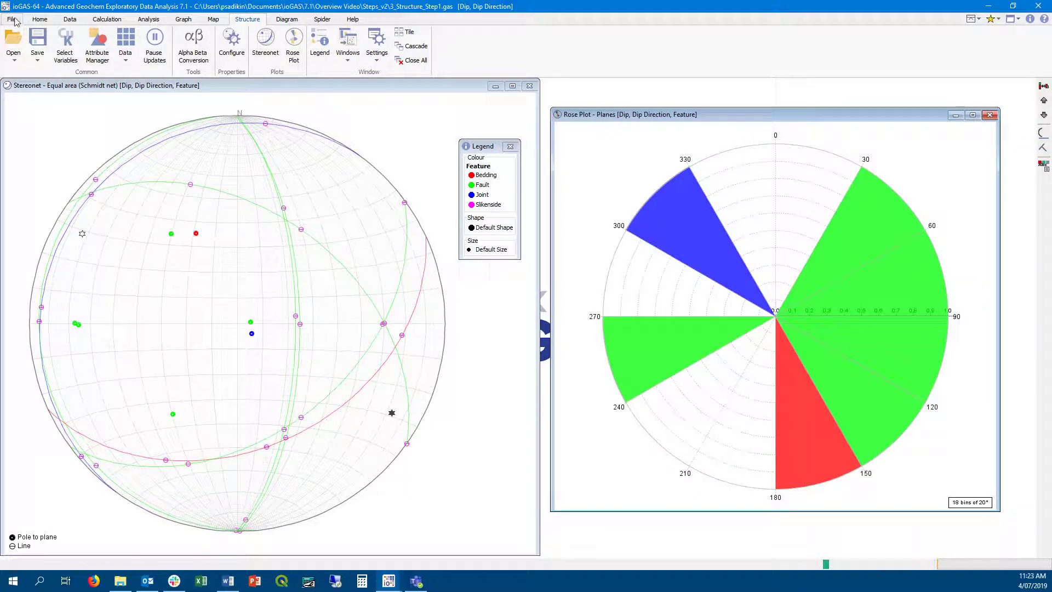
Step: Open the XRF file 2_XRF.csv from the Dataset folder and proceed to its detection limit replacement options
left_click(10, 19)
left_click(265, 44)
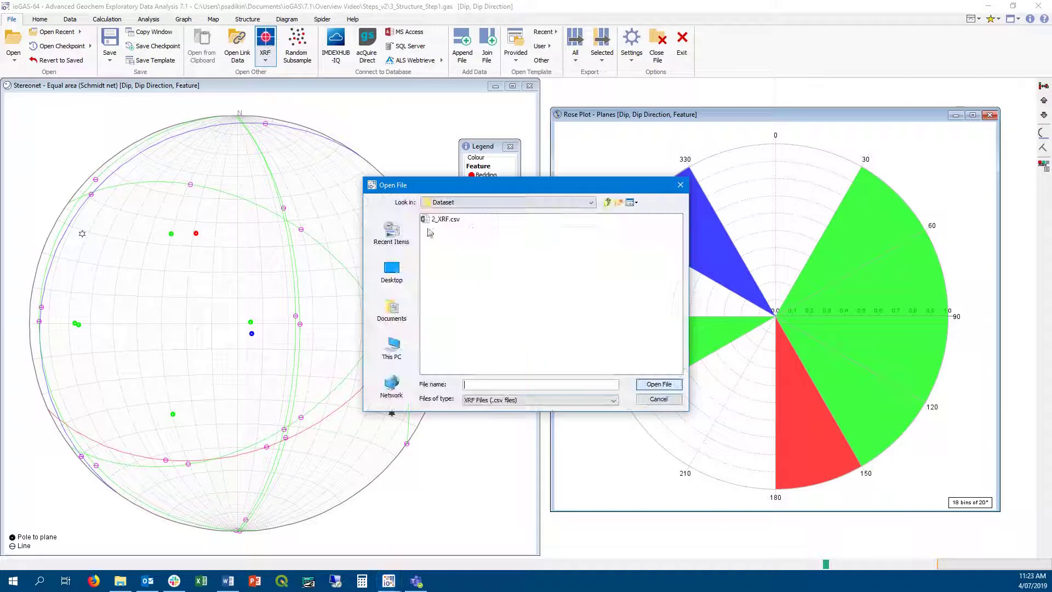
double_click(445, 219)
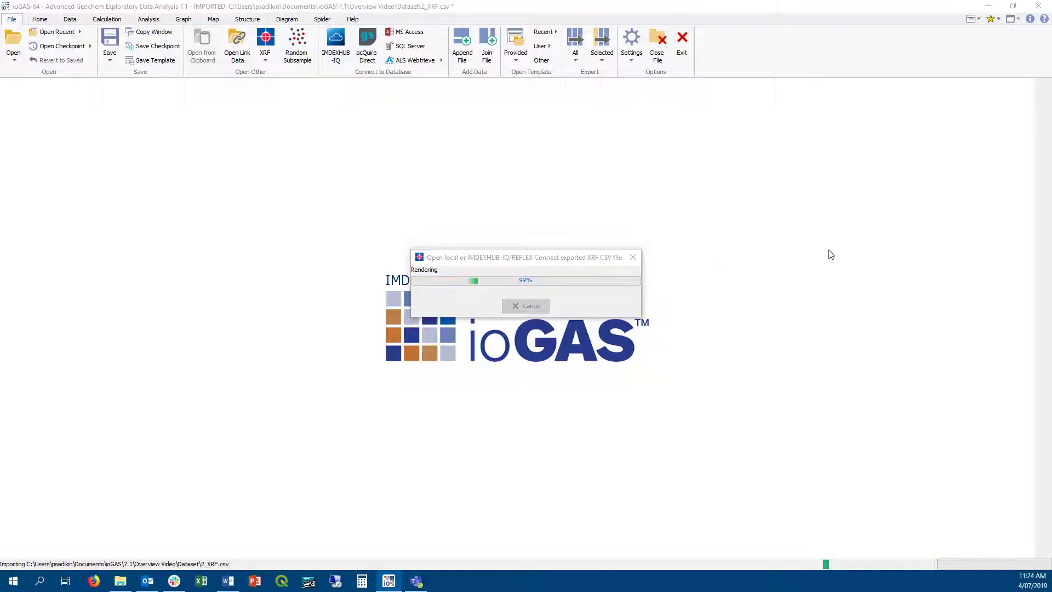
left_click(793, 295)
Step: Try the REFLEX Professional detection limits for the XRF import, and set the instrument back to REFLEX Vanta VMR (40)
left_click_drag(589, 167, 717, 171)
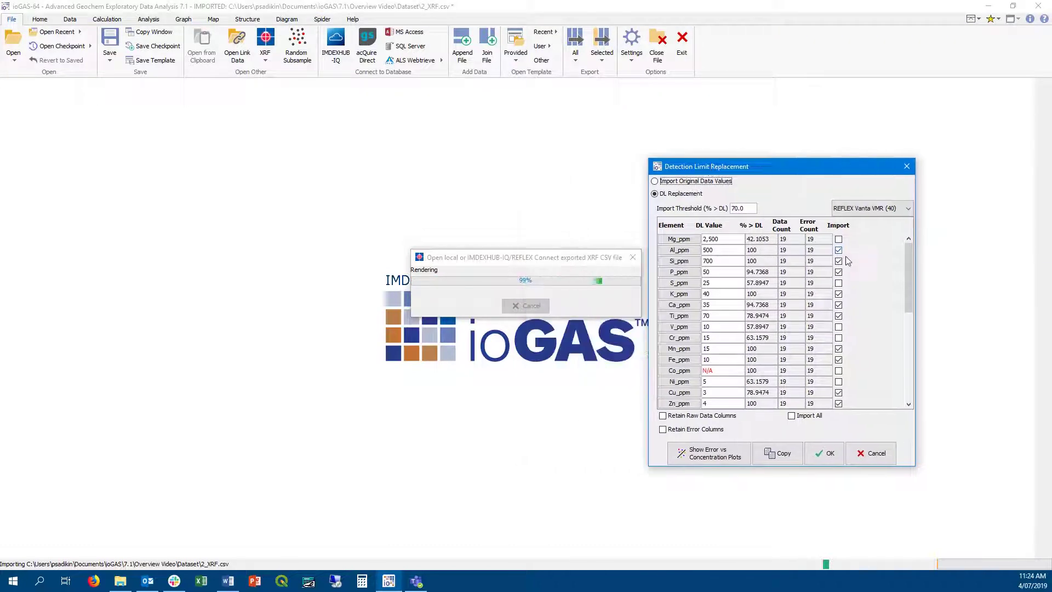
left_click(876, 209)
left_click(875, 230)
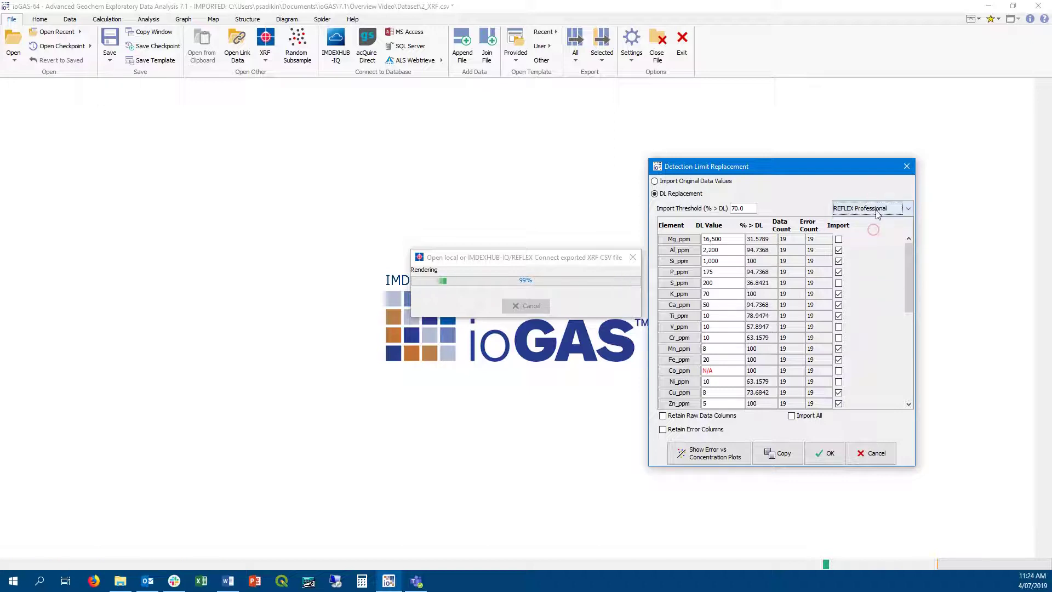
left_click(877, 208)
left_click(878, 223)
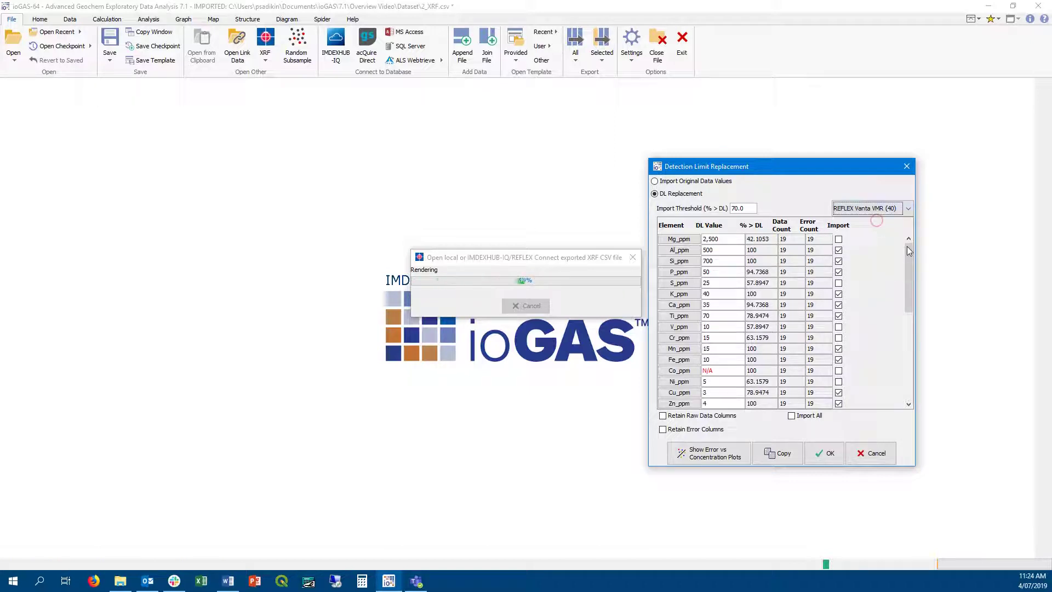
Step: Import the XRF data with the REFLEX Vanta VMR (40) detection limit replacement, marking the columns without data for deletion
scroll(907, 383, "down", 5)
left_click(818, 454)
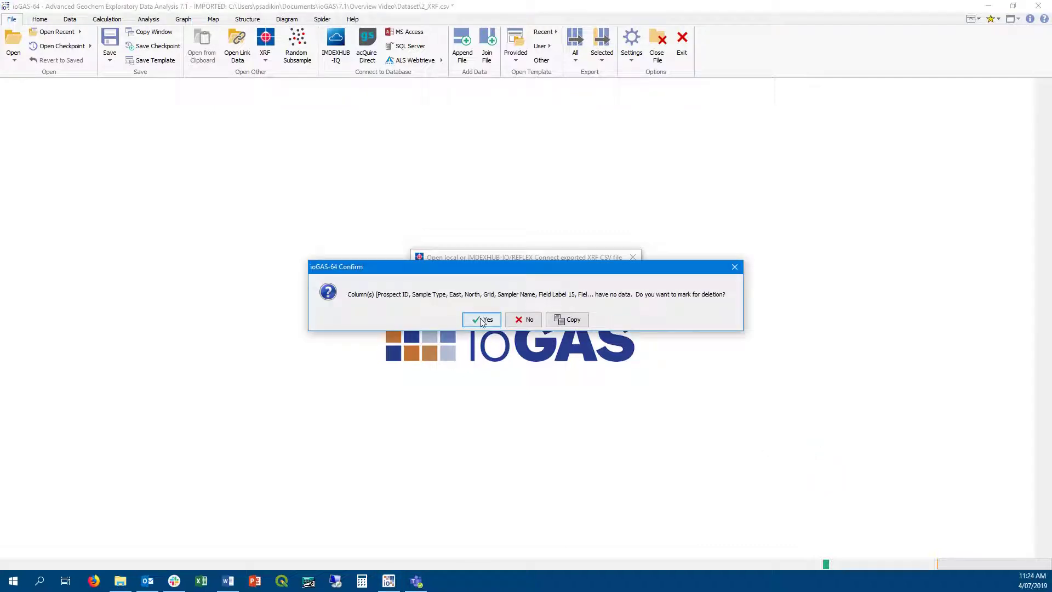
left_click(481, 320)
left_click(359, 390)
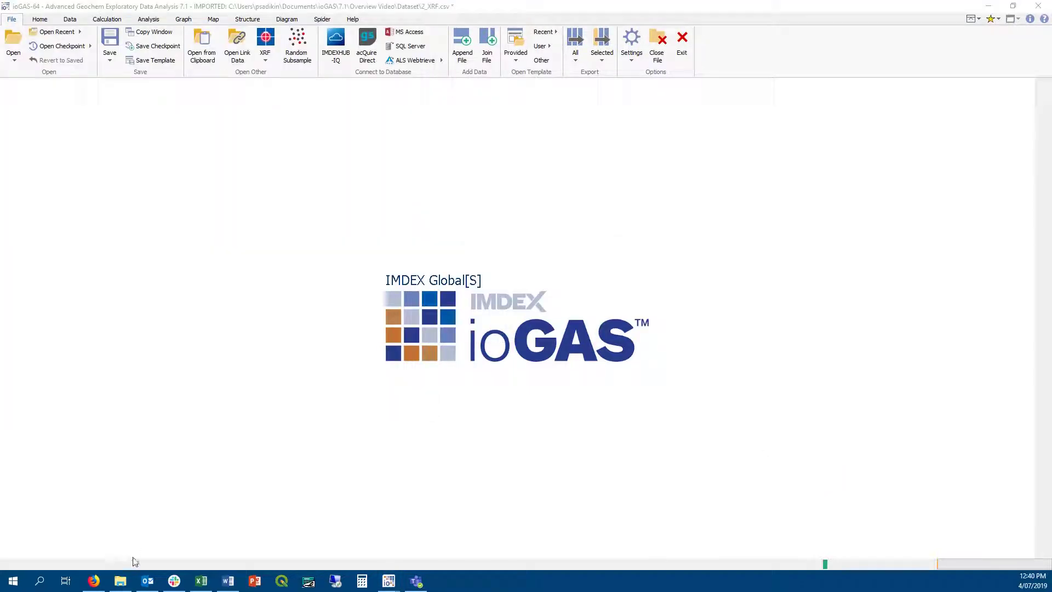
Step: Open 5_Gamma.gas from the Dataset folder, discarding the unsaved XRF import, and display its data table
left_click(120, 581)
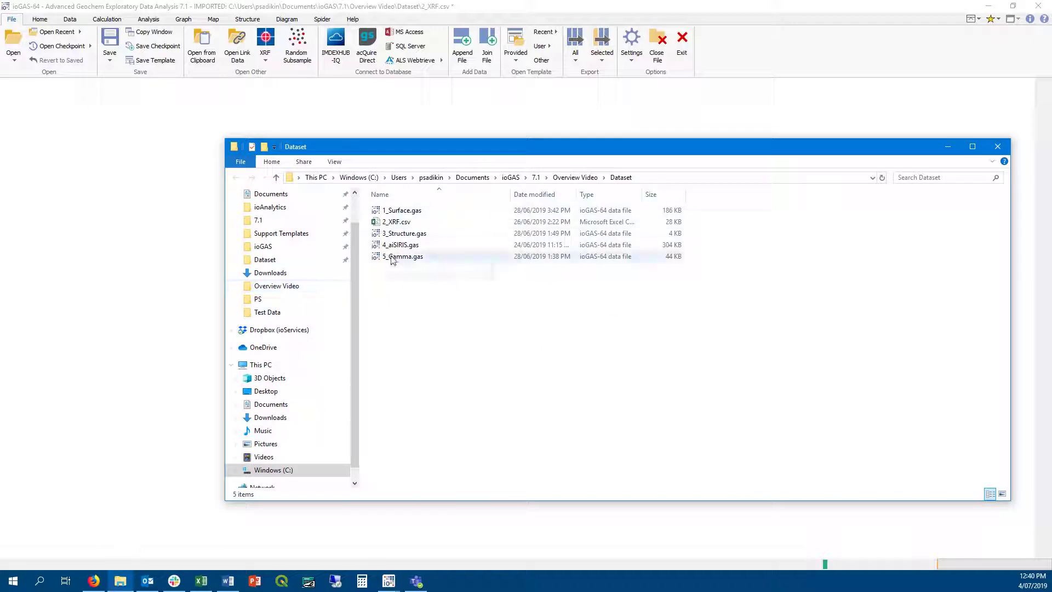
left_click_drag(393, 260, 123, 284)
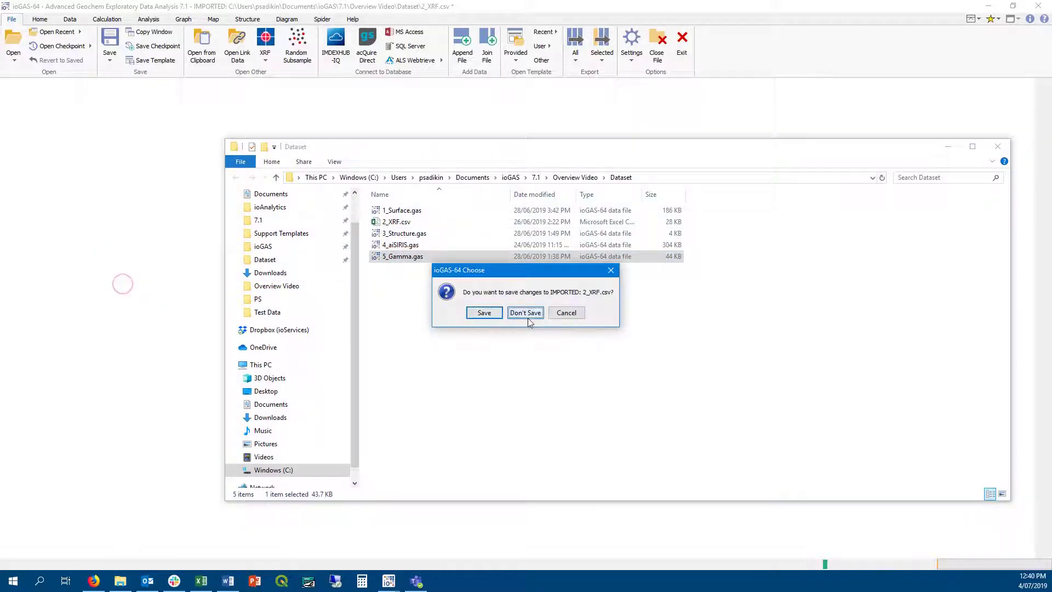
left_click(528, 317)
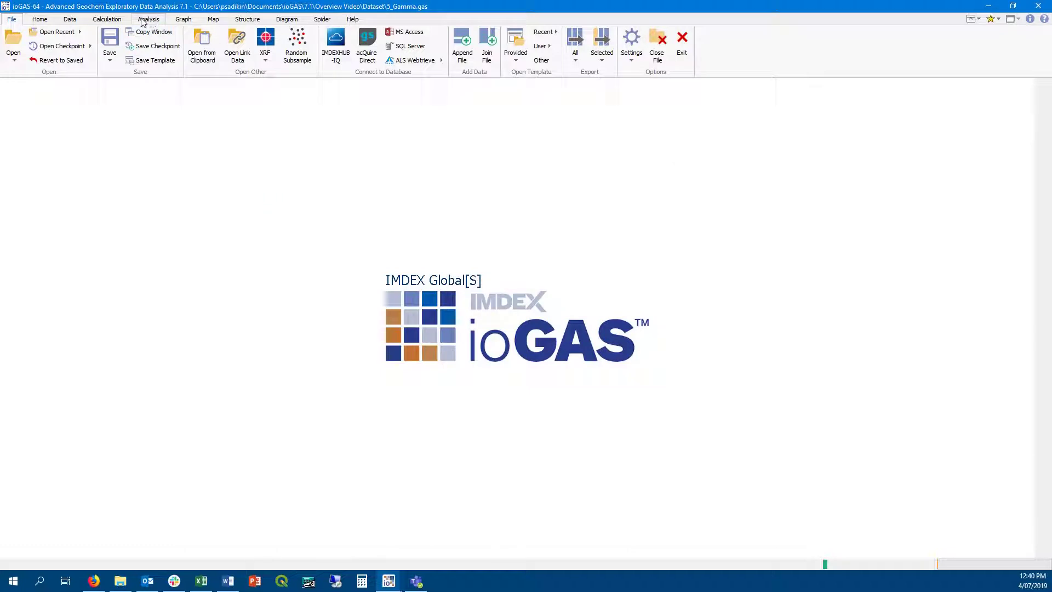
left_click(70, 19)
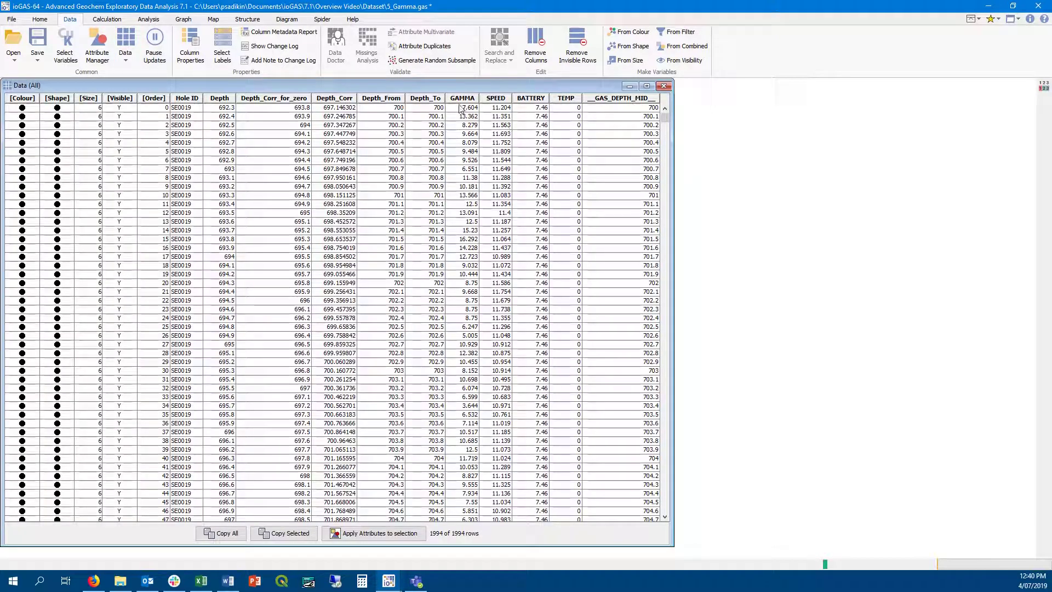
Step: Set up a Wavelet Tessellation of the gamma data with Depth_From as from column, Depth_To as to column and GAMMA as signal
left_click(148, 20)
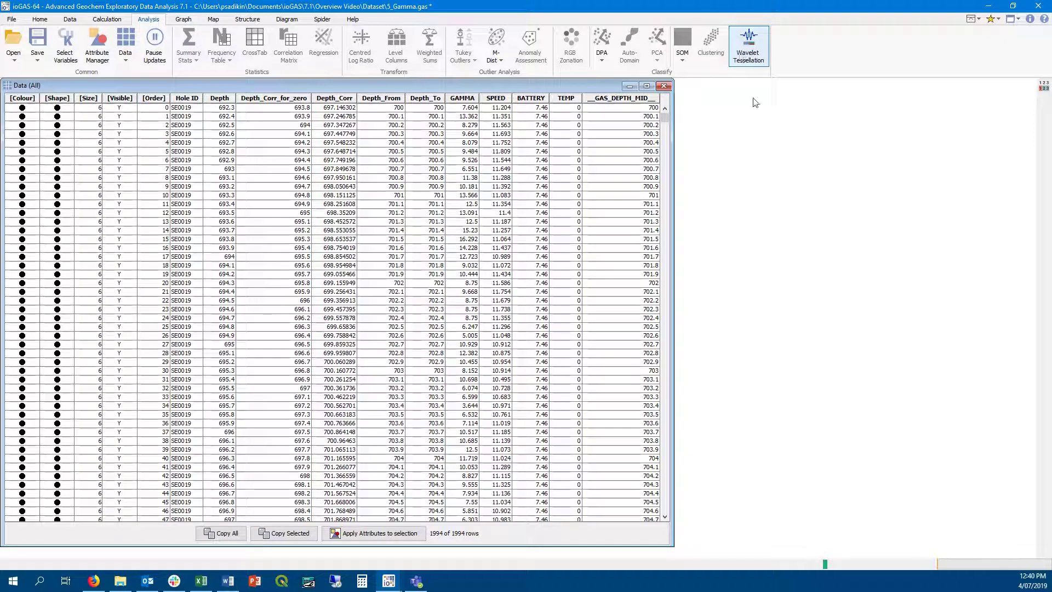
left_click(748, 46)
left_click(630, 86)
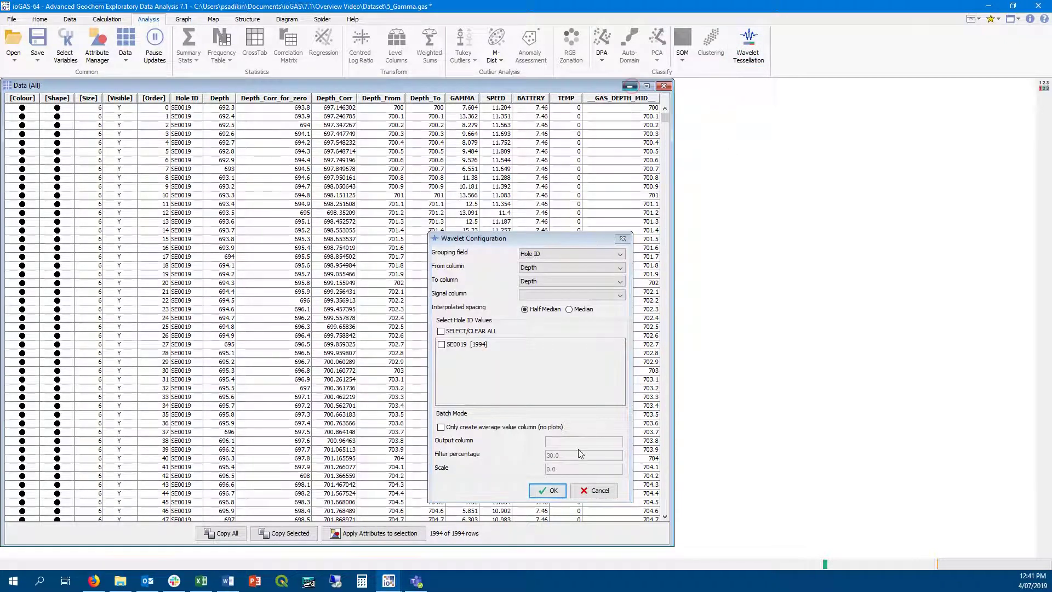
left_click(573, 268)
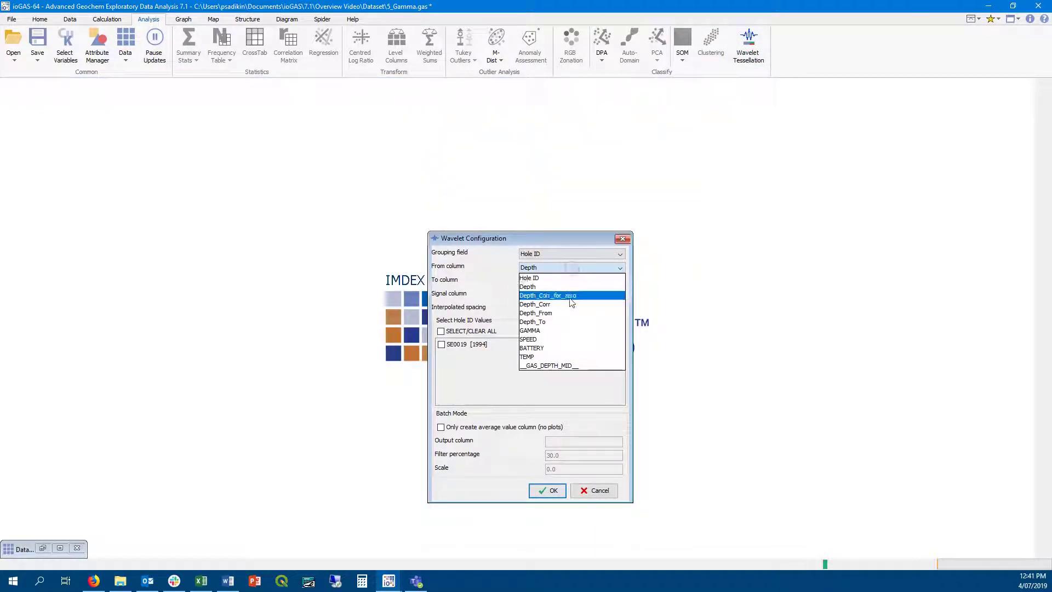
left_click(574, 313)
left_click(566, 281)
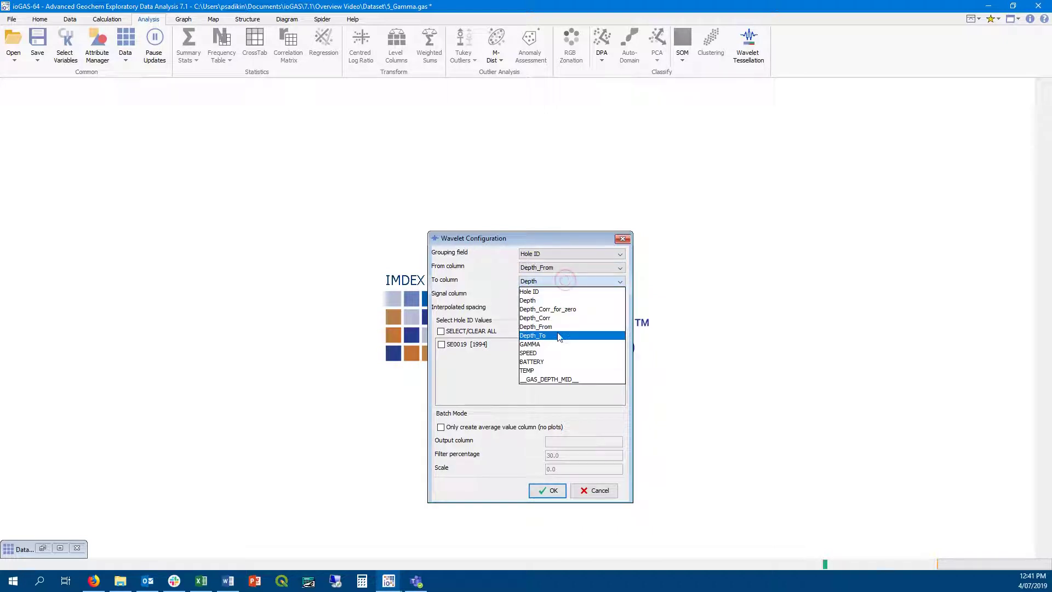
left_click(558, 335)
left_click(559, 296)
left_click(551, 358)
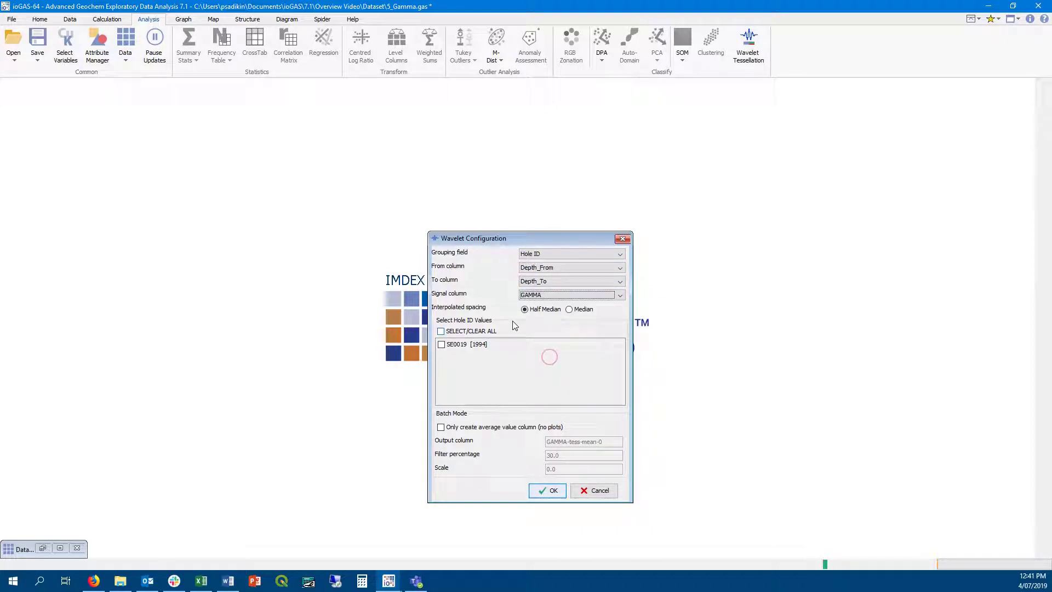
Step: Generate the tessellation plot for all hole IDs with Half Median interpolated spacing, and enlarge the plot window
left_click(580, 311)
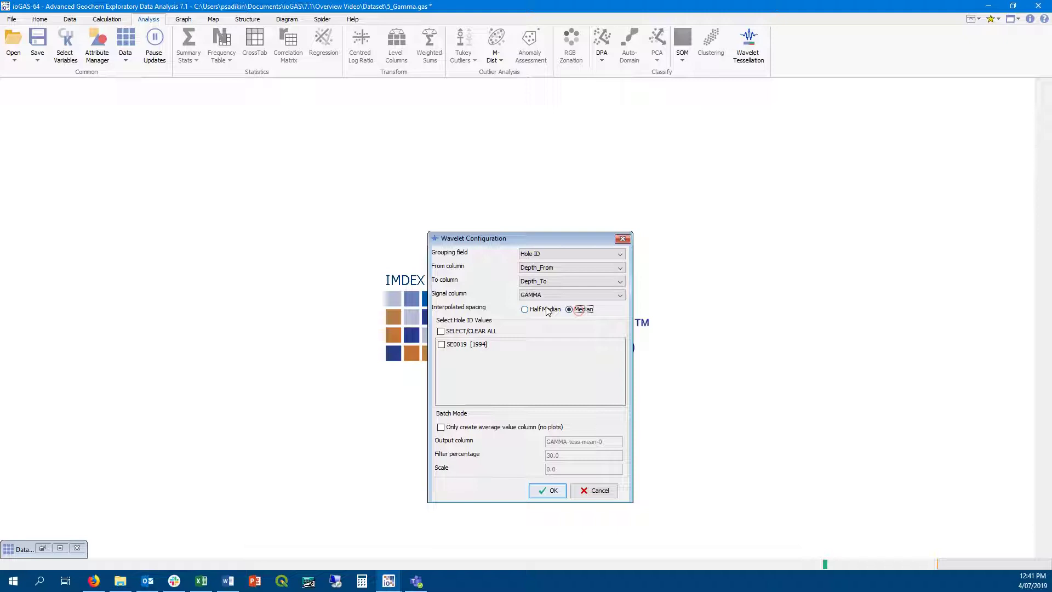
left_click(548, 311)
left_click(479, 332)
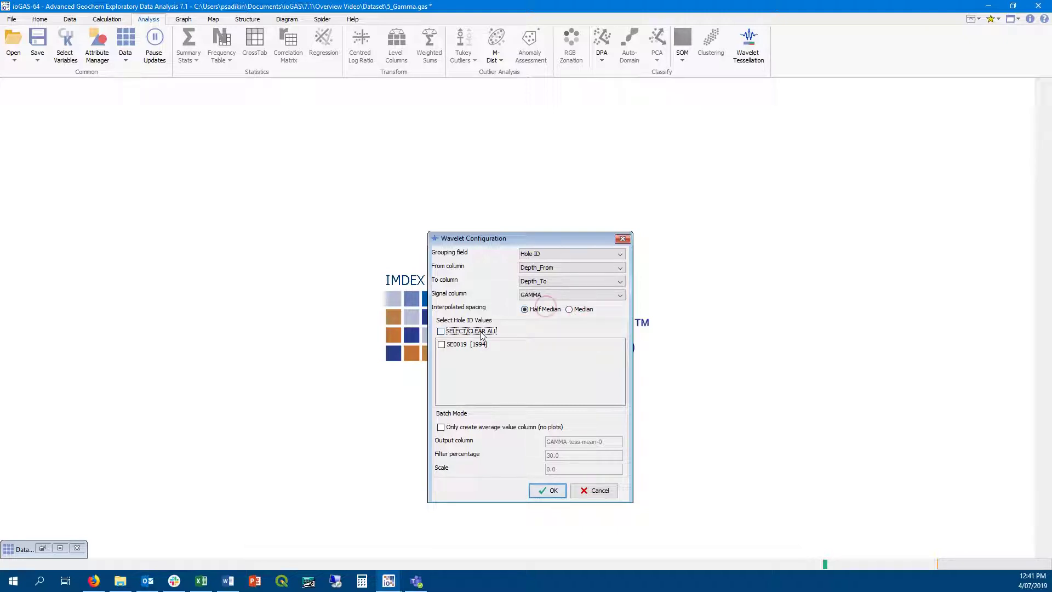
left_click(548, 491)
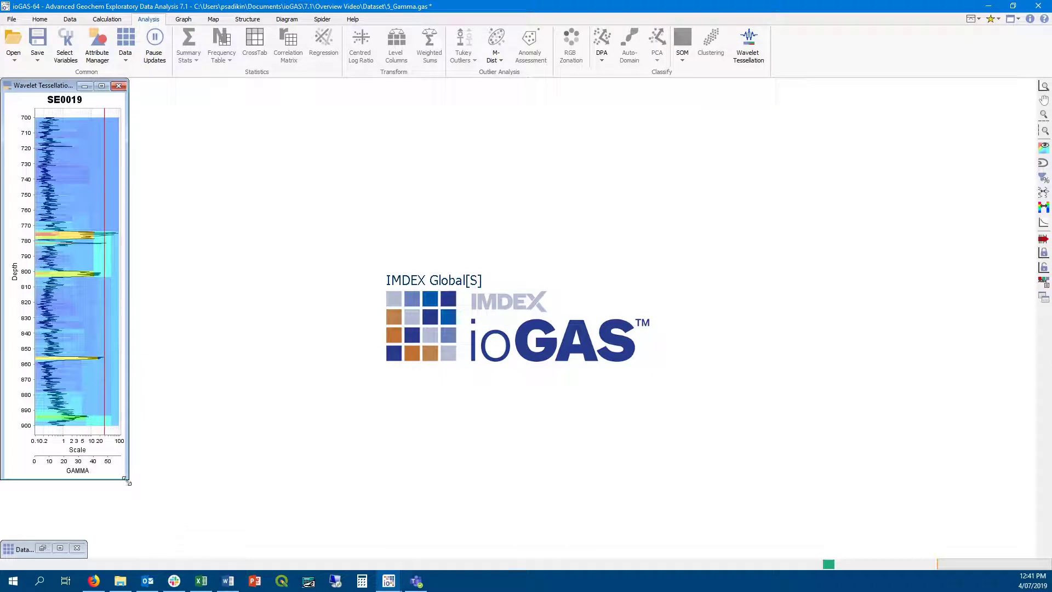
left_click_drag(126, 480, 189, 560)
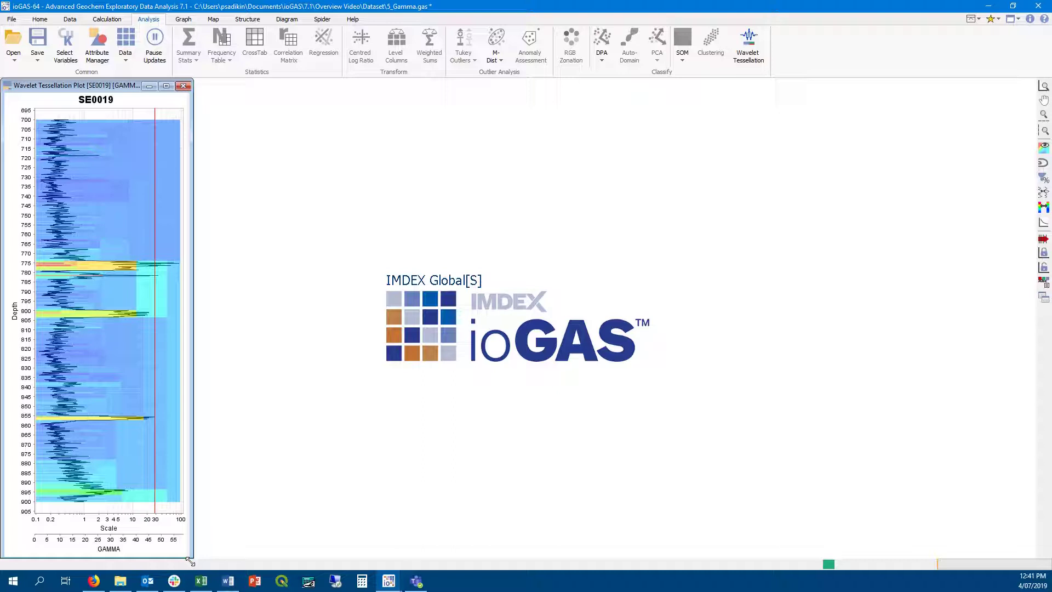
Step: Change the colouring mode of the tessellation plot to Percentile
left_click(1043, 208)
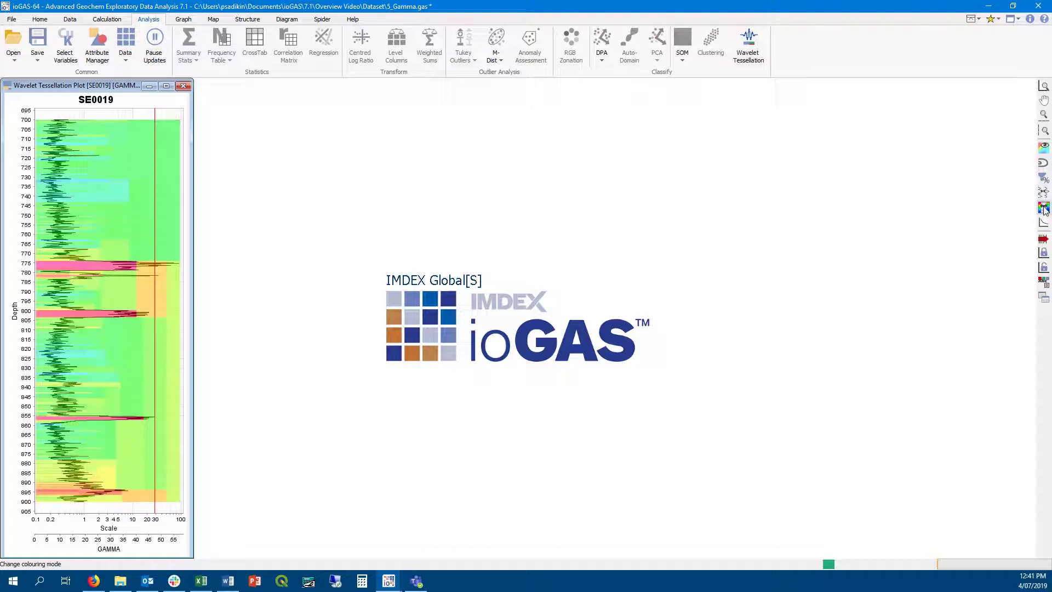
left_click(1043, 209)
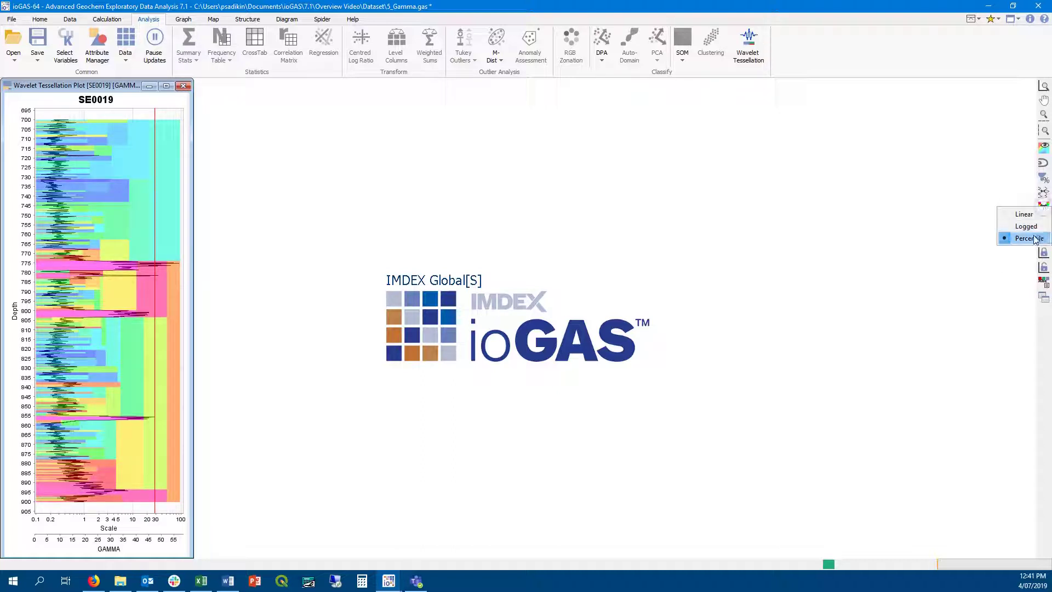
left_click(937, 247)
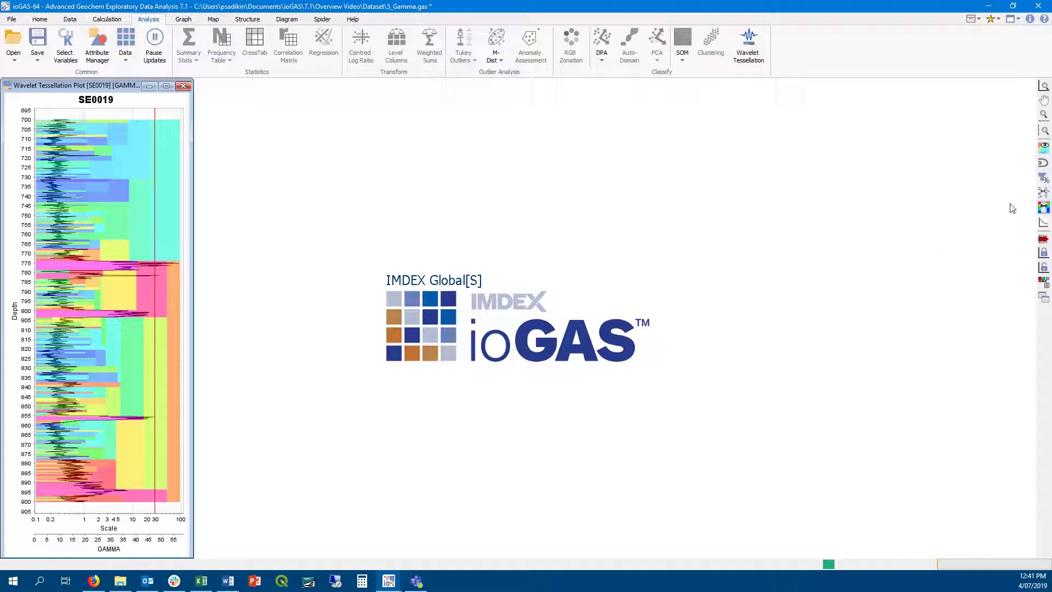
Step: Cycle the line mode of the tessellation plot, including Original Data, and set it to Off
left_click(1045, 194)
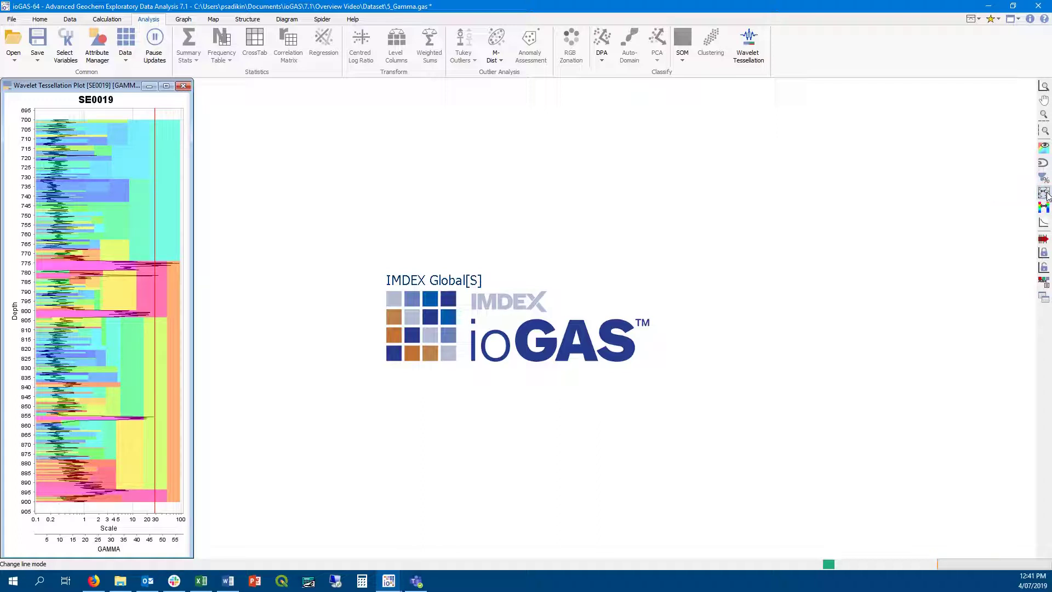
left_click(1045, 194)
left_click(1044, 193)
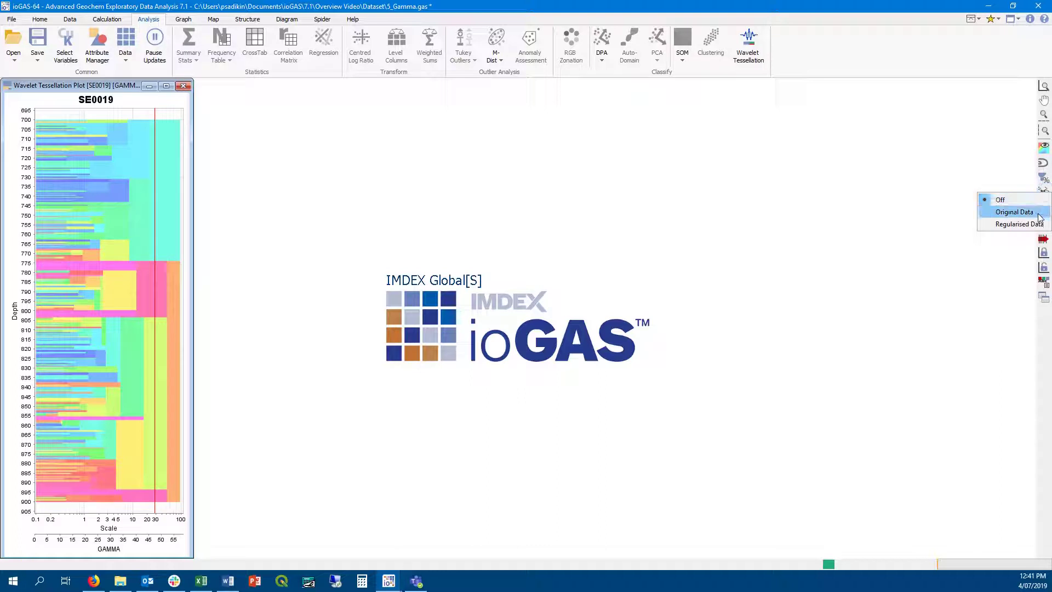
left_click(1040, 218)
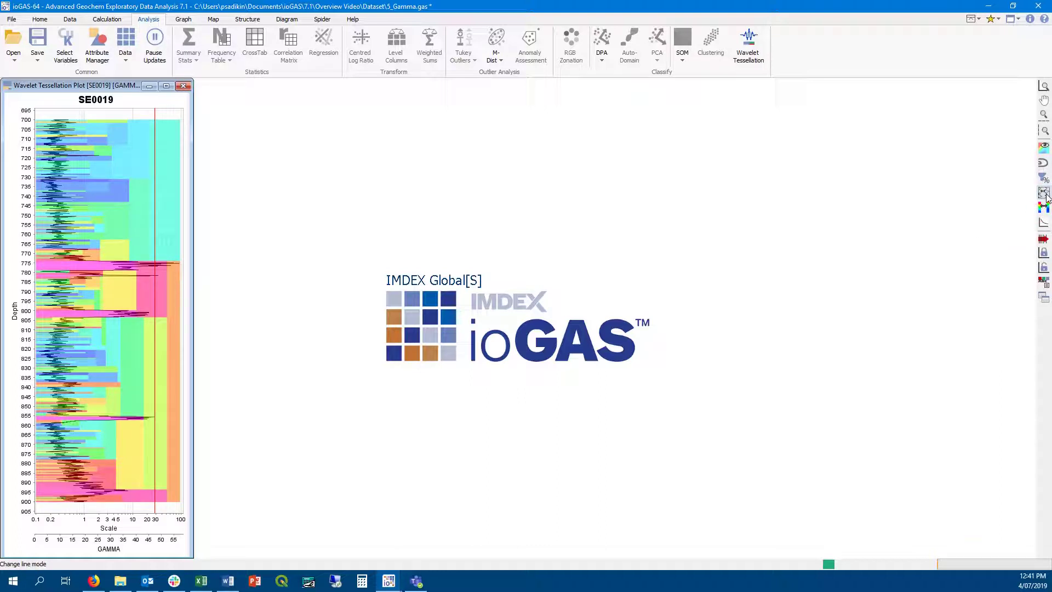
left_click(1045, 194)
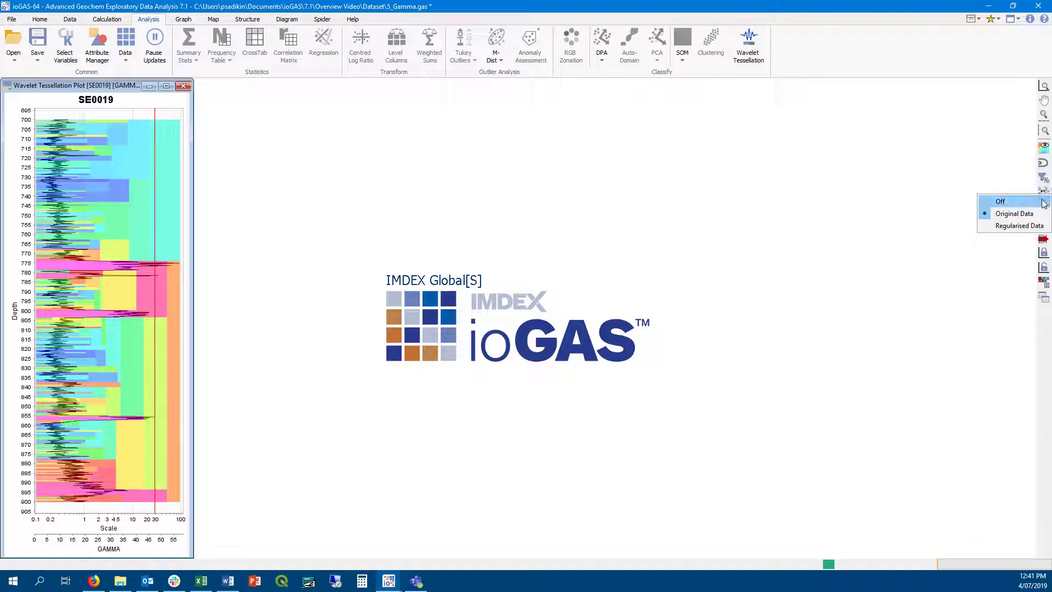
left_click(1041, 205)
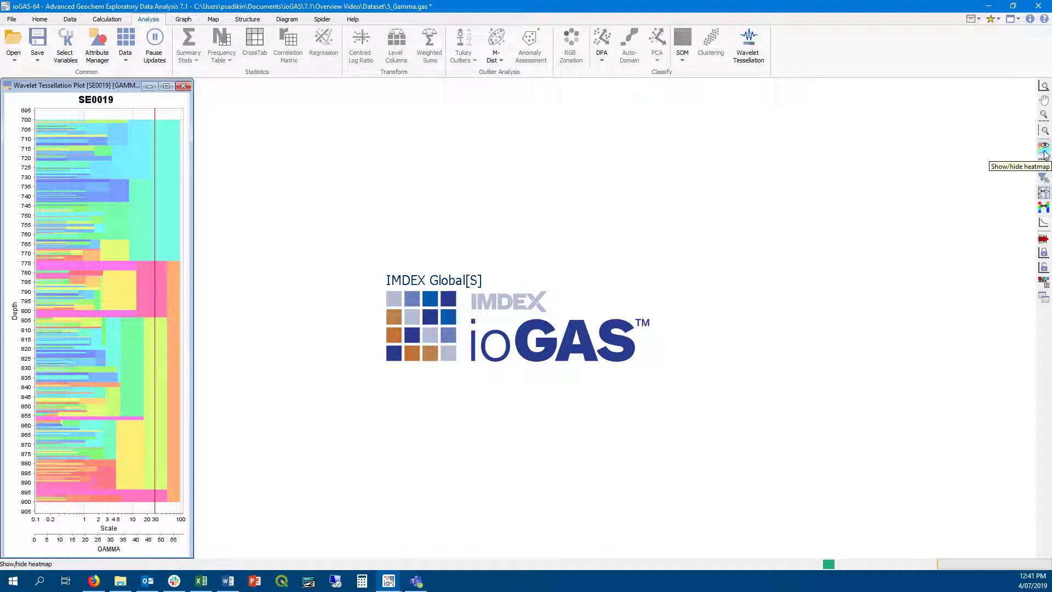
Step: Show the heatmap and try the tessellation filter at 90% and 10%, setting it back to 30%
left_click(1044, 150)
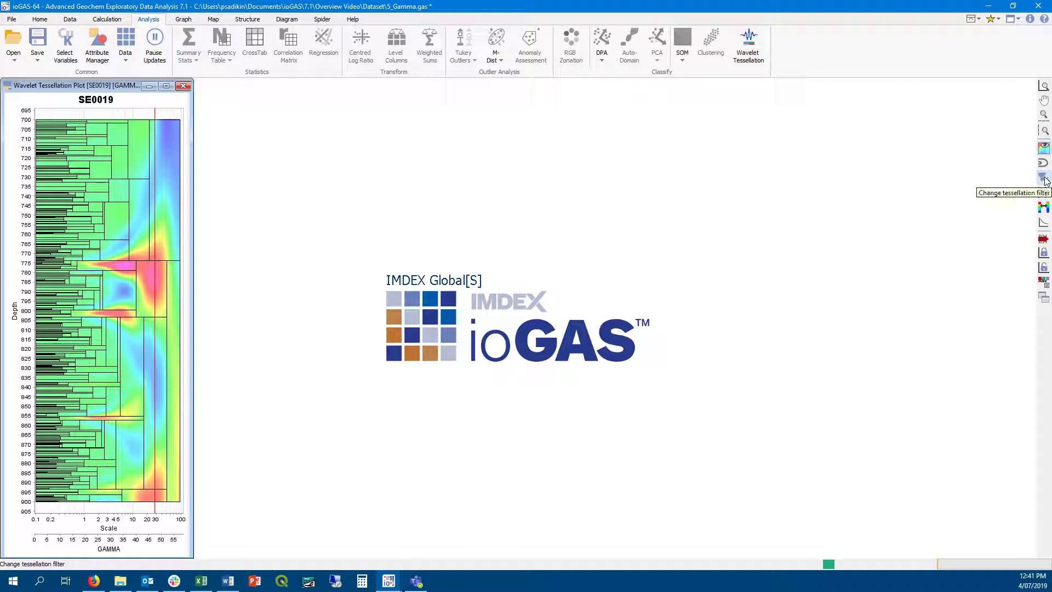
left_click(1045, 179)
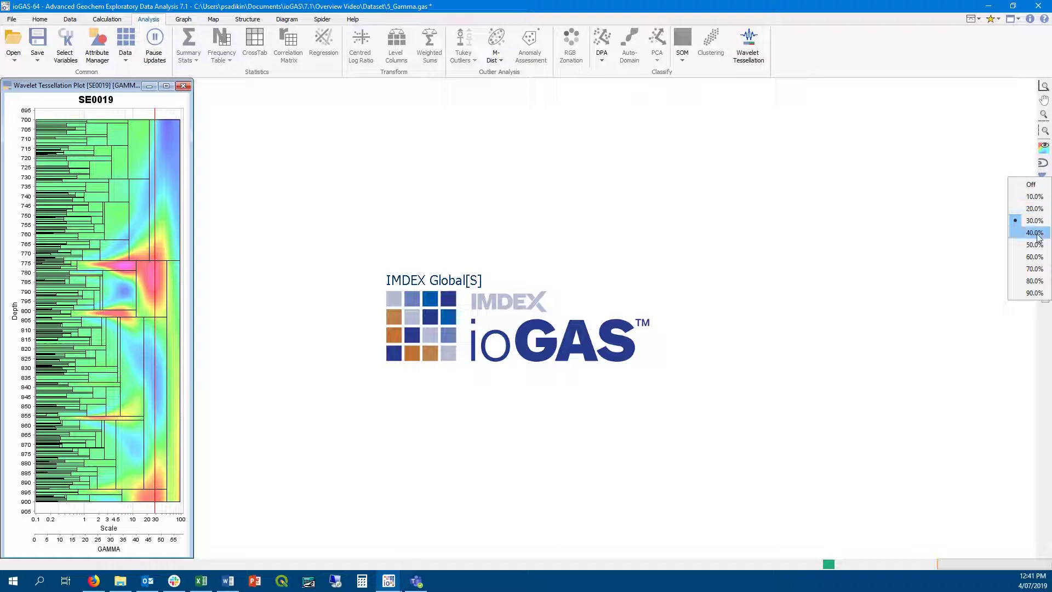
left_click(1034, 293)
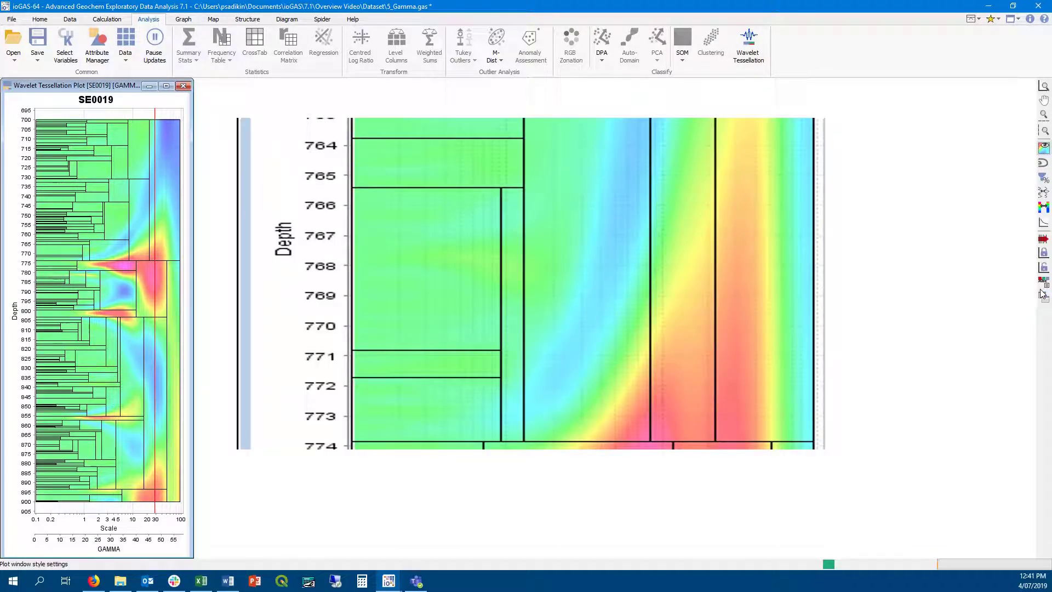
left_click(1043, 179)
left_click(1036, 199)
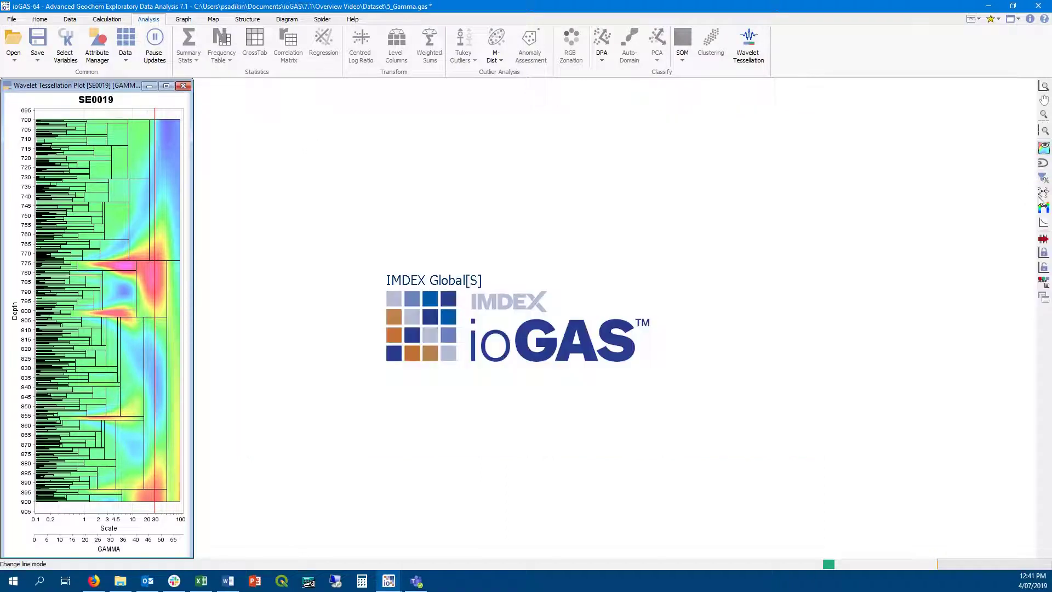
left_click(1040, 183)
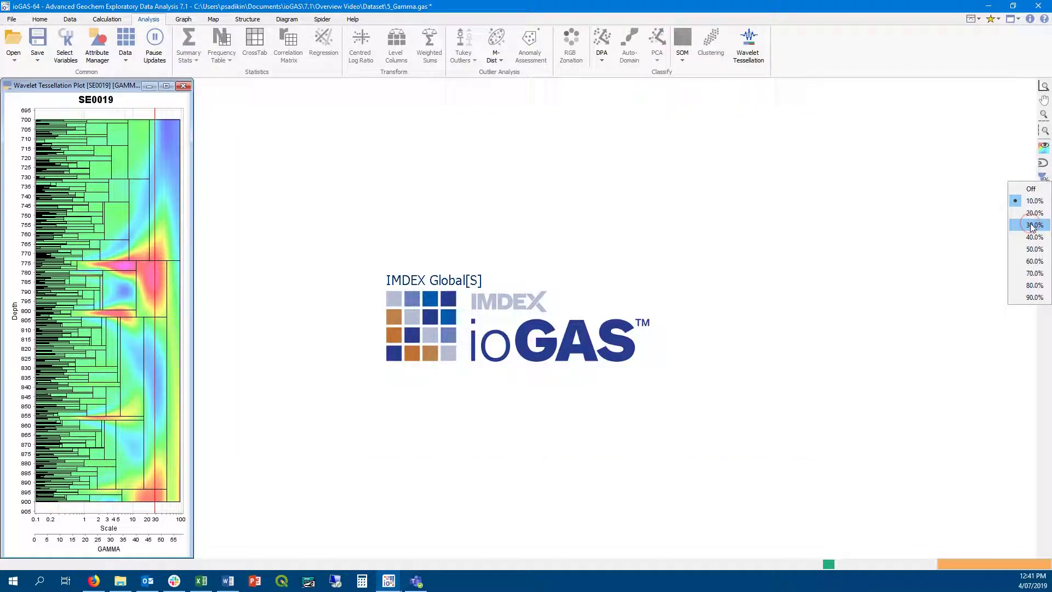
left_click(1033, 226)
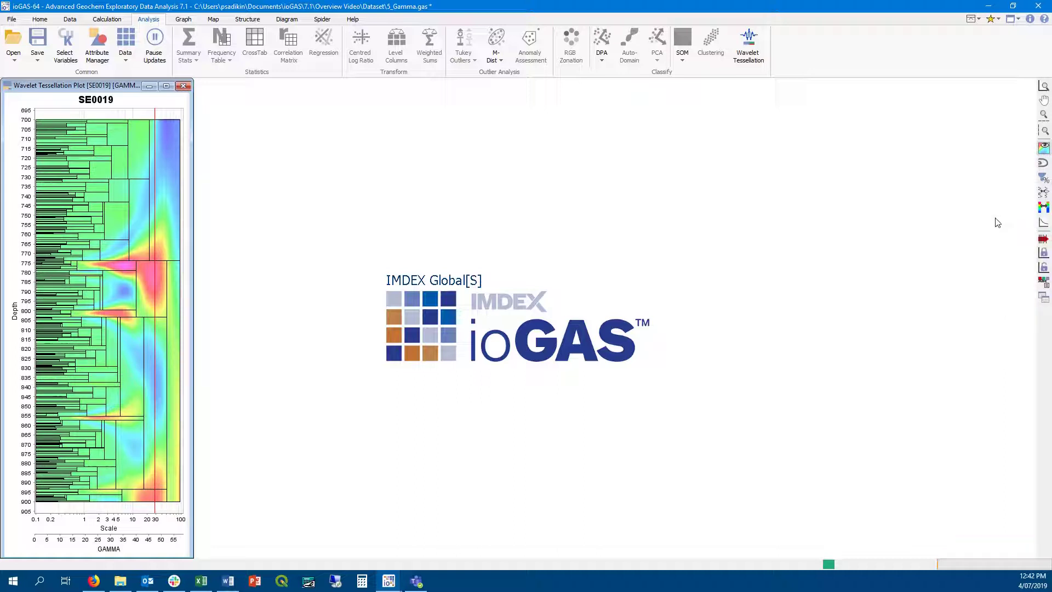
Step: Show the contours over the heatmap briefly, and hide both the contours and the heatmap
left_click(1043, 164)
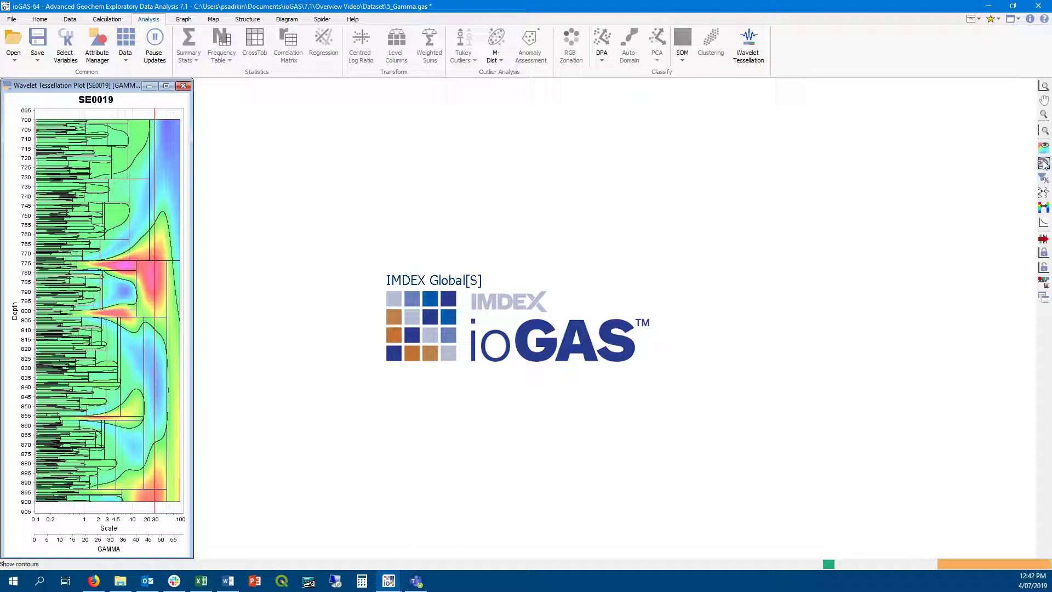
left_click(1044, 163)
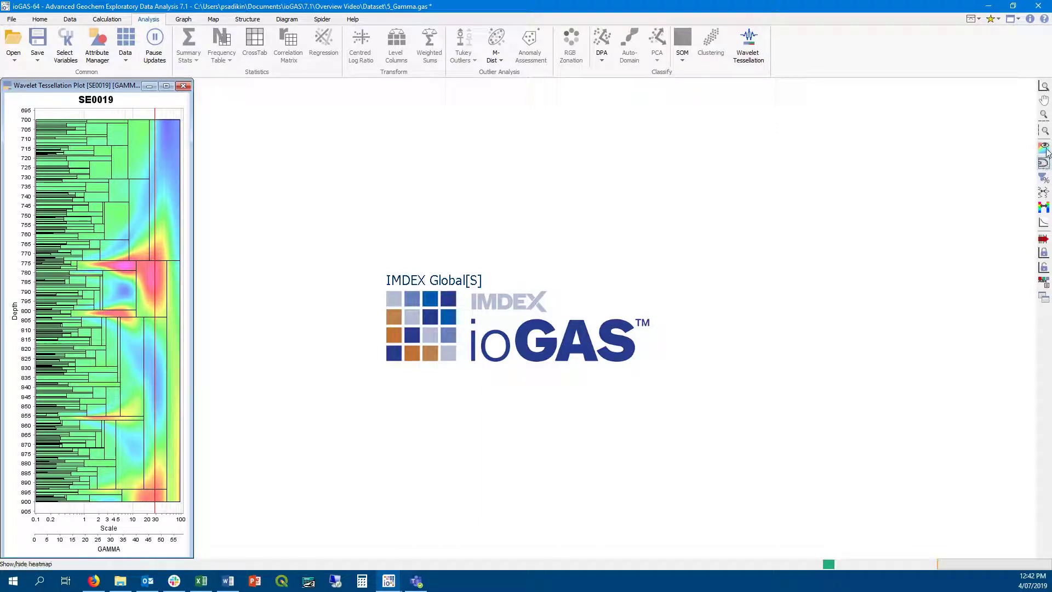
left_click(1044, 148)
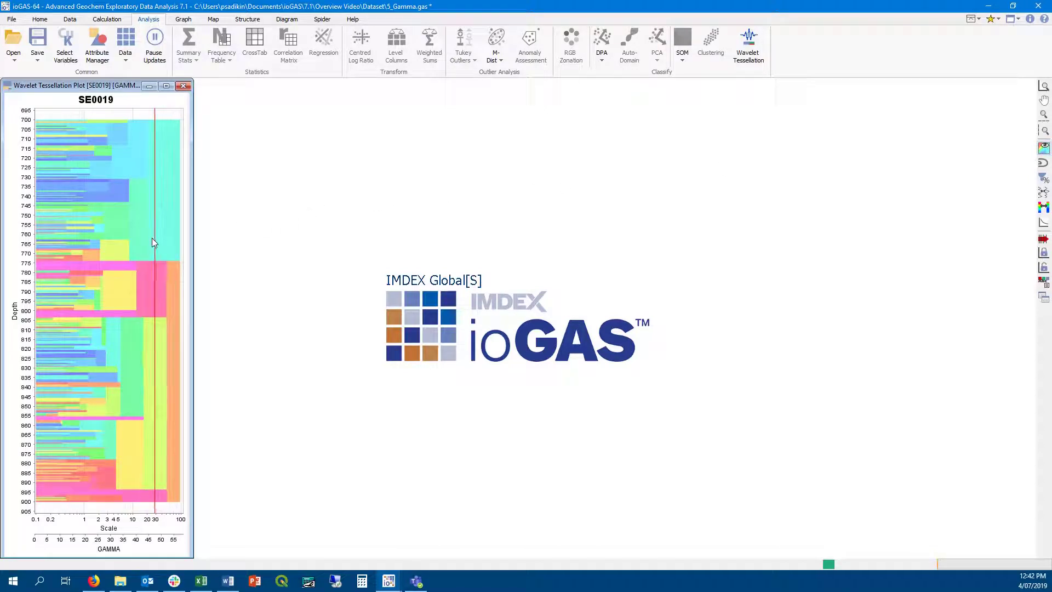
Step: Create a tessellation mean column for hole SE0019 at a scale of about 34.88 with a 30% filter
mouse_move(152, 239)
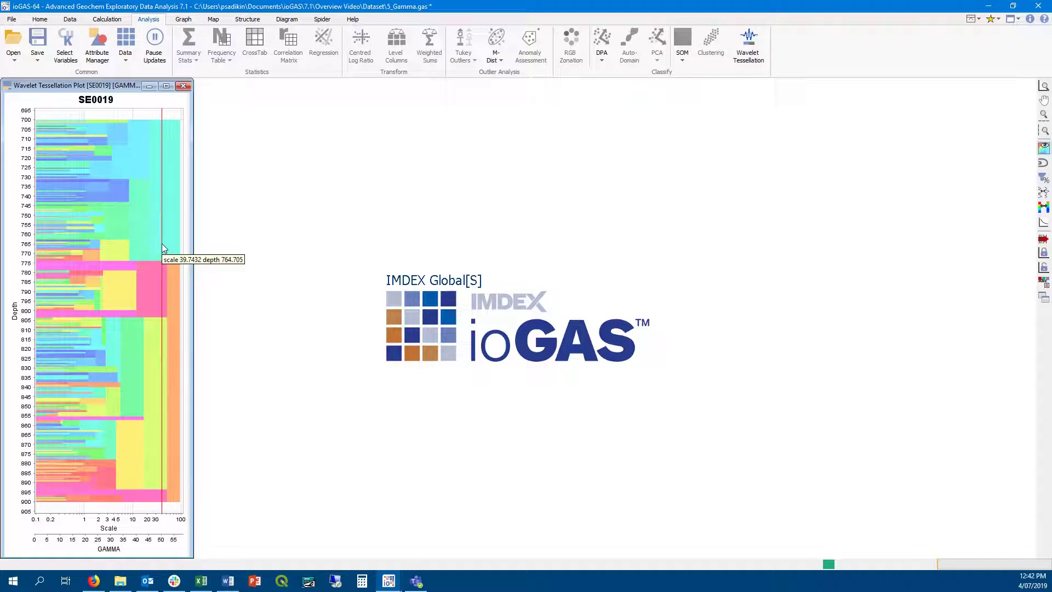
left_click(159, 243)
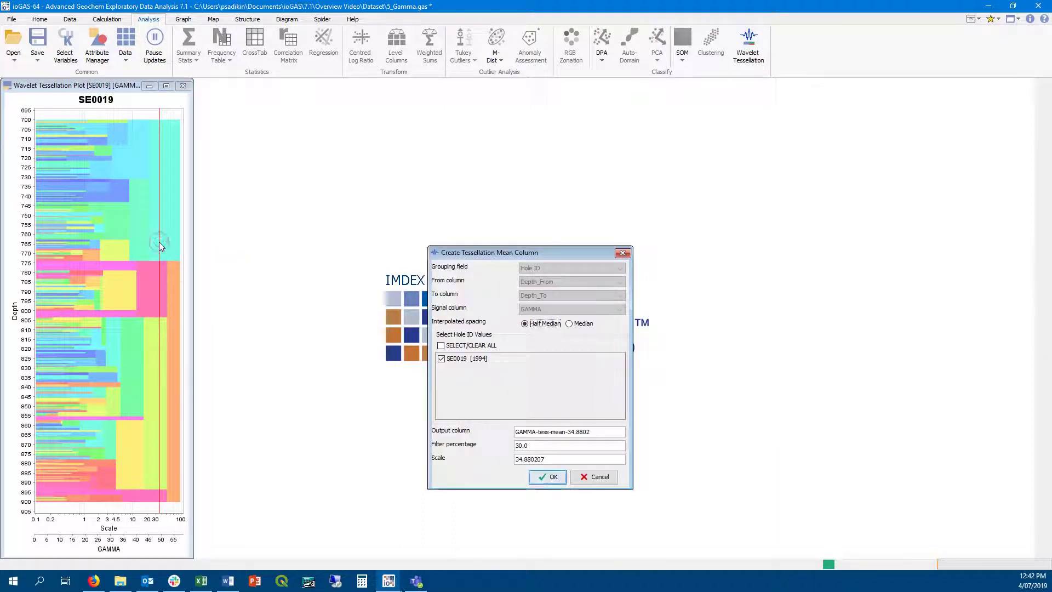
left_click(546, 476)
left_click(522, 315)
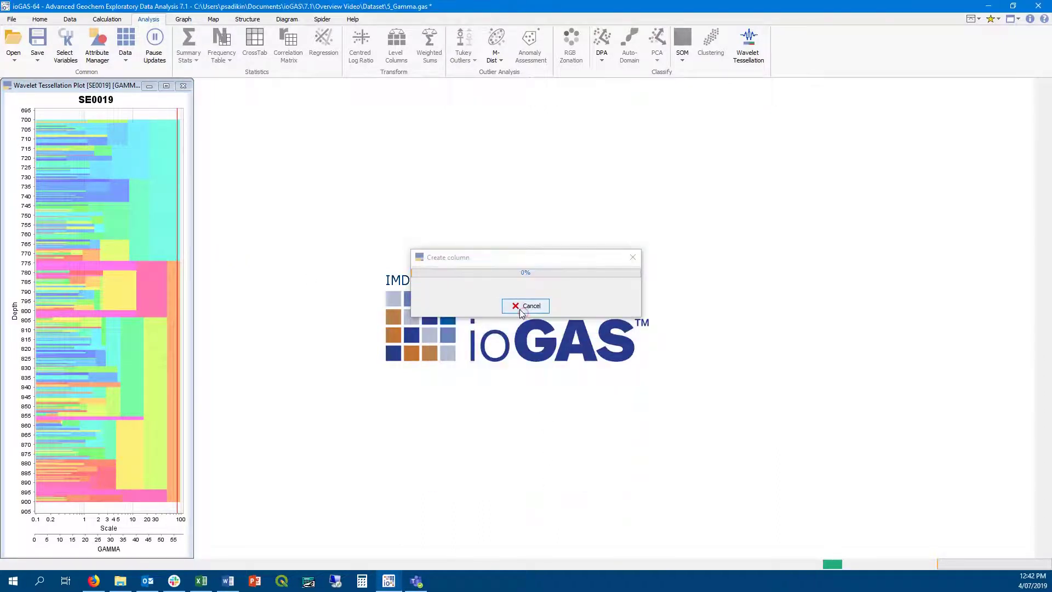
Step: Select the new GAMMA tessellation mean column as the only active variable
left_click(65, 43)
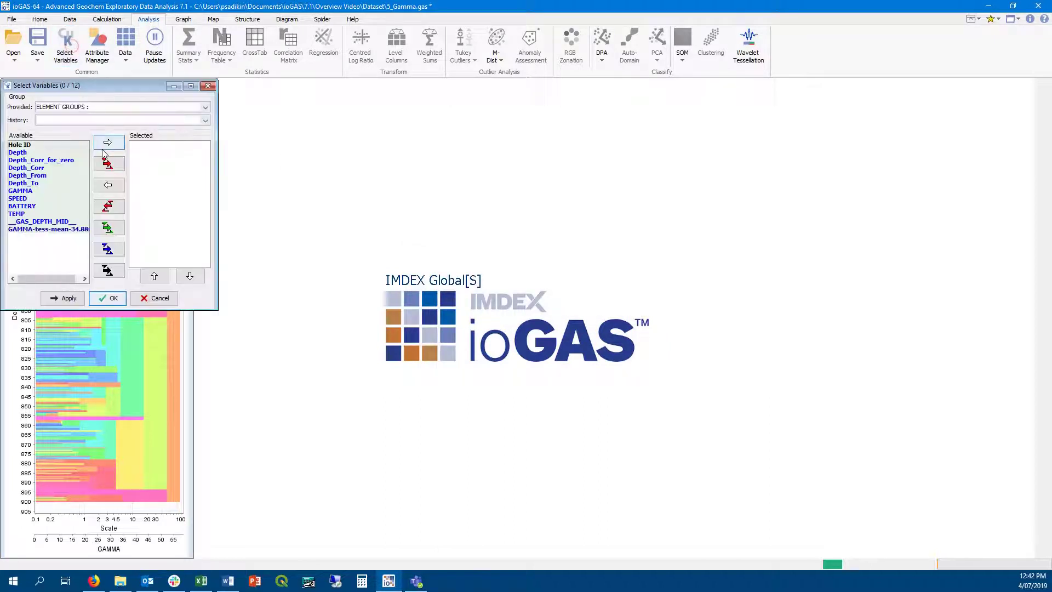
left_click(49, 229)
double_click(77, 229)
left_click(112, 299)
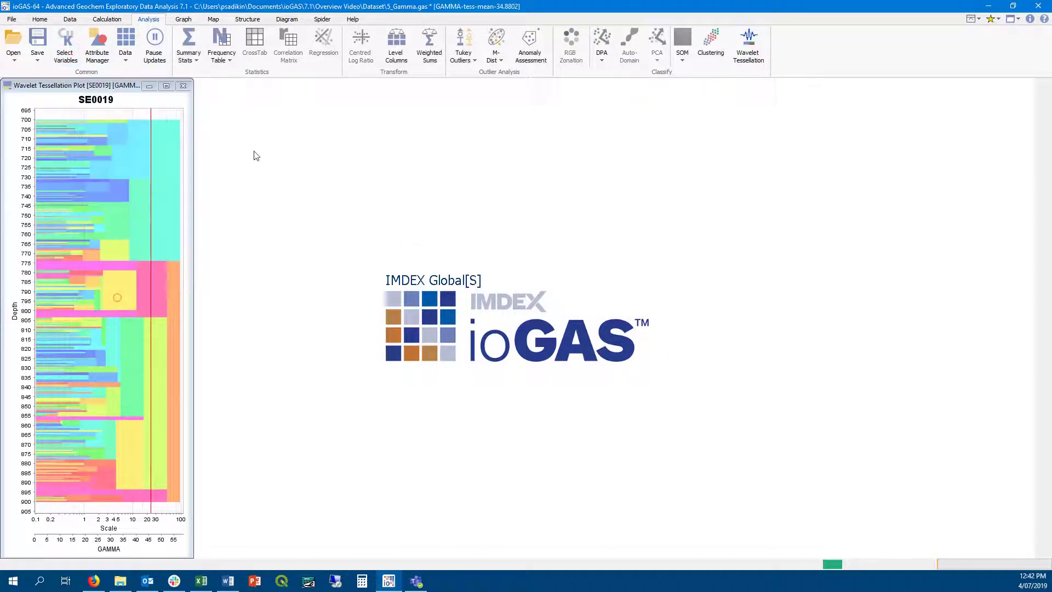
Step: Create a multi-trace downhole plot of the GAMMA tessellation mean for hole SE0019 and place it beside the wavelet tessellation plot
left_click(183, 19)
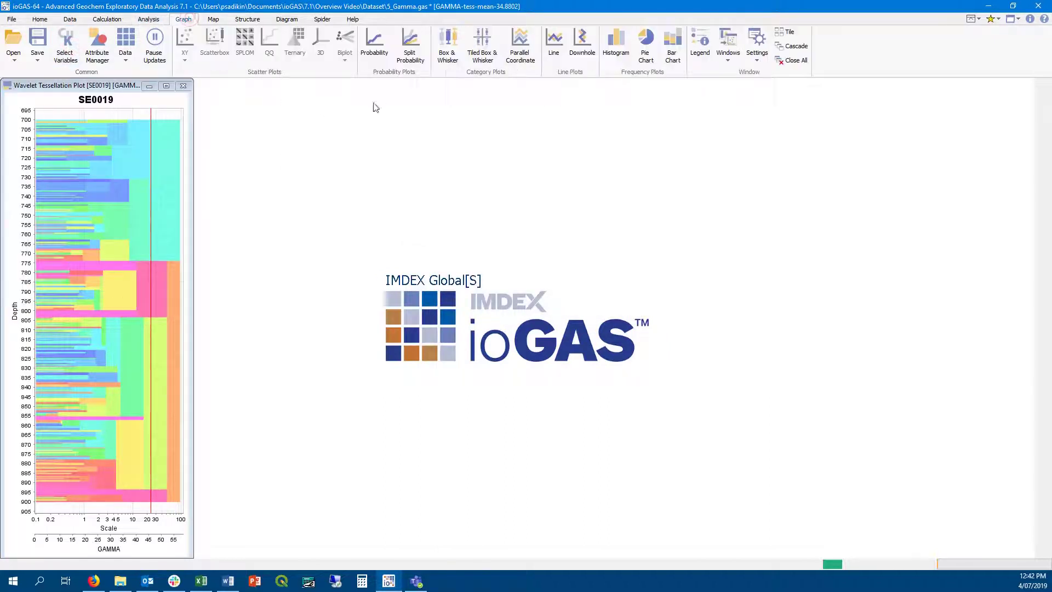
left_click(596, 53)
left_click(543, 396)
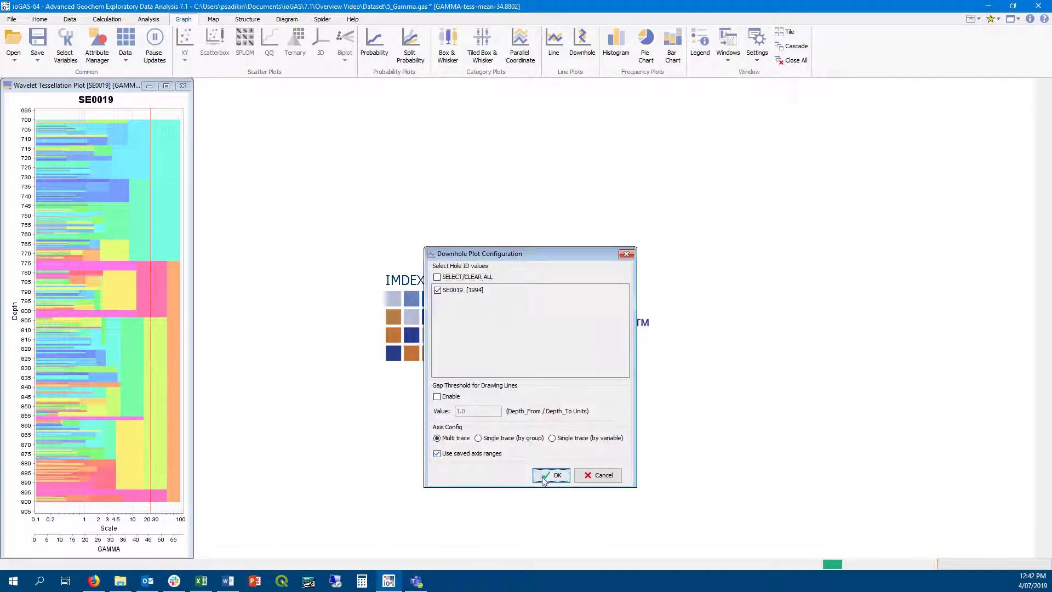
left_click(550, 474)
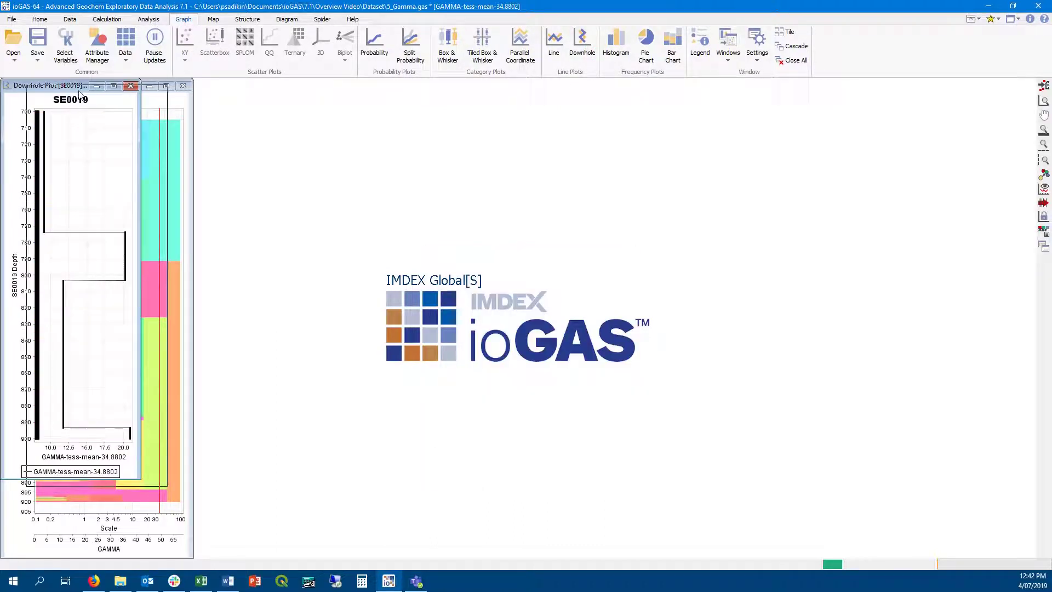
left_click_drag(80, 94, 264, 108)
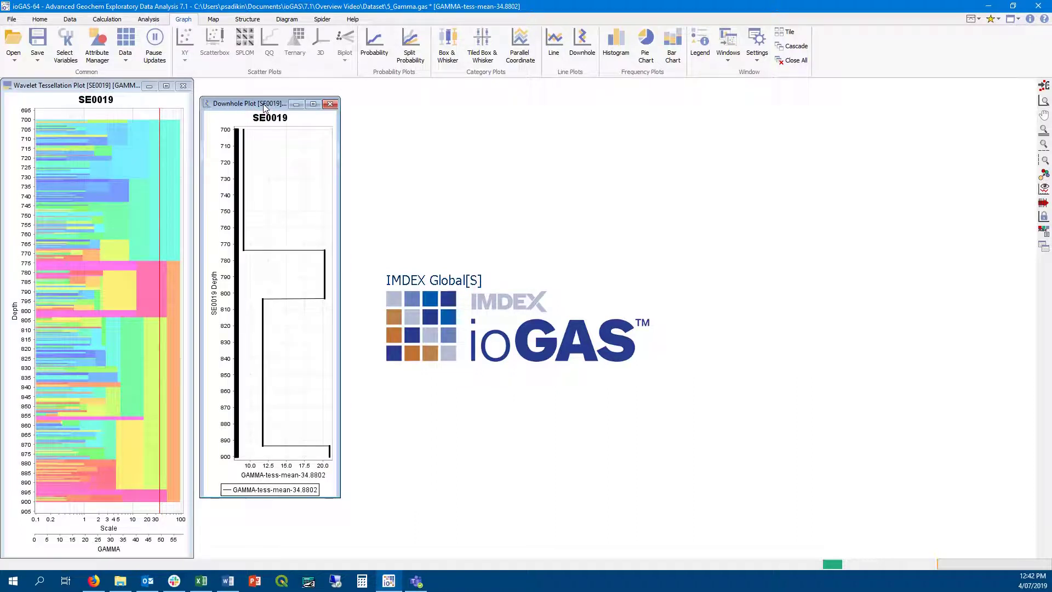
Step: Make GAMMA the only selected variable and create a multi-trace downhole plot of it for hole SE0019
left_click(65, 42)
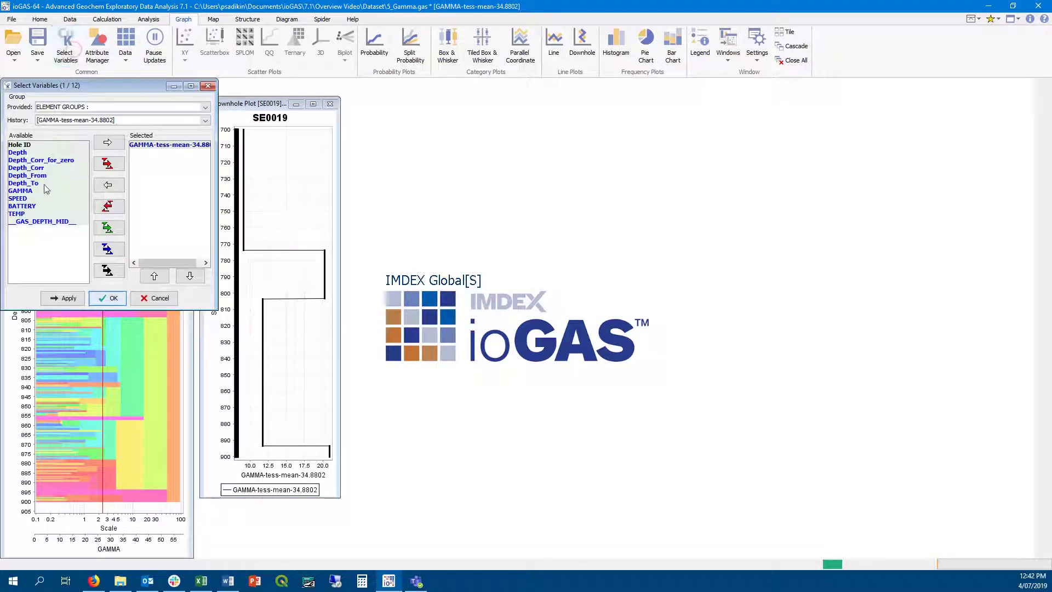
left_click(108, 206)
double_click(81, 191)
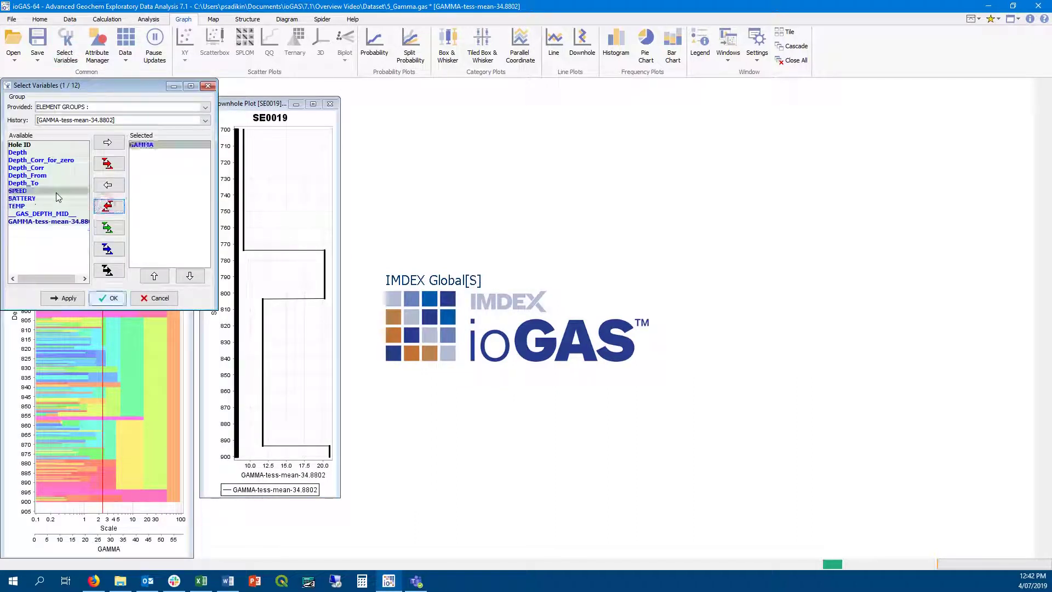
left_click(112, 298)
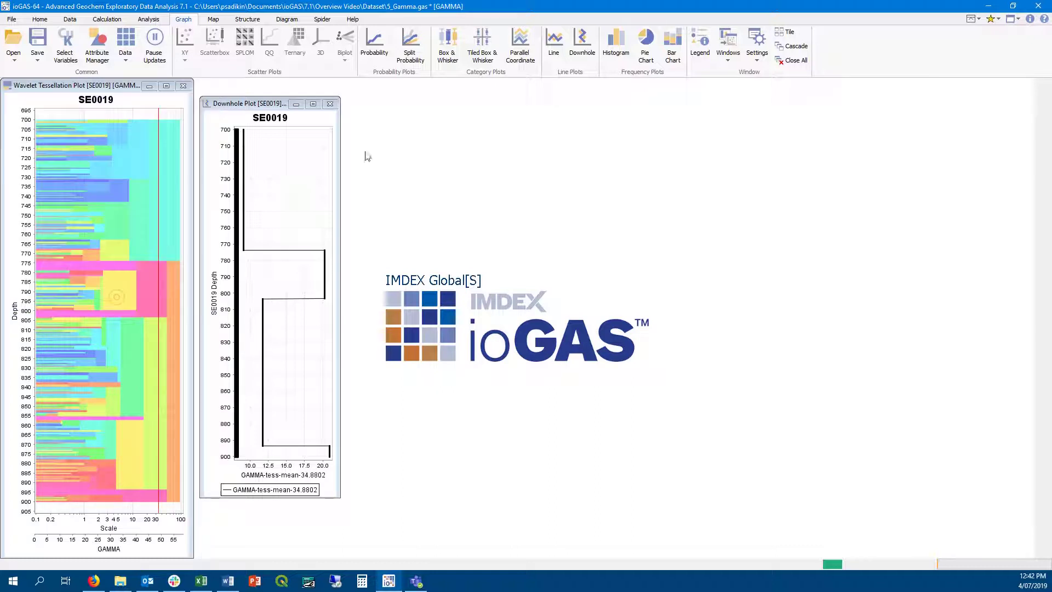
left_click(582, 44)
left_click(542, 397)
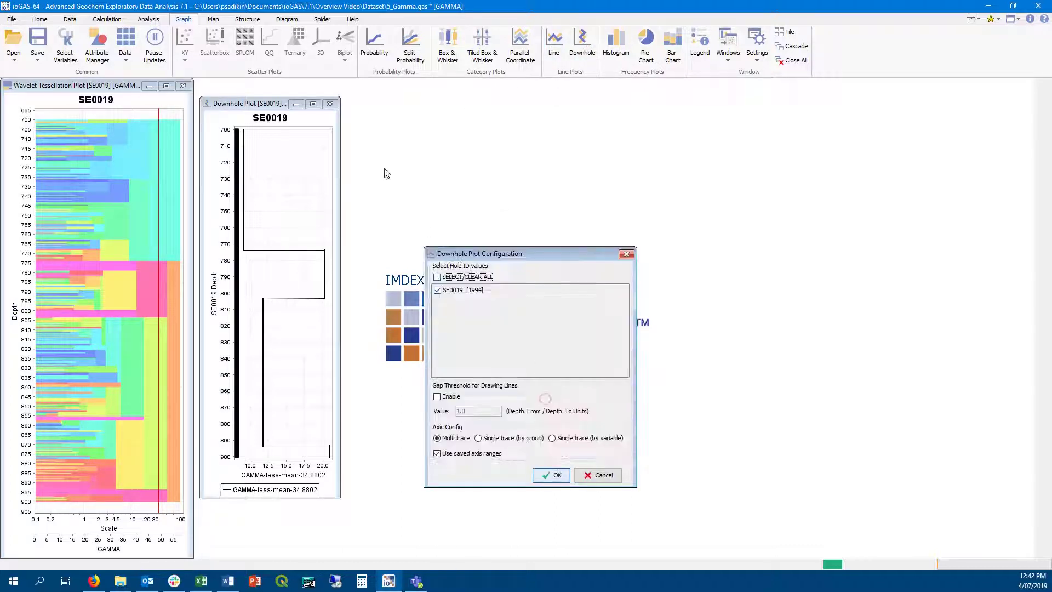
left_click(551, 475)
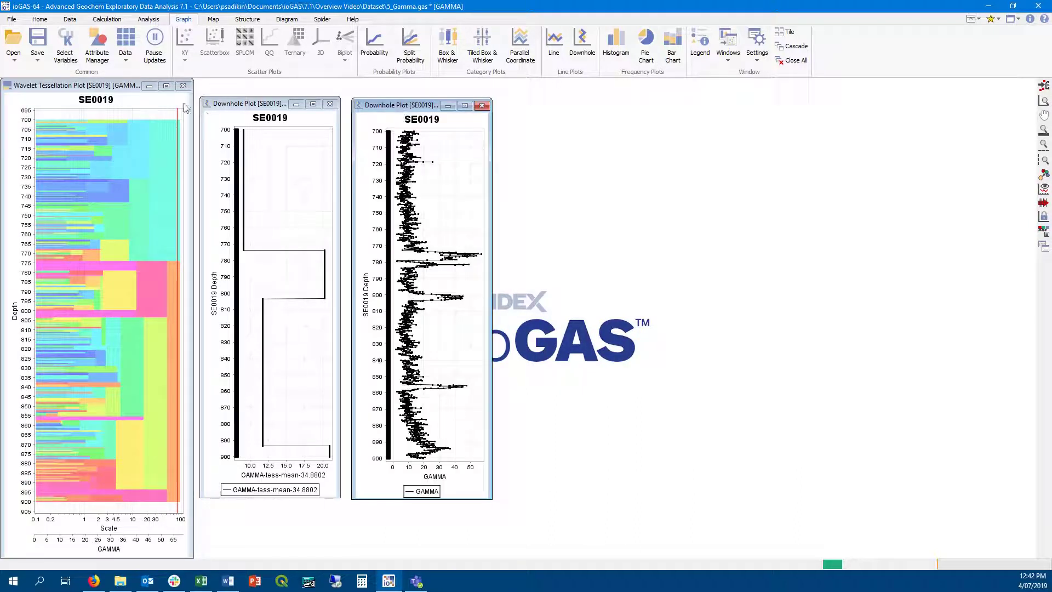
Step: Auto-attribute colours from the GAMMA-tess-mean-34.8802 column in 10 equal ranges, and close the Attribute Manager
left_click(97, 46)
left_click_drag(497, 185, 642, 203)
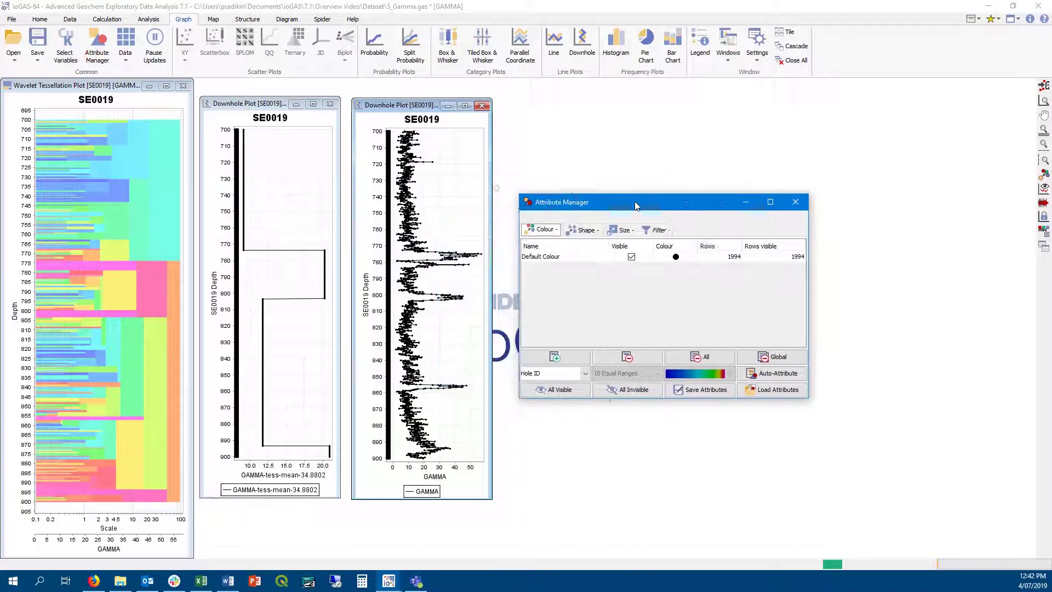
left_click(585, 374)
left_click(573, 464)
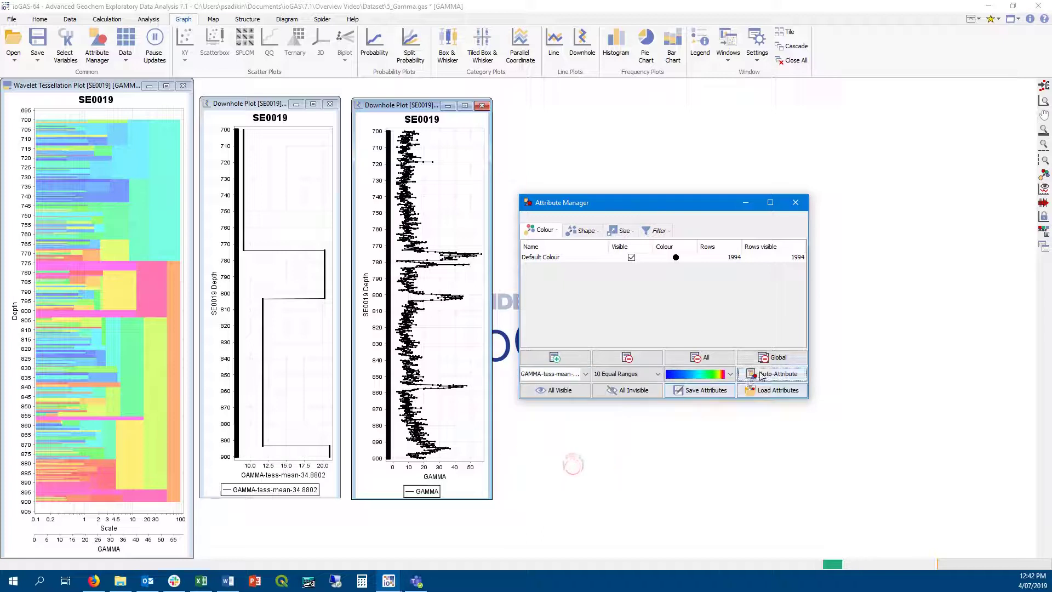
left_click(762, 376)
left_click(395, 114)
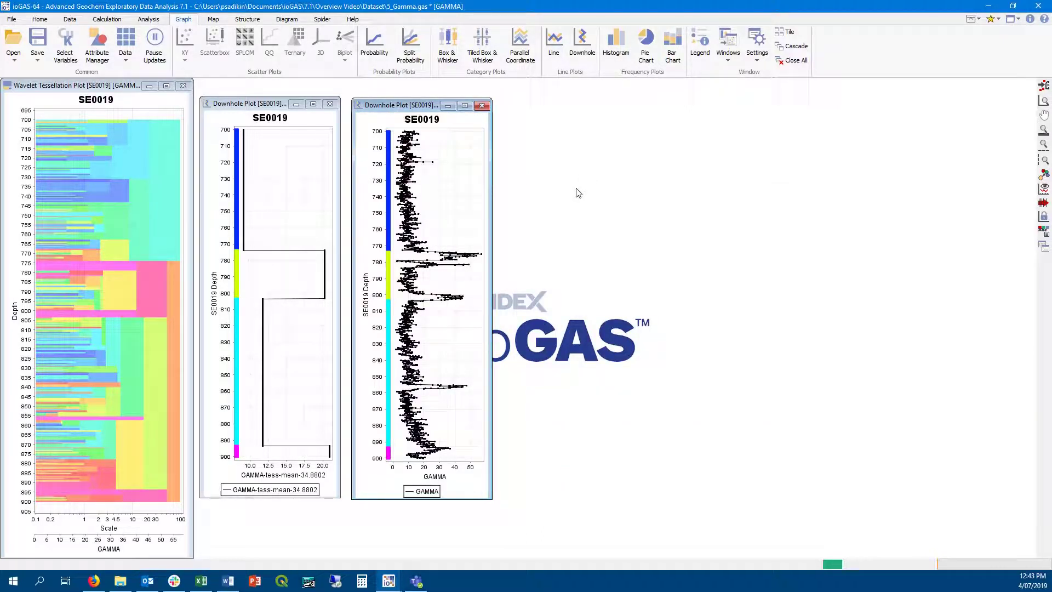
Step: Plot tile count against sum of squares for the tessellation, place it beside the downhole plots and check points near the curve's bend
left_click(107, 92)
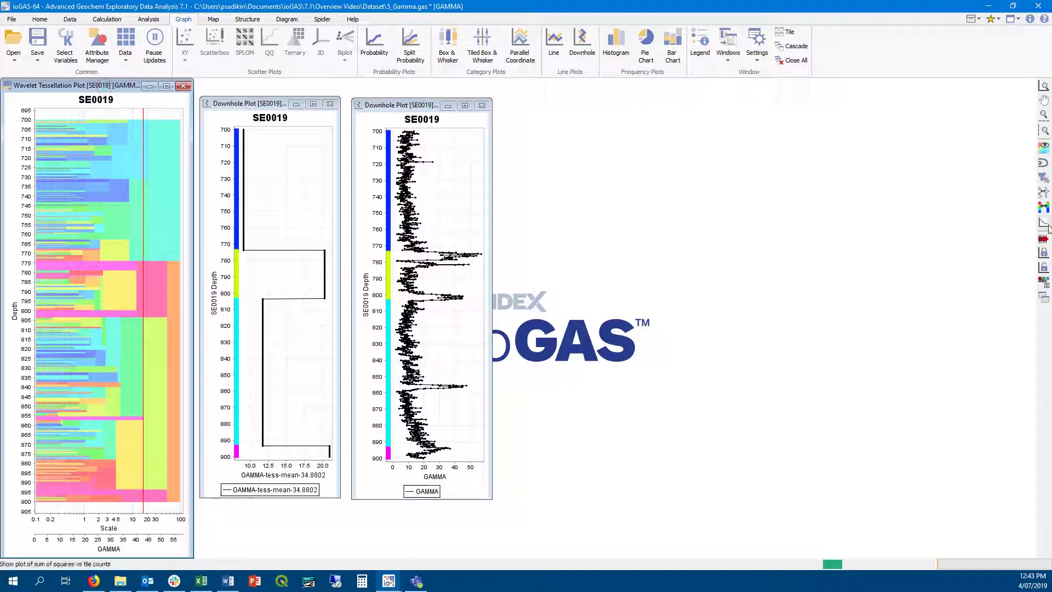
left_click_drag(213, 88, 727, 177)
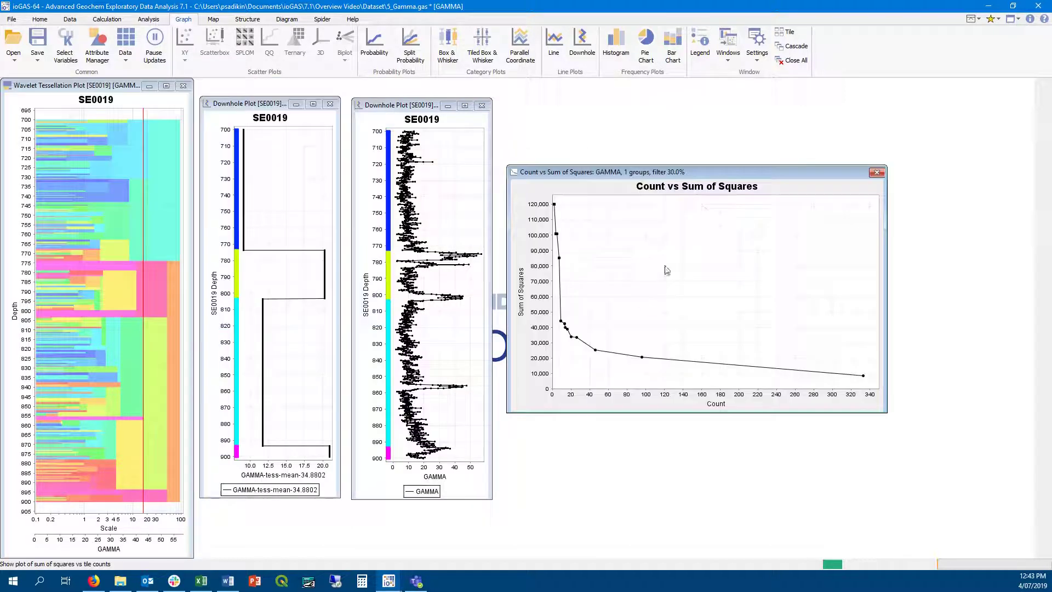
left_click(596, 352)
left_click(577, 340)
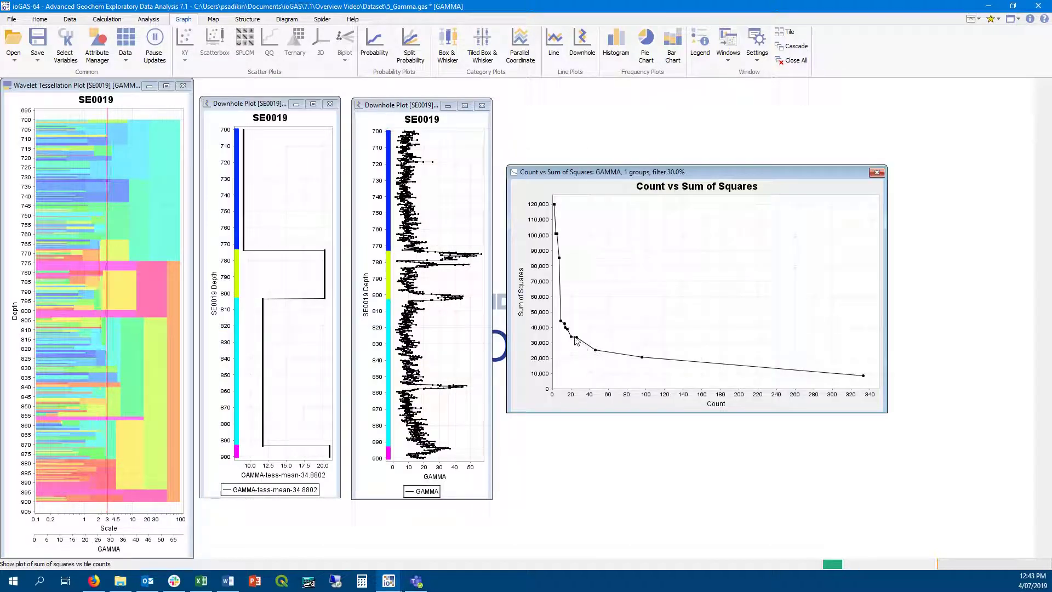
Step: Create a tessellation mean column for hole SE0019 from the curve point at scale 3.9197 with a 30% filter
left_click(571, 338)
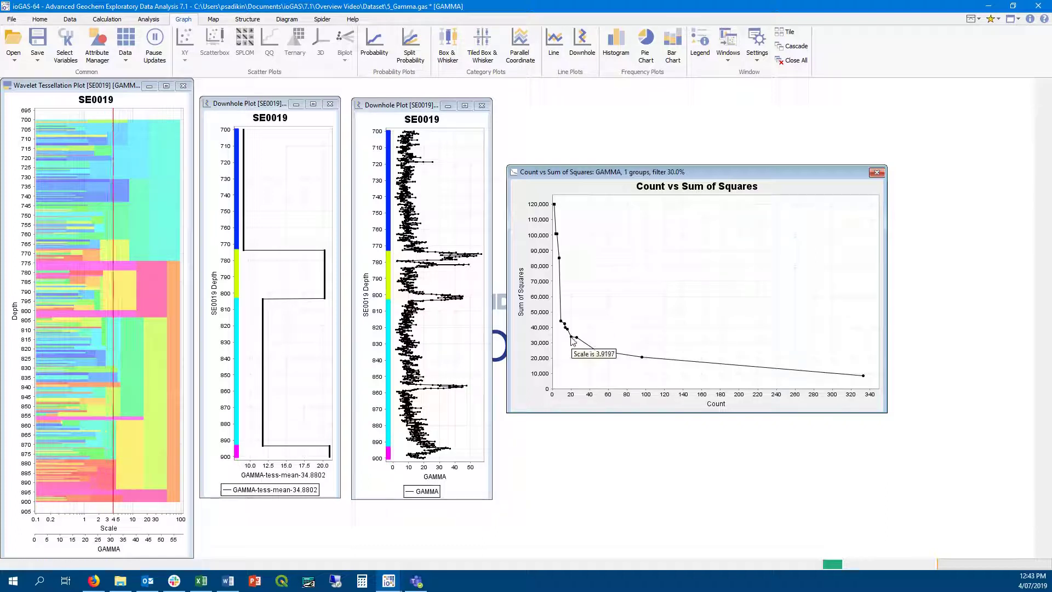
double_click(572, 339)
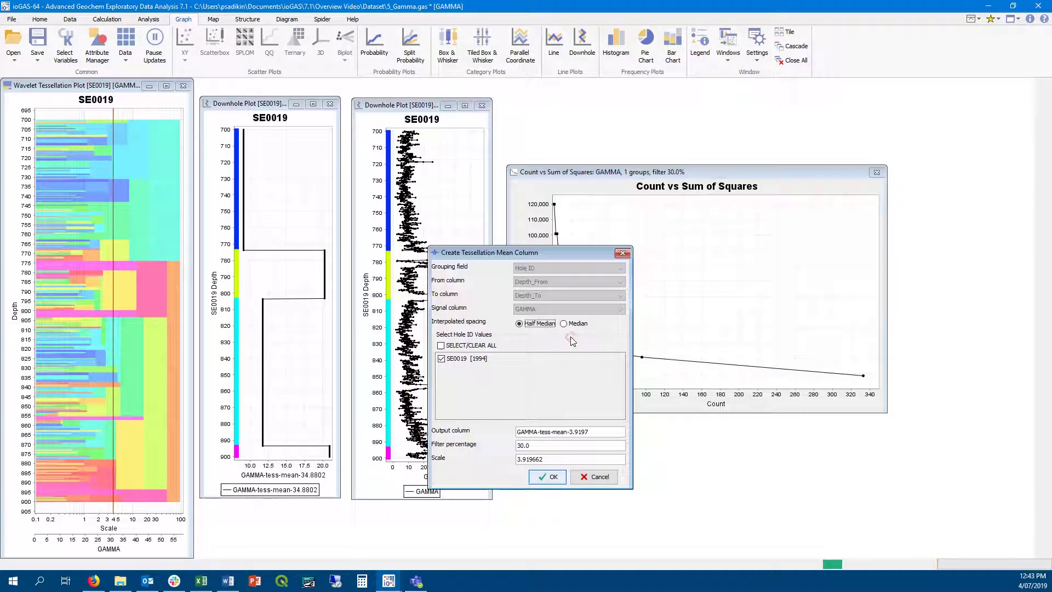
left_click(550, 480)
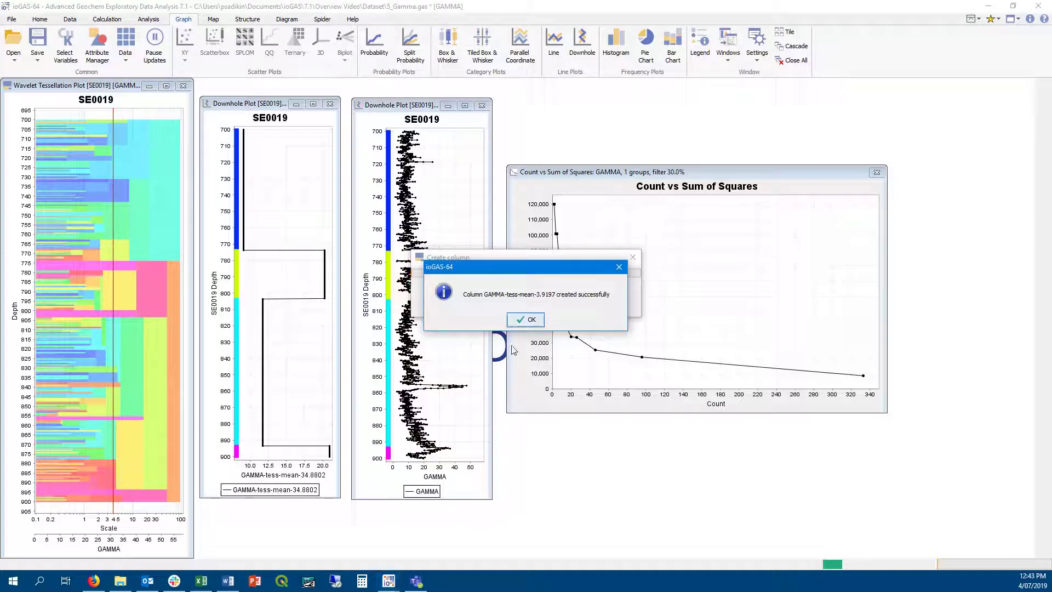
left_click(519, 319)
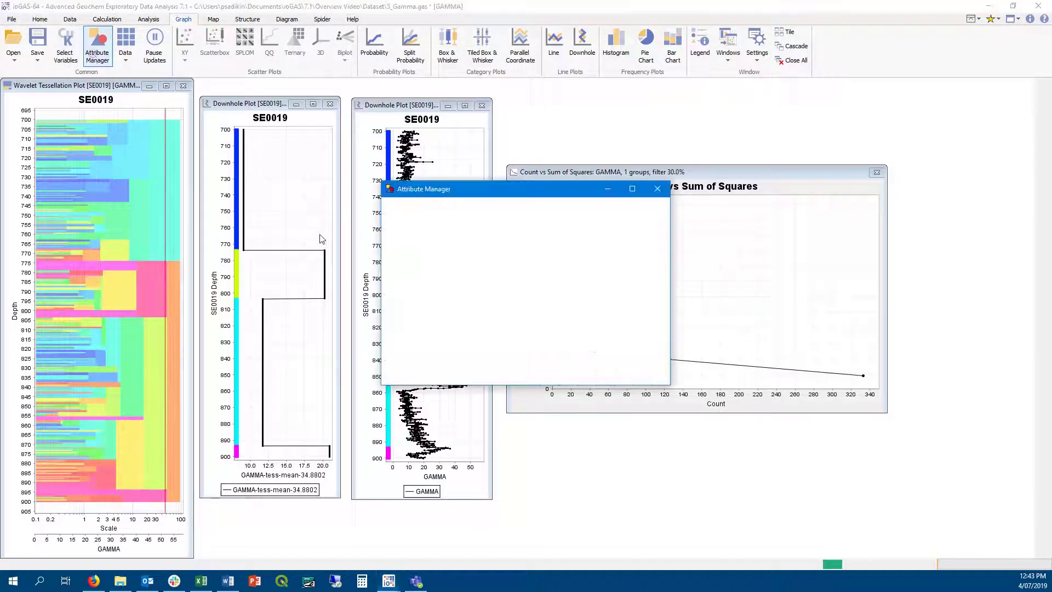
Step: Recolour the data by the GAMMA-tess-mean-3.9197 column in 10 equal ranges, and close the Attribute Manager
left_click(448, 361)
left_click(445, 458)
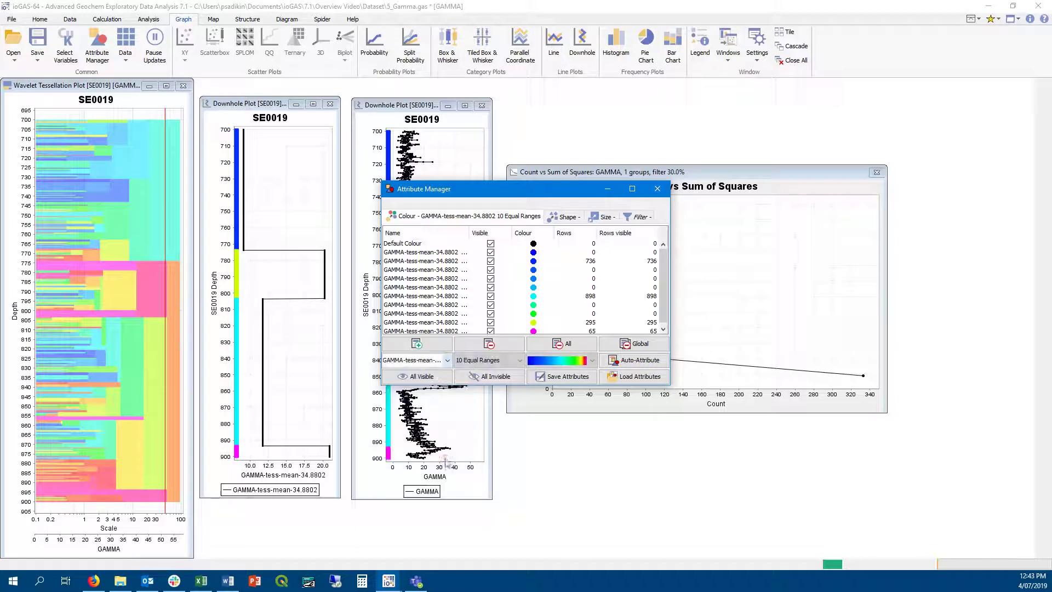
left_click(610, 364)
left_click(503, 329)
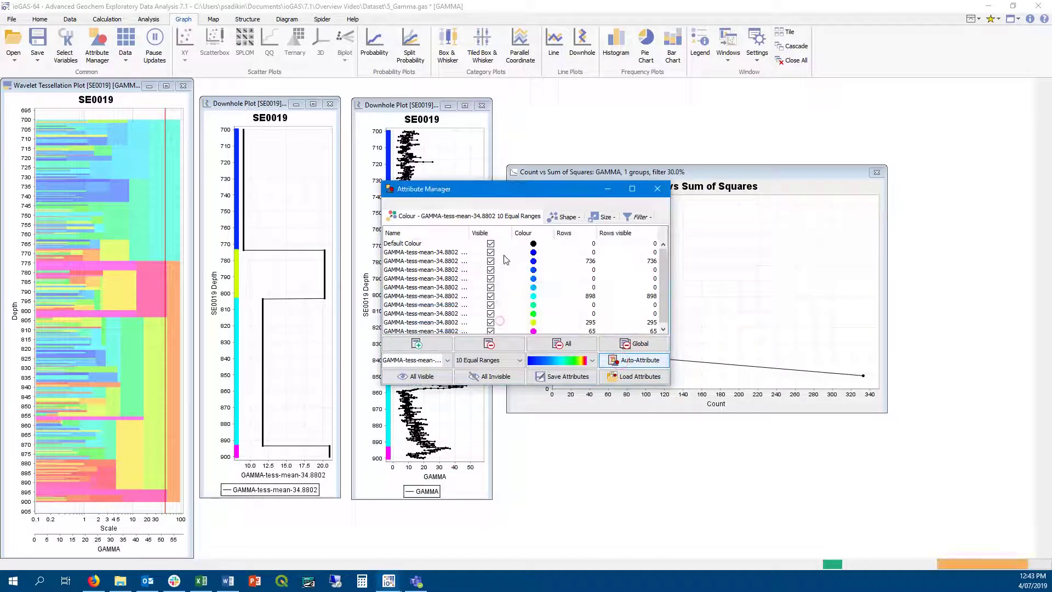
left_click_drag(503, 189, 693, 240)
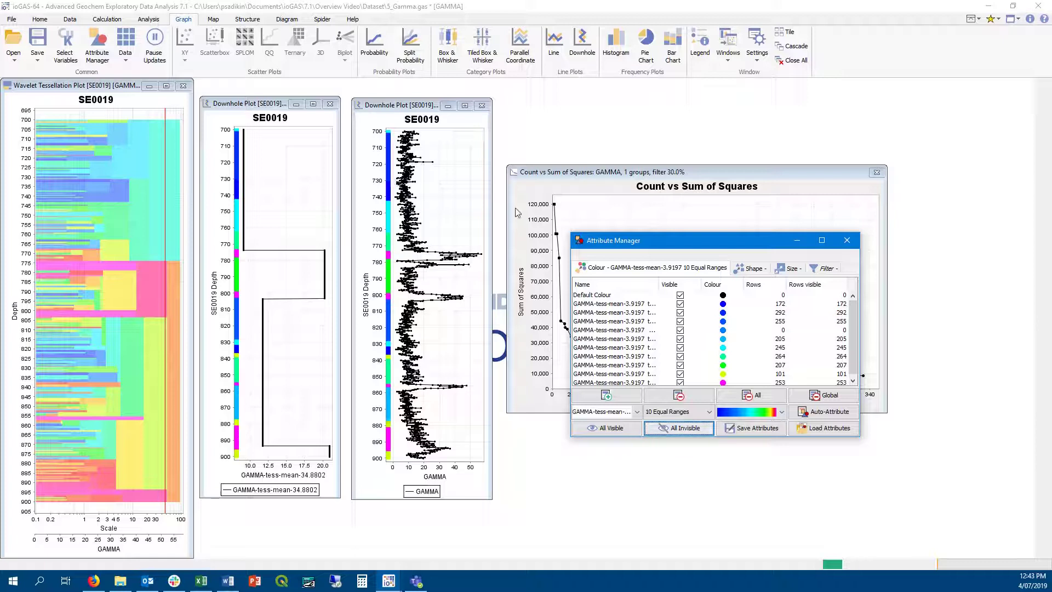
left_click(819, 117)
Step: Run wavelet tessellation in batch mode on GAMMA for hole SE0019, creating only an average value column at scale 5 with a 30% filter
left_click(148, 19)
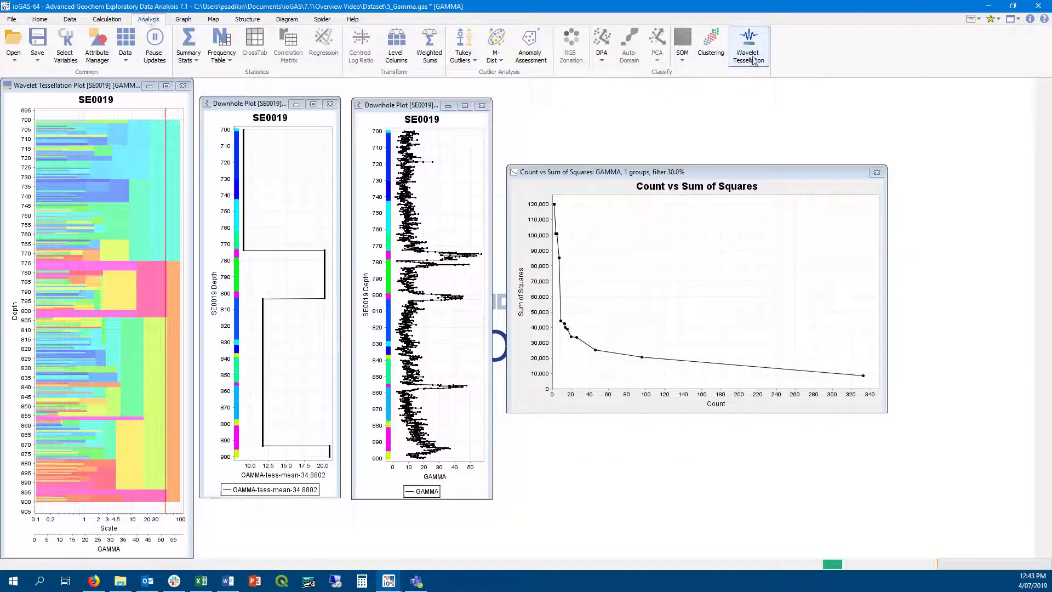
left_click(748, 46)
left_click(524, 430)
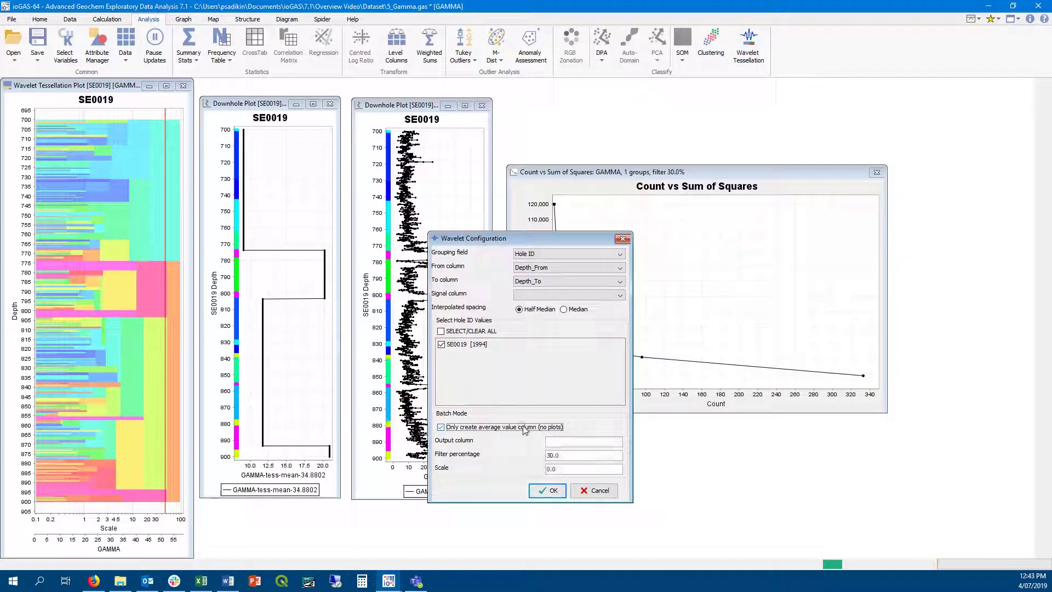
left_click(538, 295)
left_click(544, 358)
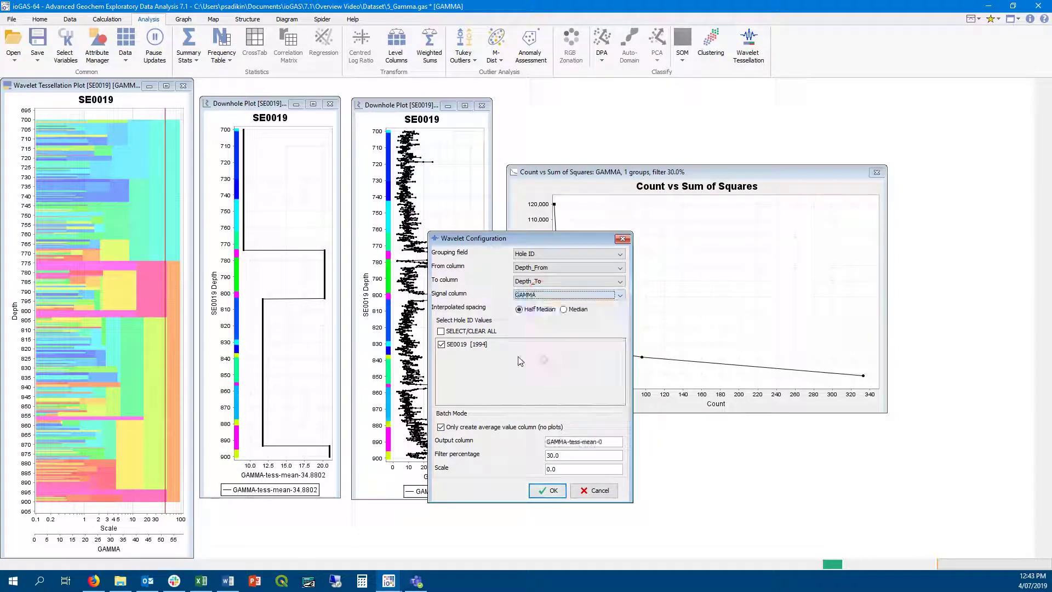
left_click(564, 470)
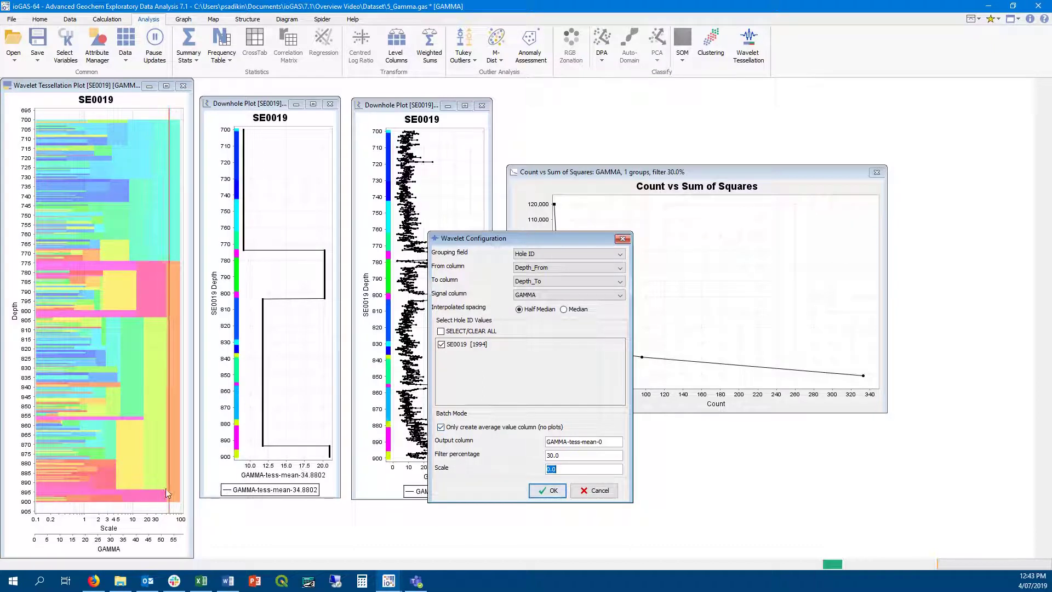
left_click(560, 490)
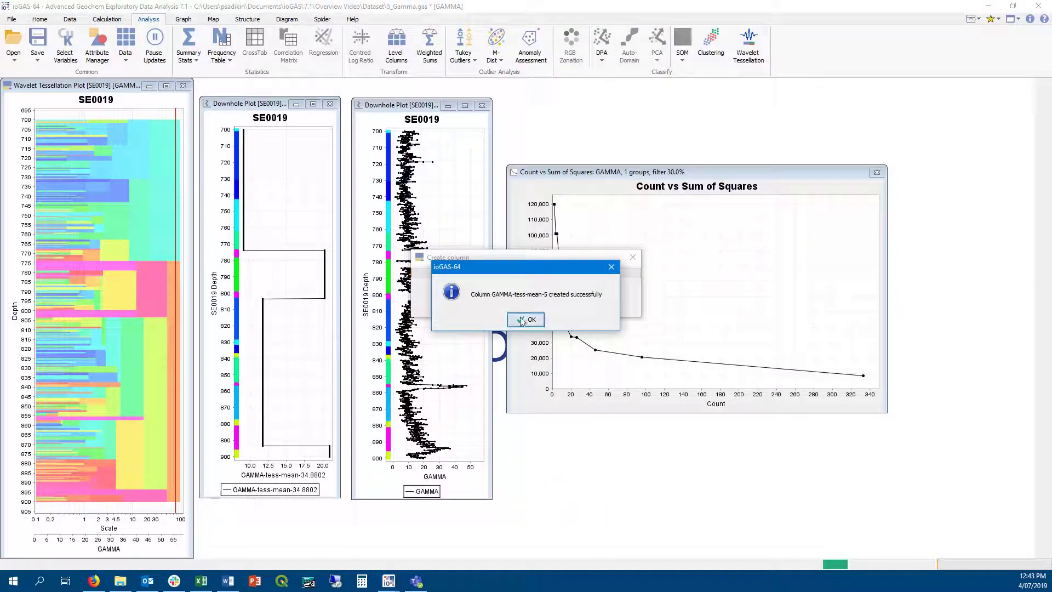
left_click(526, 321)
Step: Reapply the auto-attribute colours from the GAMMA-tess-mean-3.9197 column in 10 equal ranges, and close the Attribute Manager
left_click(97, 44)
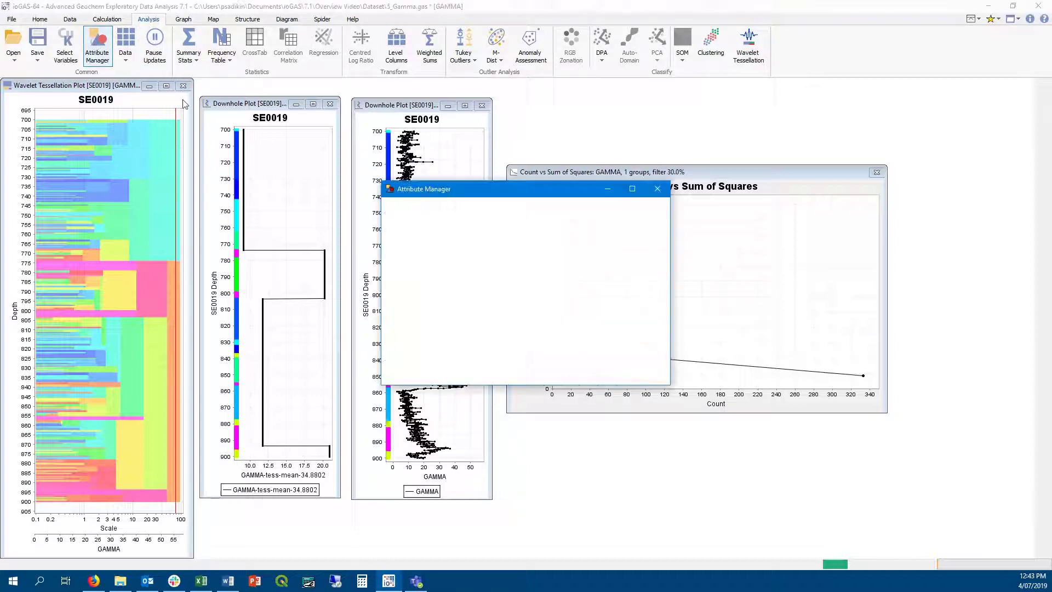
left_click(443, 360)
left_click(433, 465)
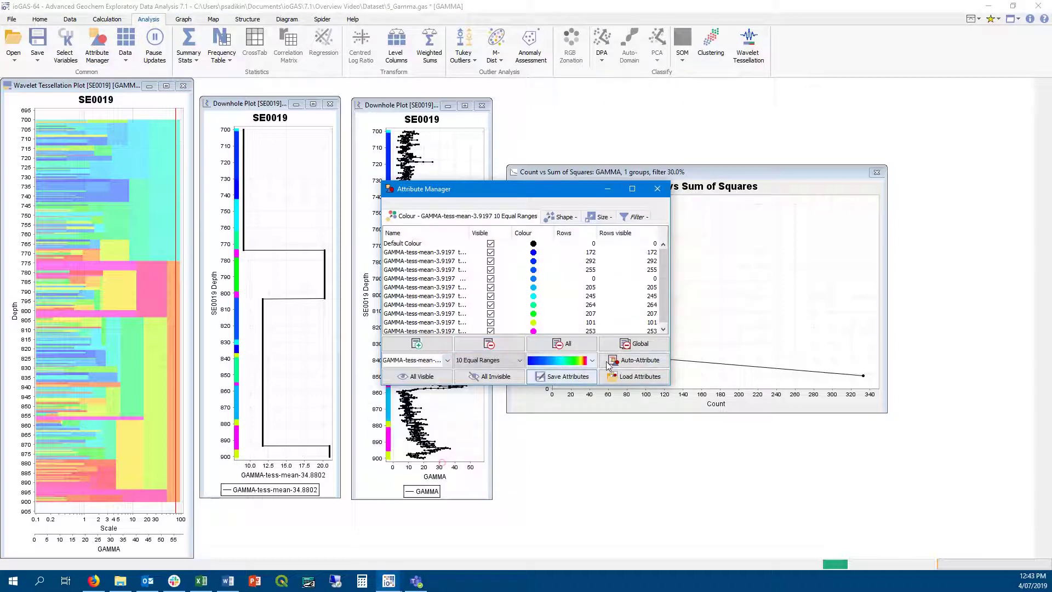
left_click(636, 359)
left_click(514, 321)
left_click_drag(417, 189, 599, 219)
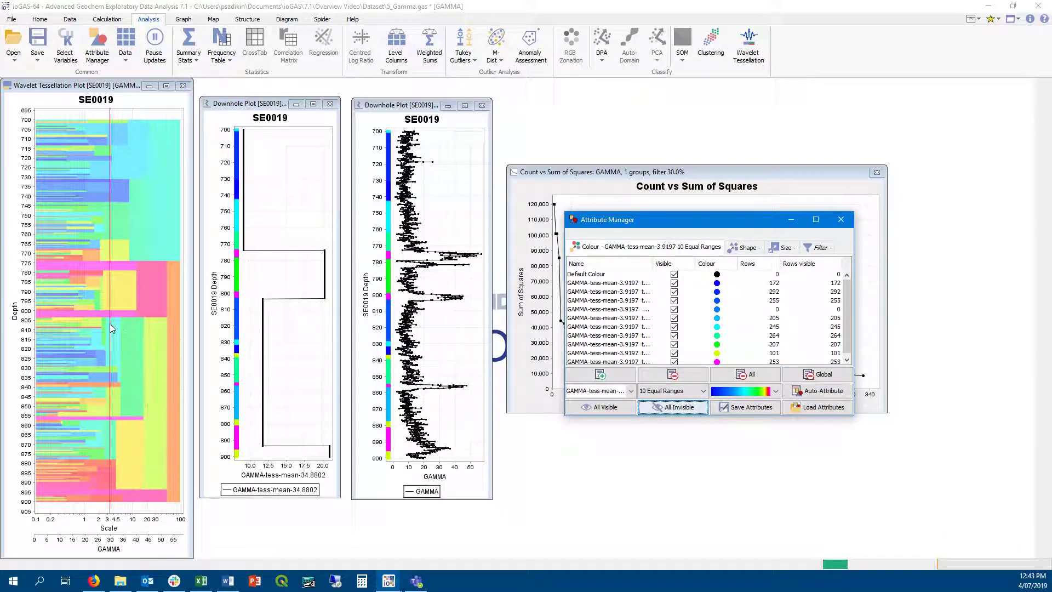
left_click(135, 339)
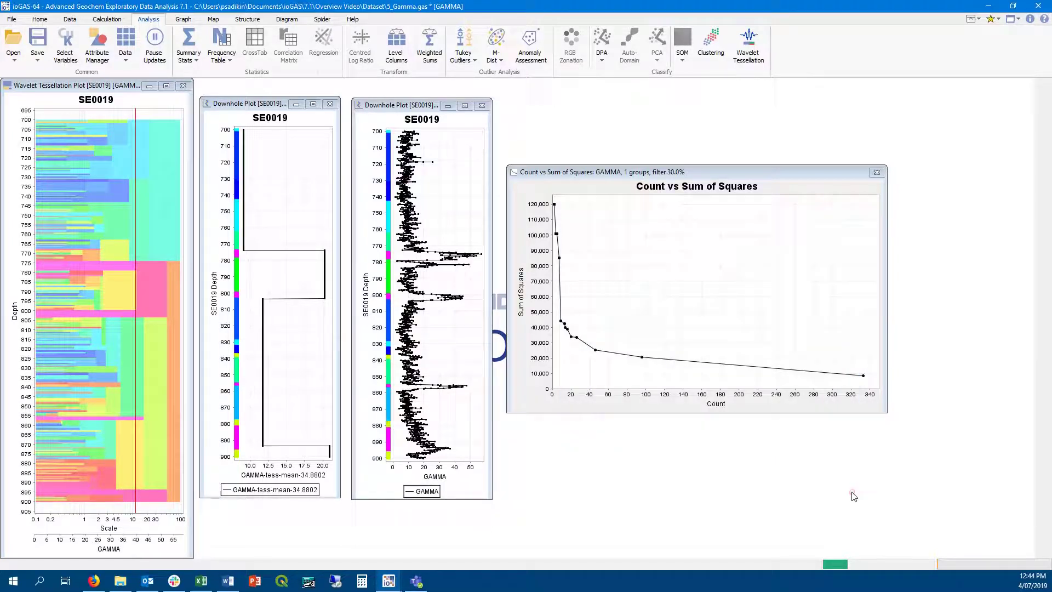
Step: Close all open plot windows
left_click(1014, 19)
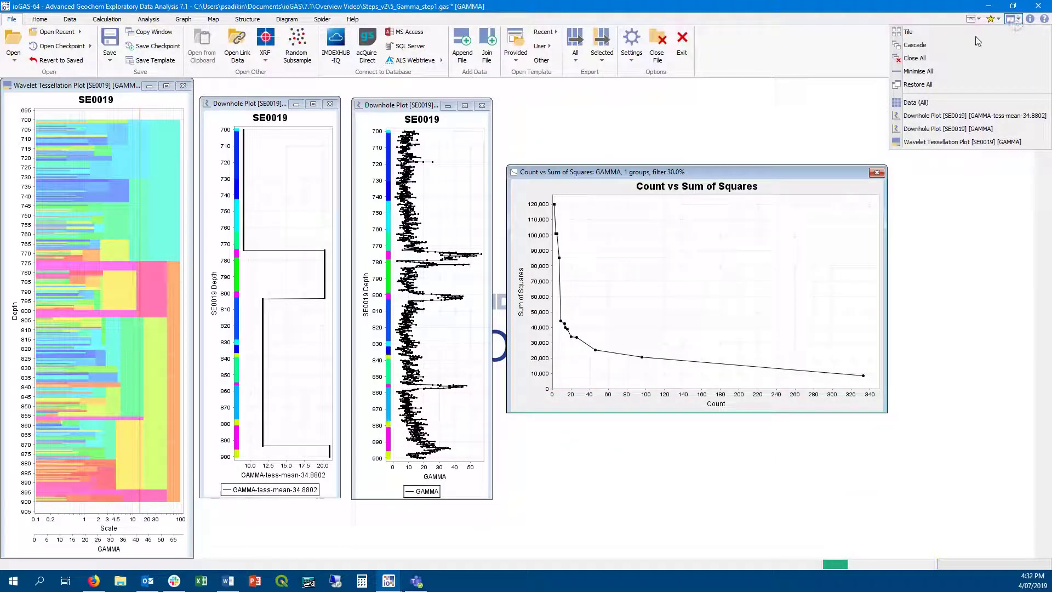
left_click(914, 60)
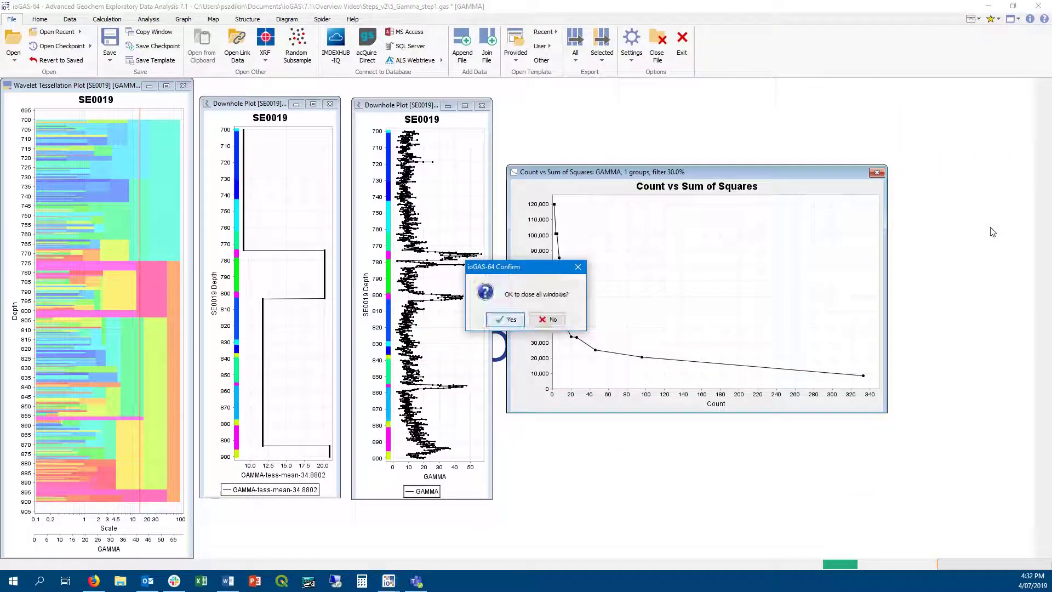
left_click(505, 320)
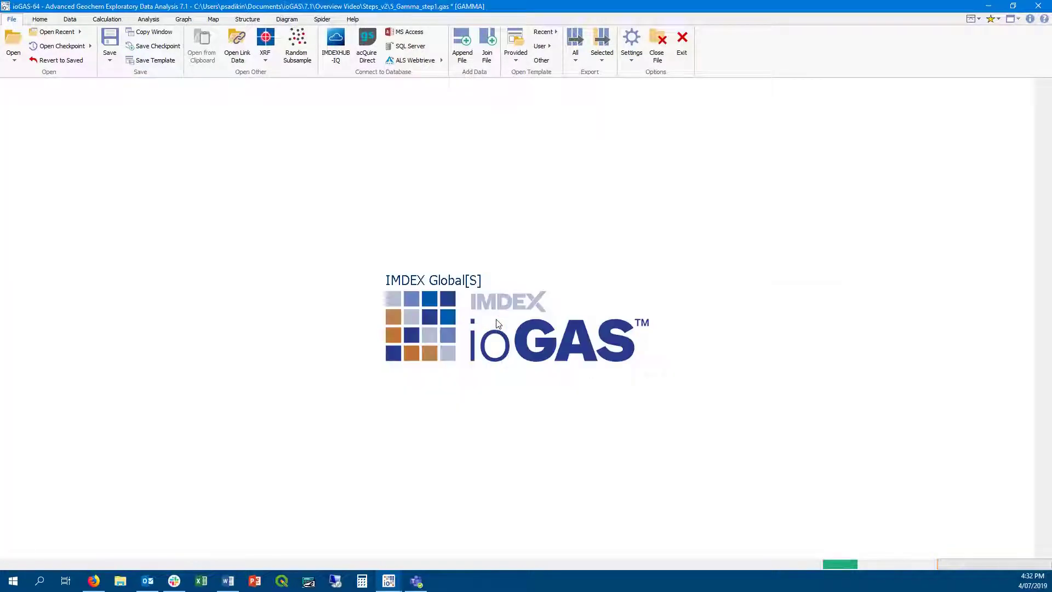